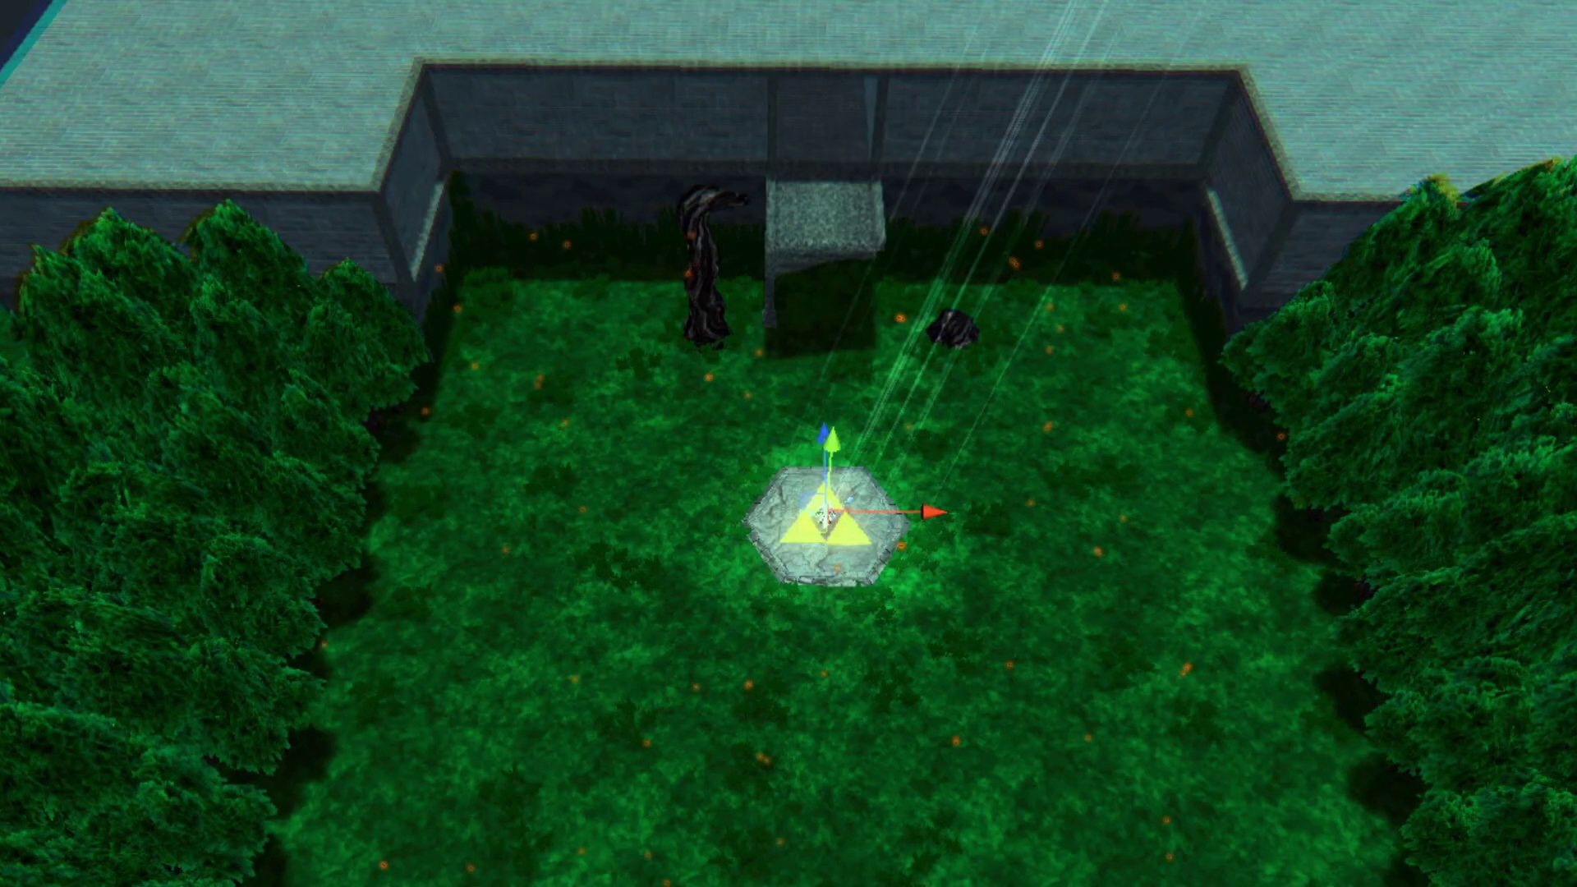
- Orbit the Unity Scene view around the Lost Woods pedestal toward the trees and back wall
alt+drag(845, 599, 1059, 521)
scroll(966, 524, up, 3)
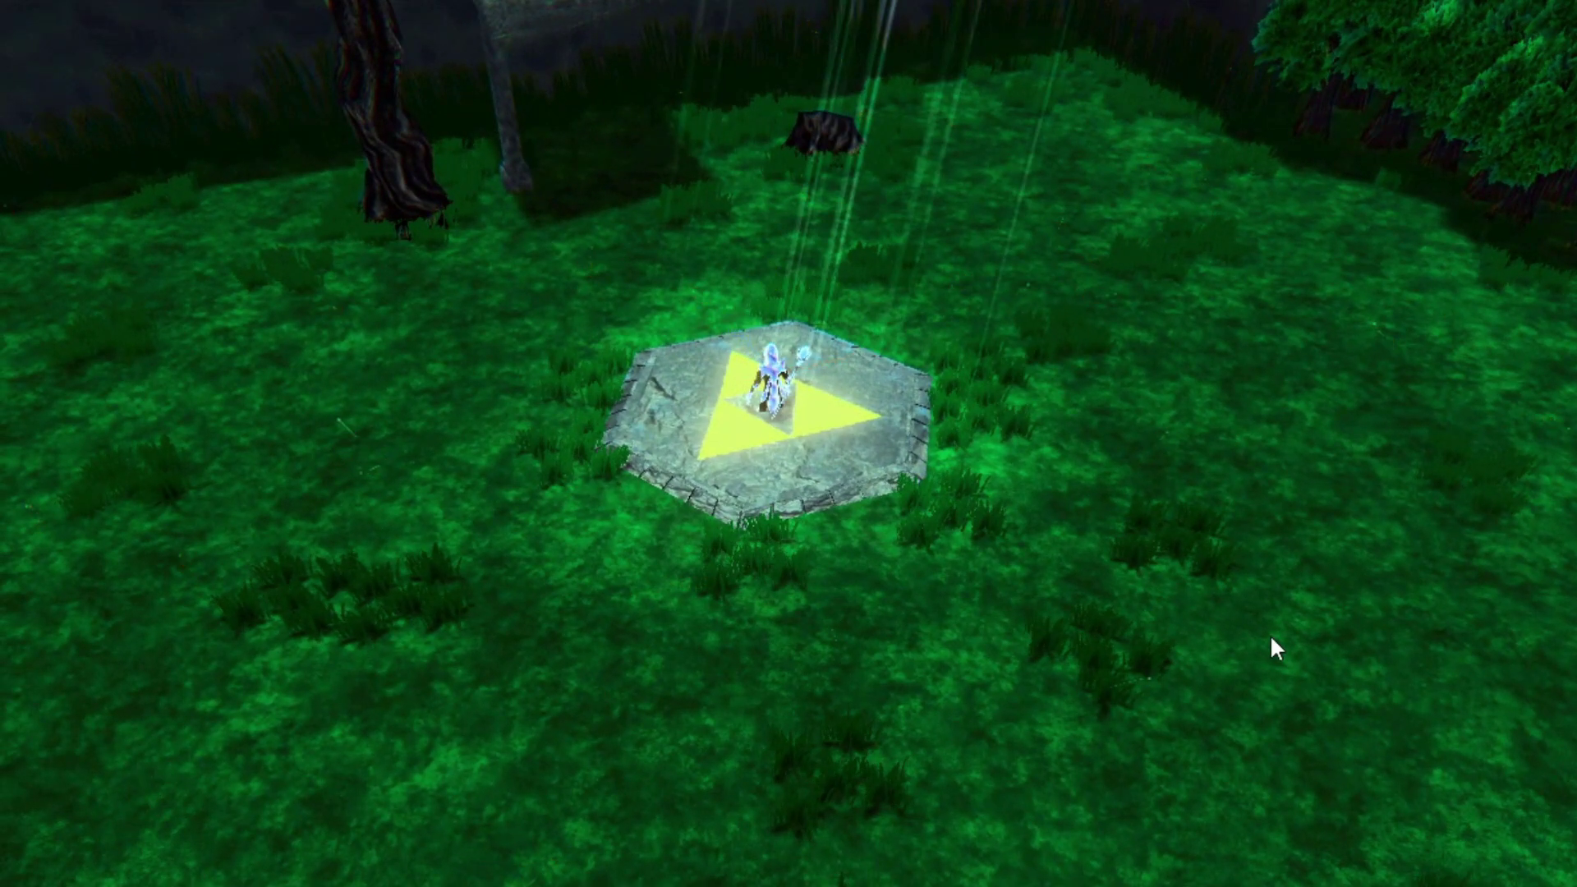
alt+drag(1271, 639, 1214, 518)
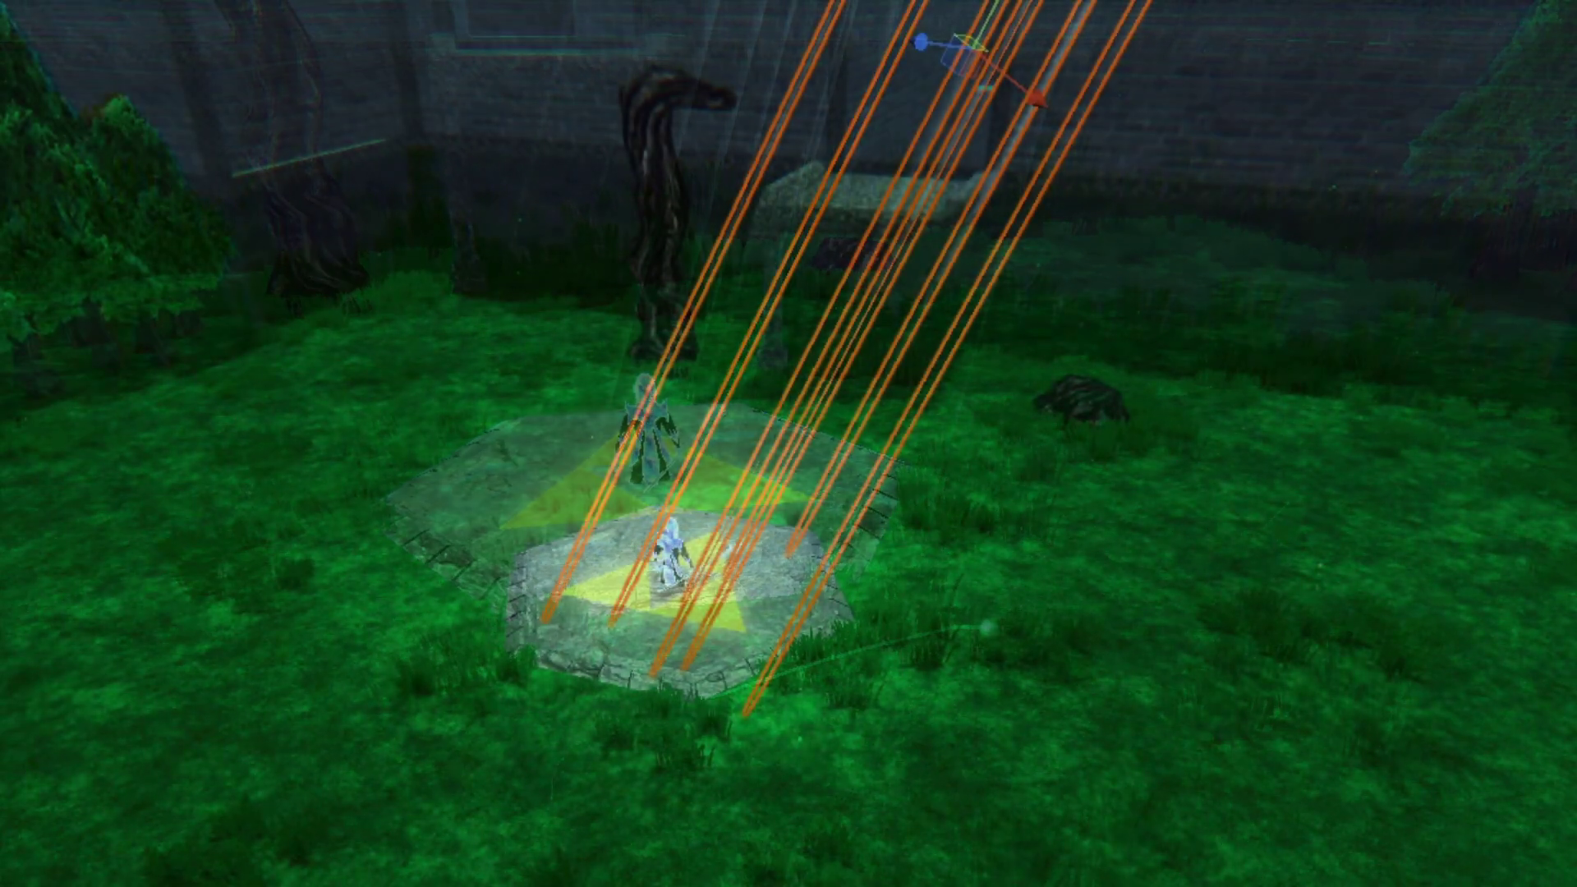
alt+drag(1171, 663, 1343, 572)
- Fly toward the wall, bench and stump, then orbit Blender's black character to a front three-quarter view
right_drag(1396, 546, 1445, 640)
right_drag(1237, 534, 1180, 701)
middle_drag(1173, 511, 1284, 523)
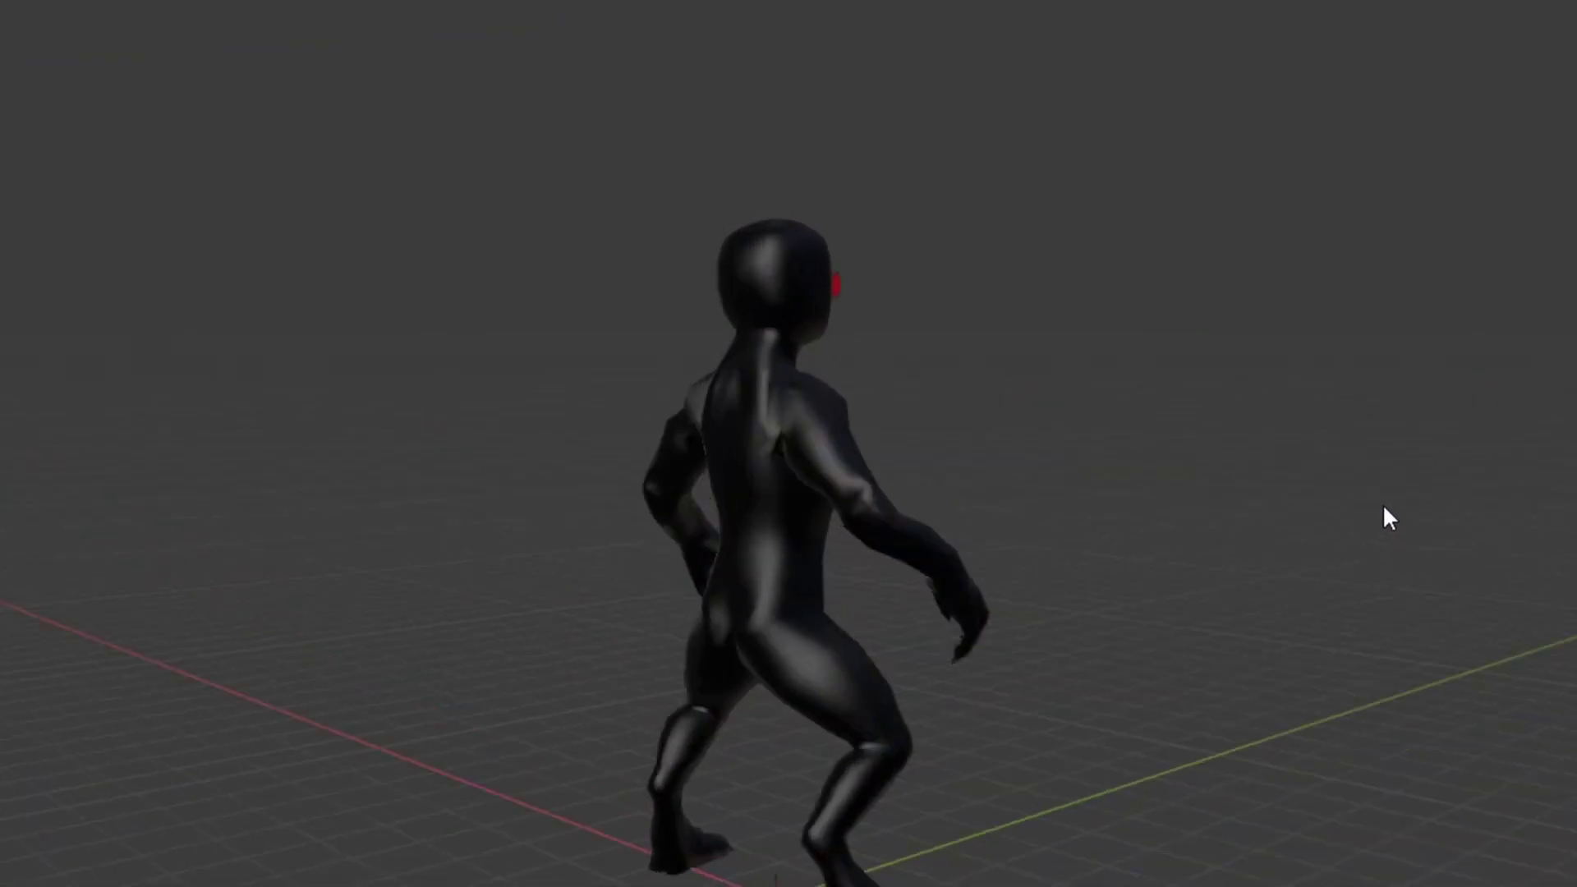
middle_drag(1154, 637, 491, 436)
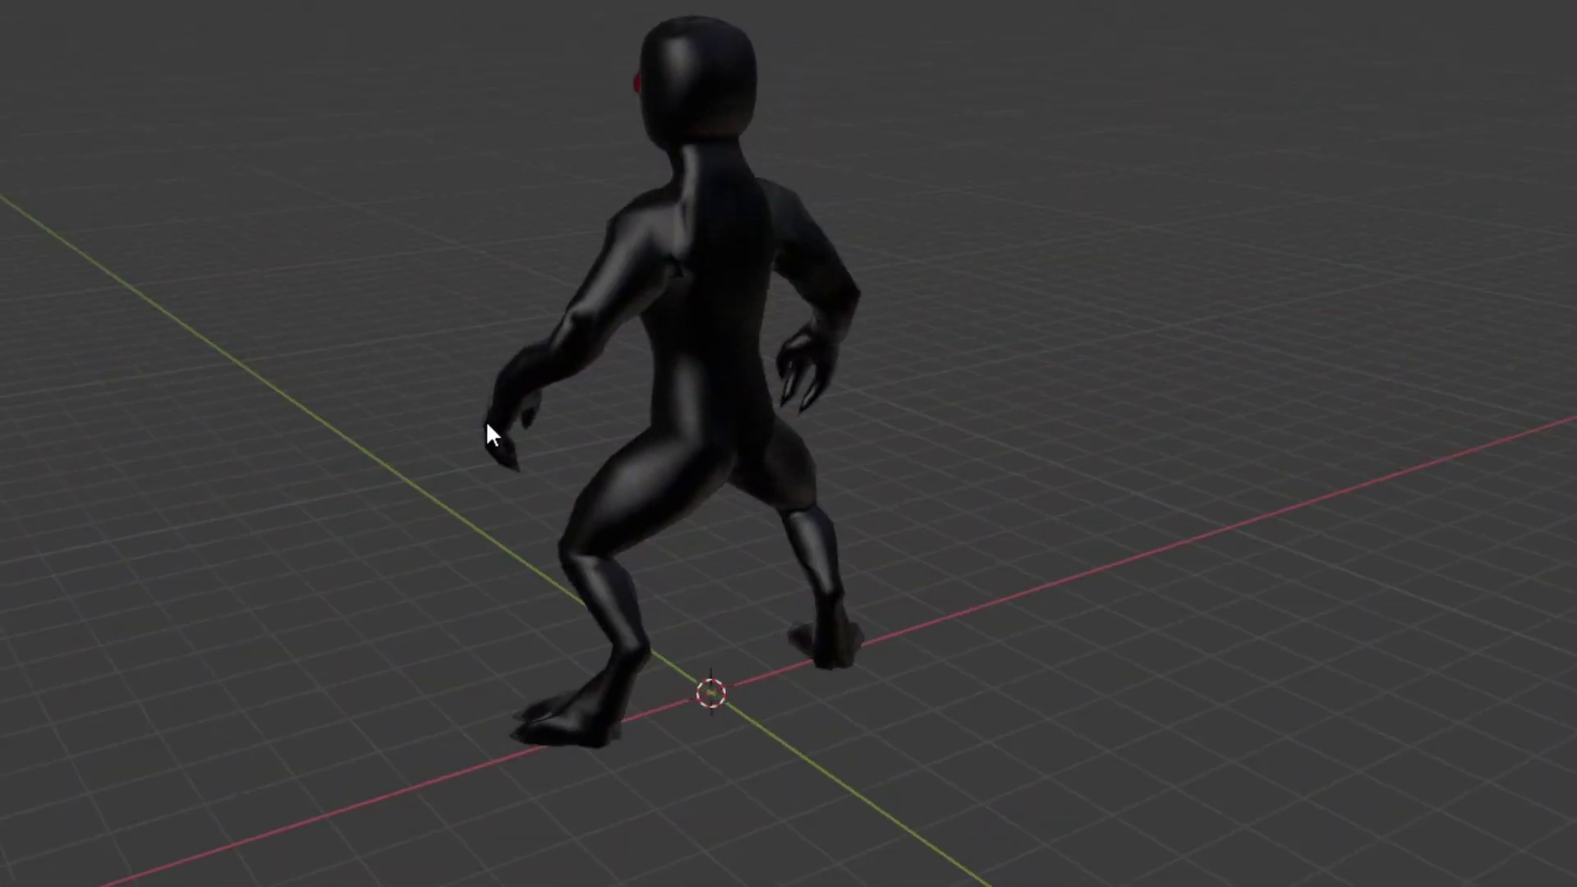
- Select and zoom in on the black character model, then open the game's Leaderboard screen
click(742, 270)
scroll(752, 225, up, 8)
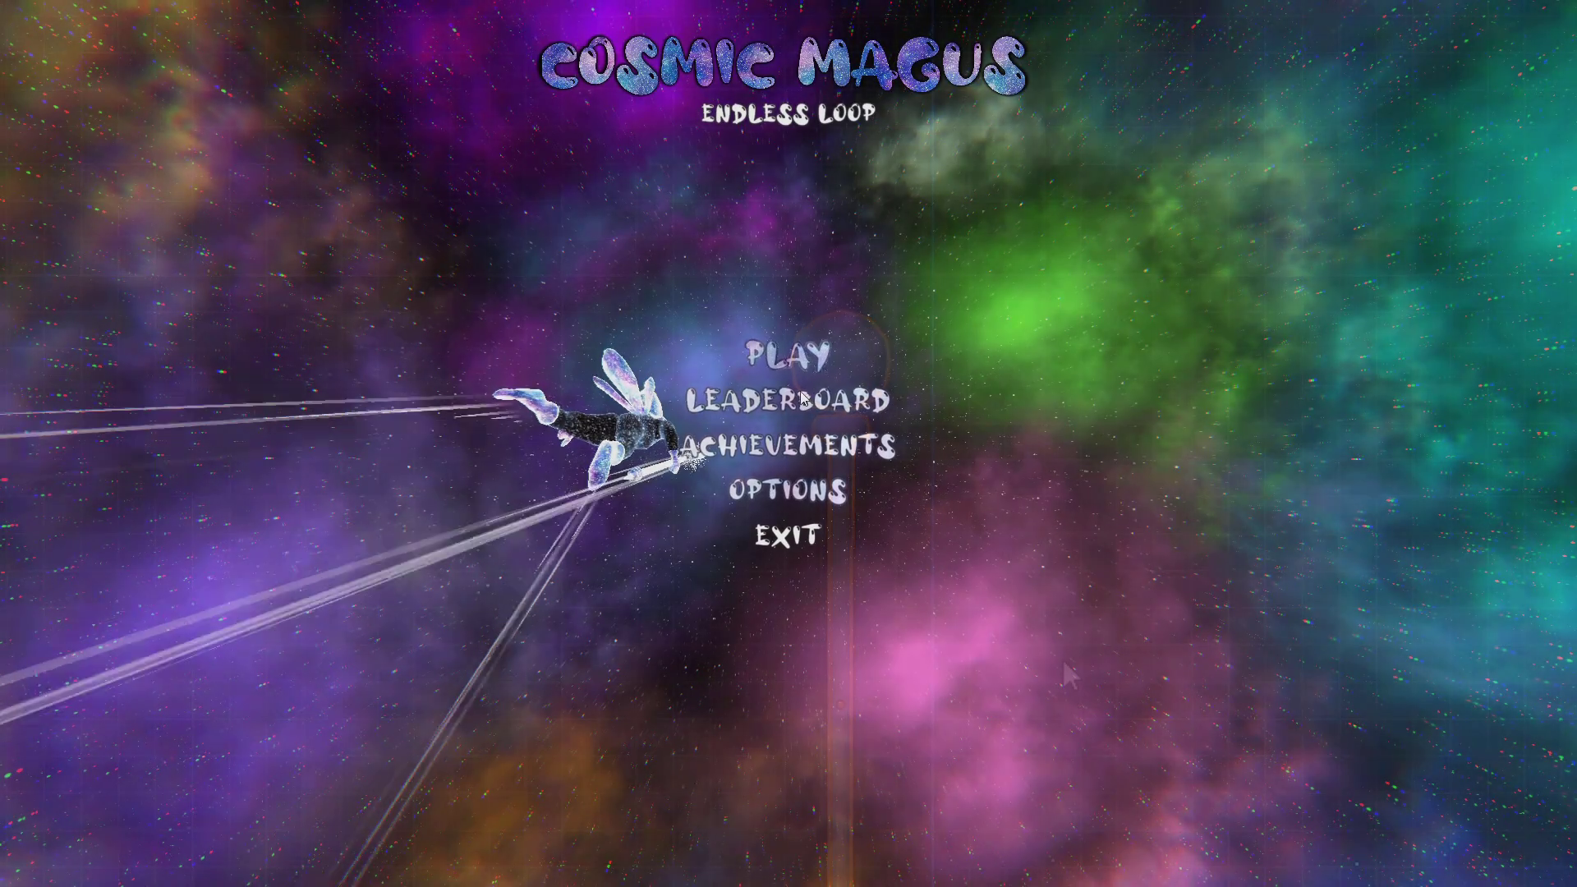
click(801, 401)
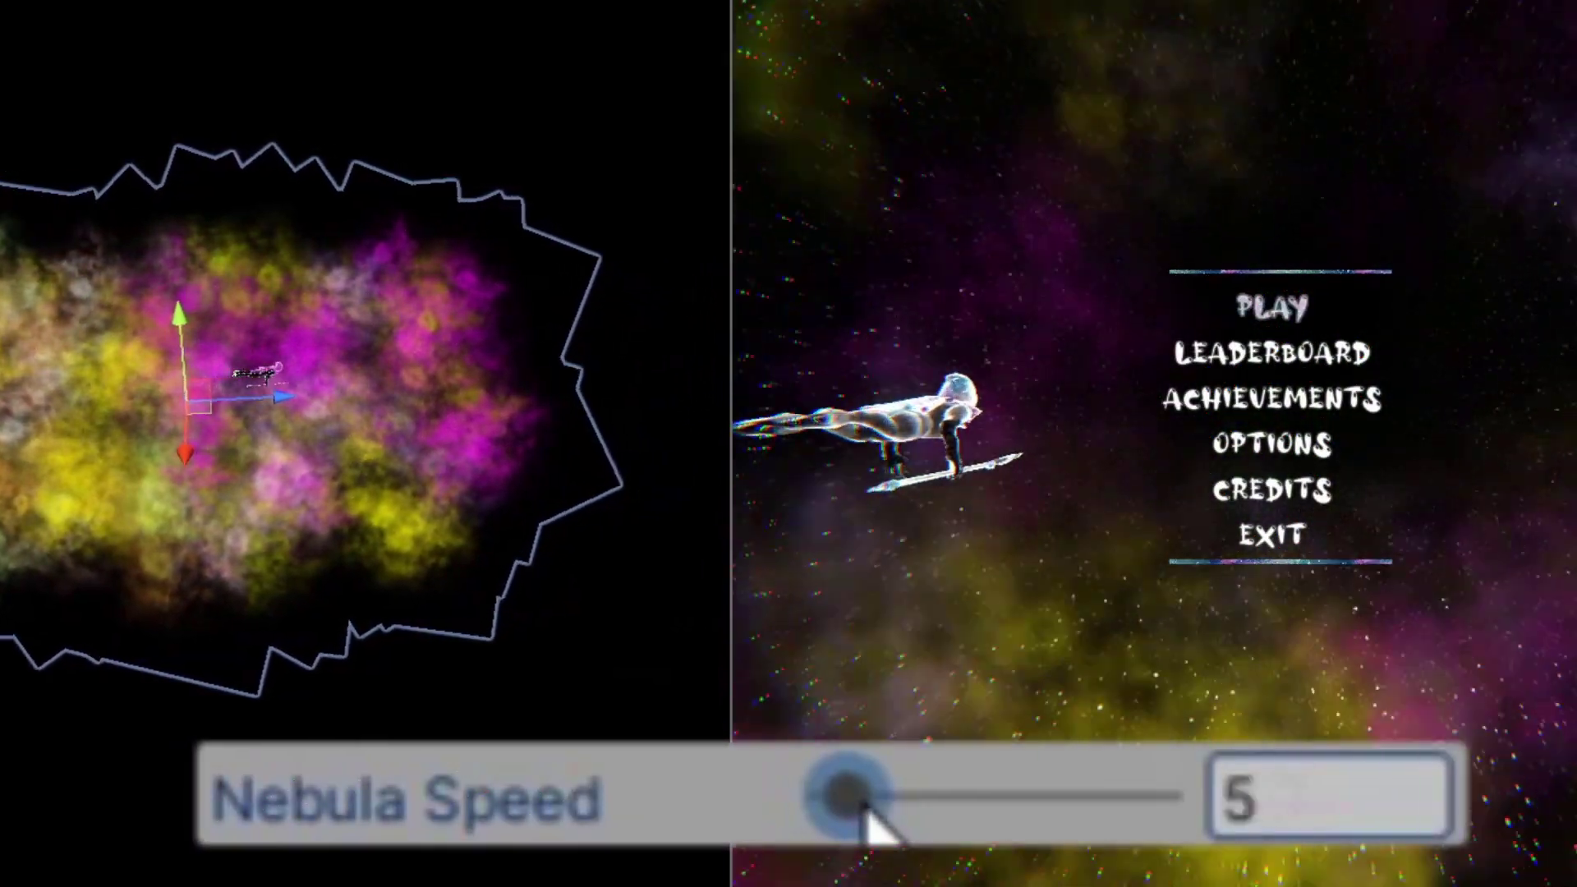
- Drag the Inspector's Nebula Speed slider higher to speed up the nebula background
drag(861, 801, 882, 806)
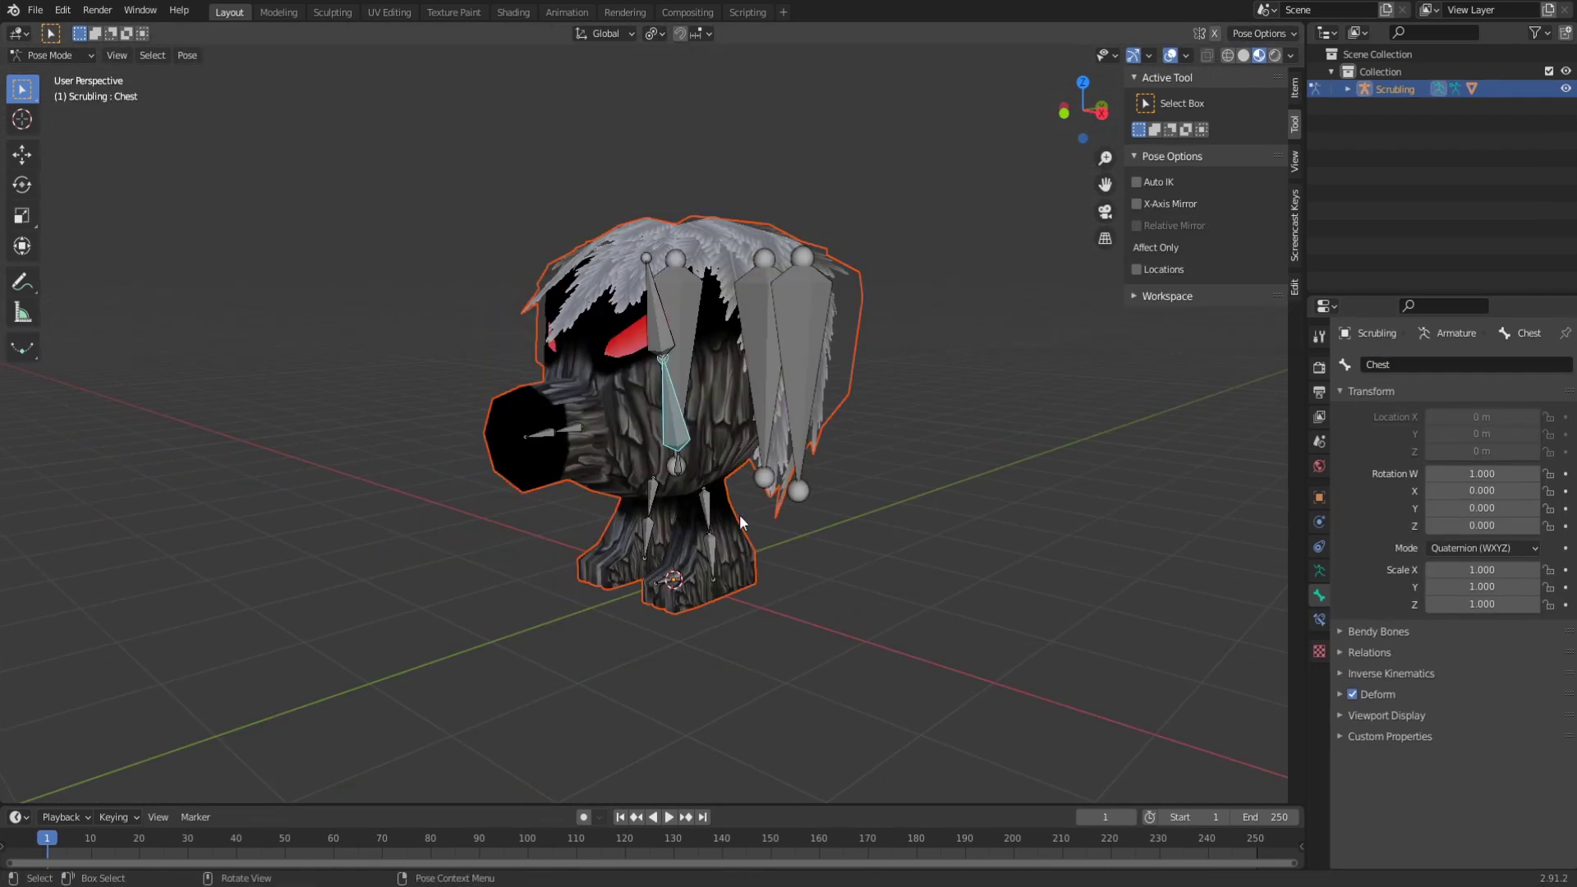
- Orbit the Scrubling rig, pause its Walk animation, and settle on a level side view
middle_drag(673, 581, 625, 580)
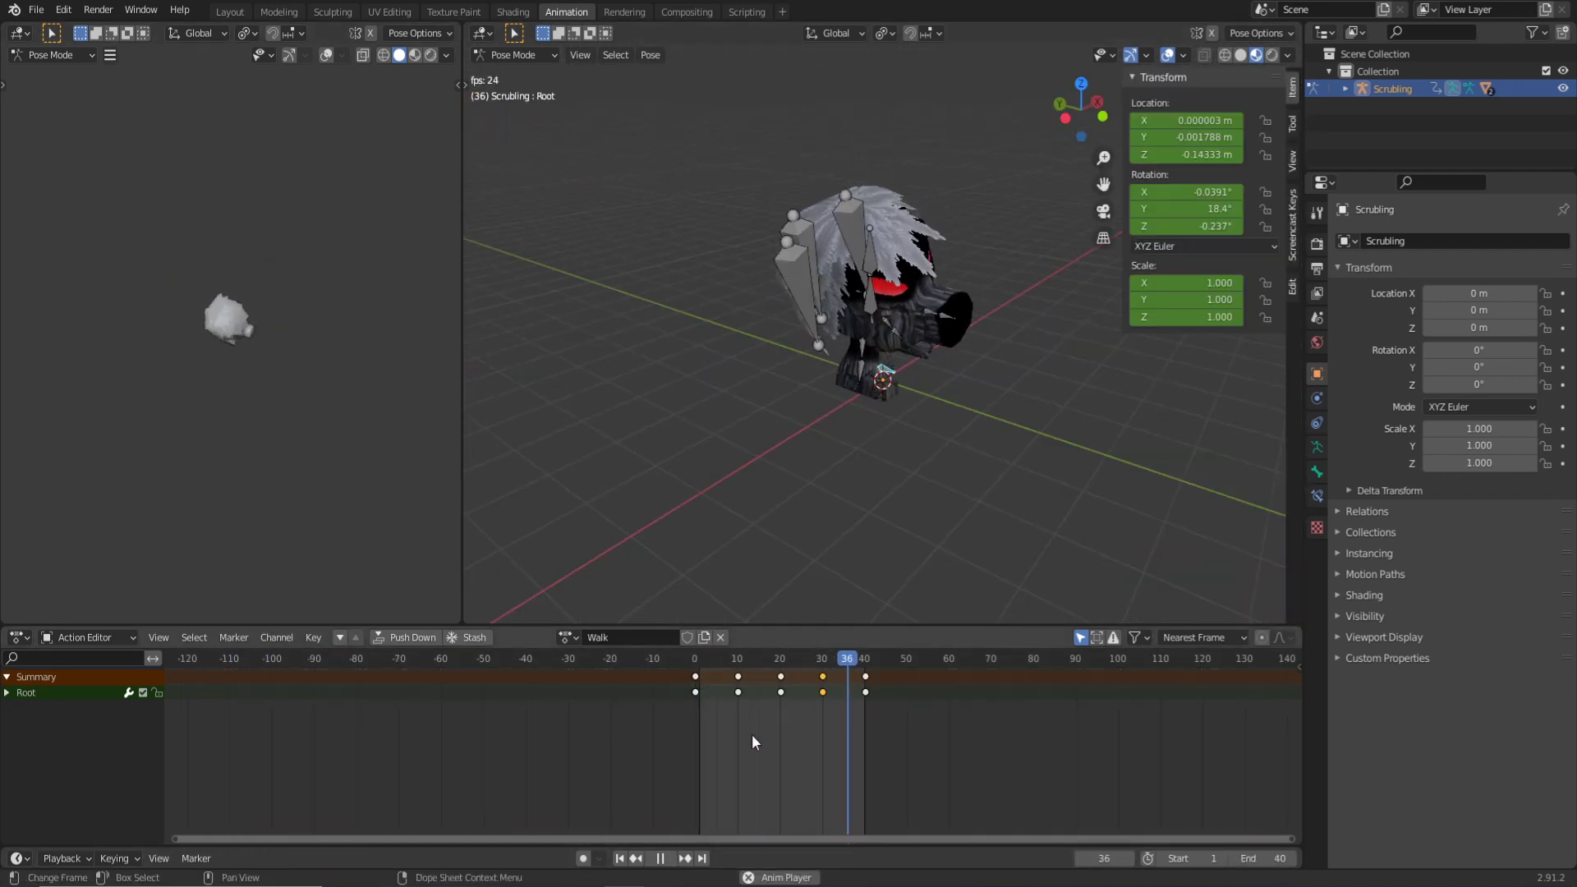
click(664, 861)
middle_drag(904, 574, 979, 524)
scroll(876, 470, up, 4)
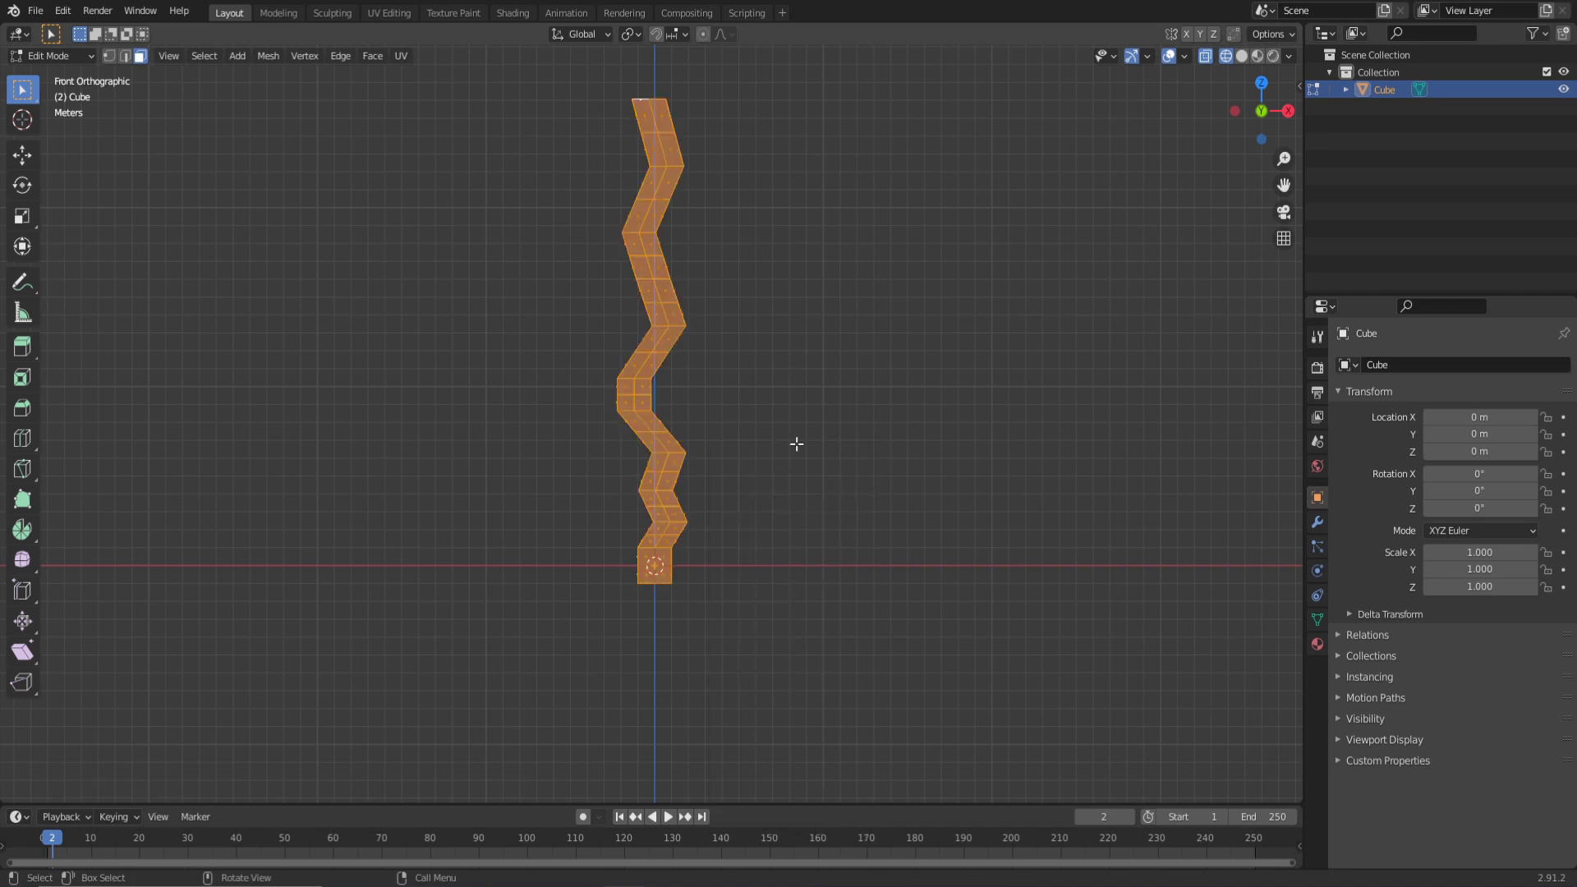
- Project the branch UVs from the front view and scale the UV strip to fill the texture
click(389, 12)
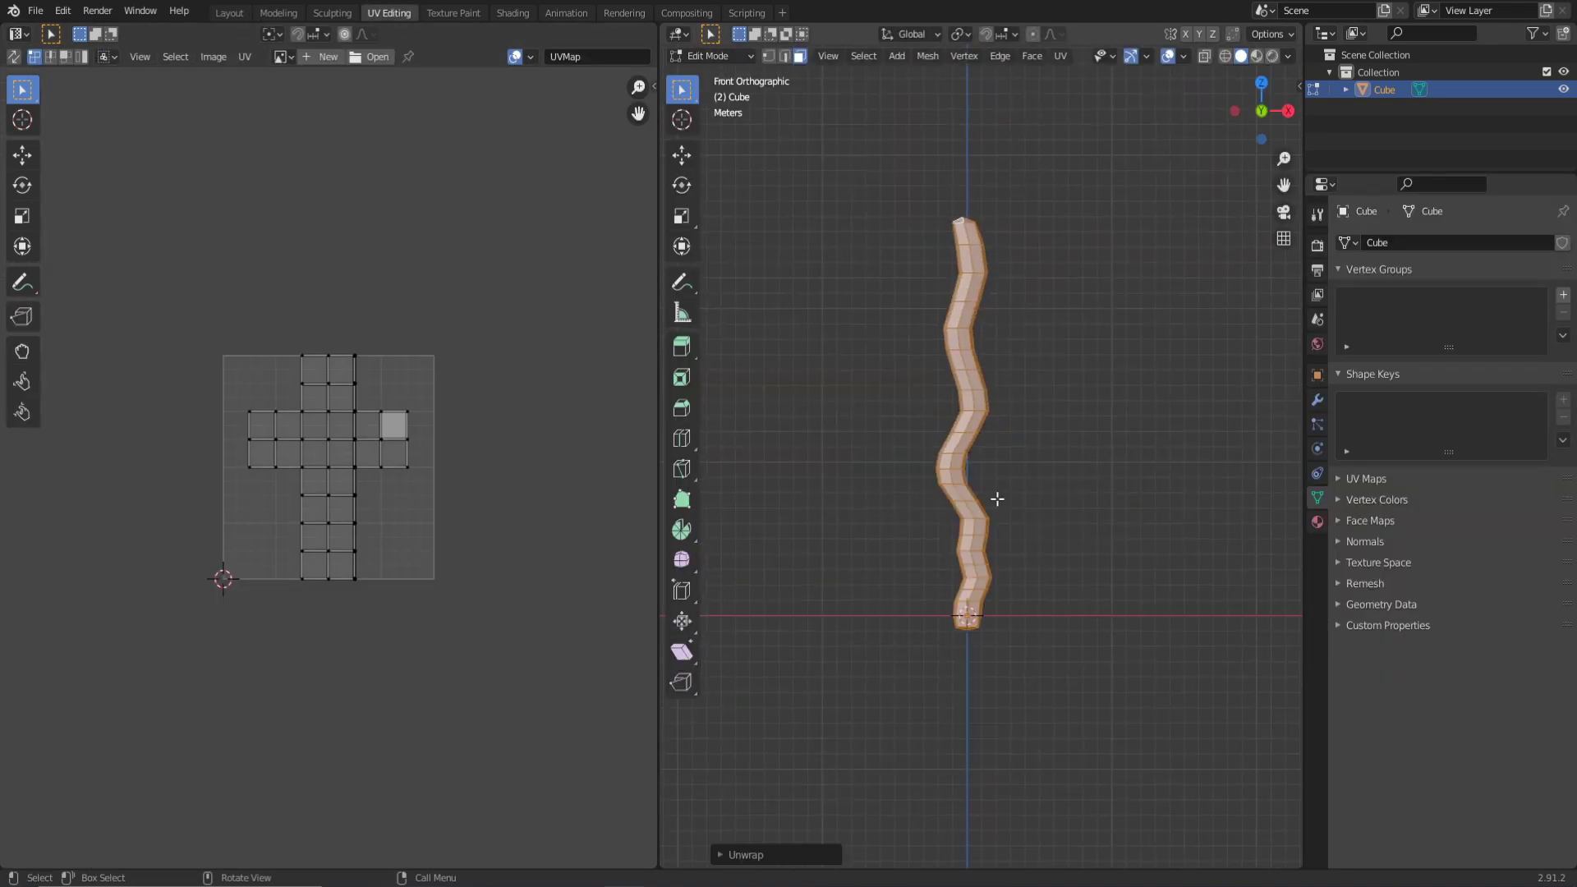
key(u)
click(1037, 468)
drag(1133, 740, 978, 98)
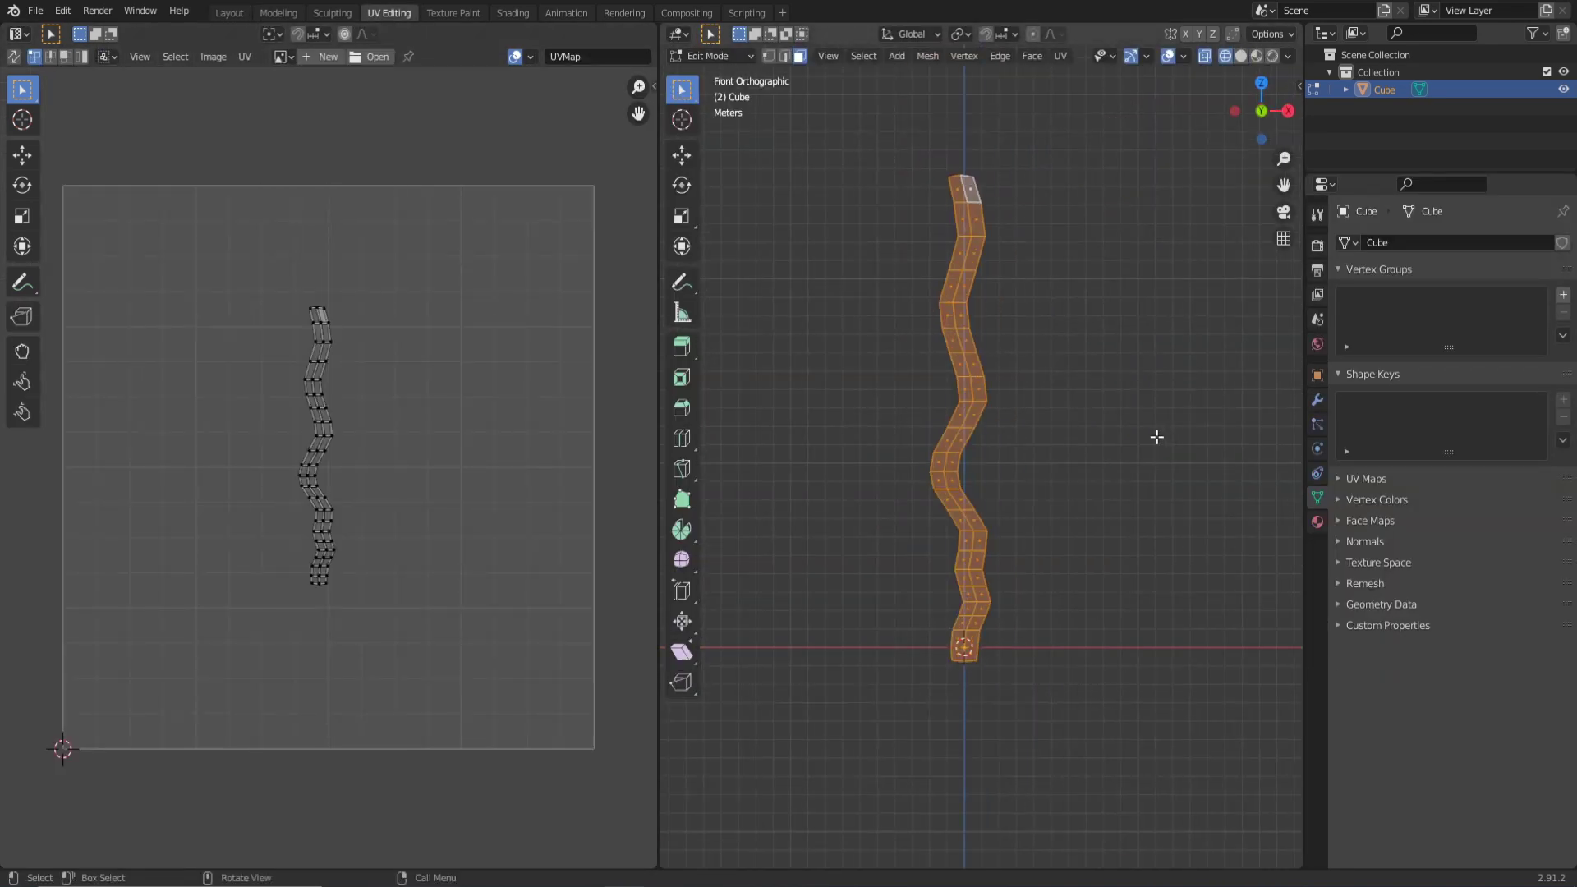
scroll(481, 583, down, 3)
key(a)
key(g)
click(481, 583)
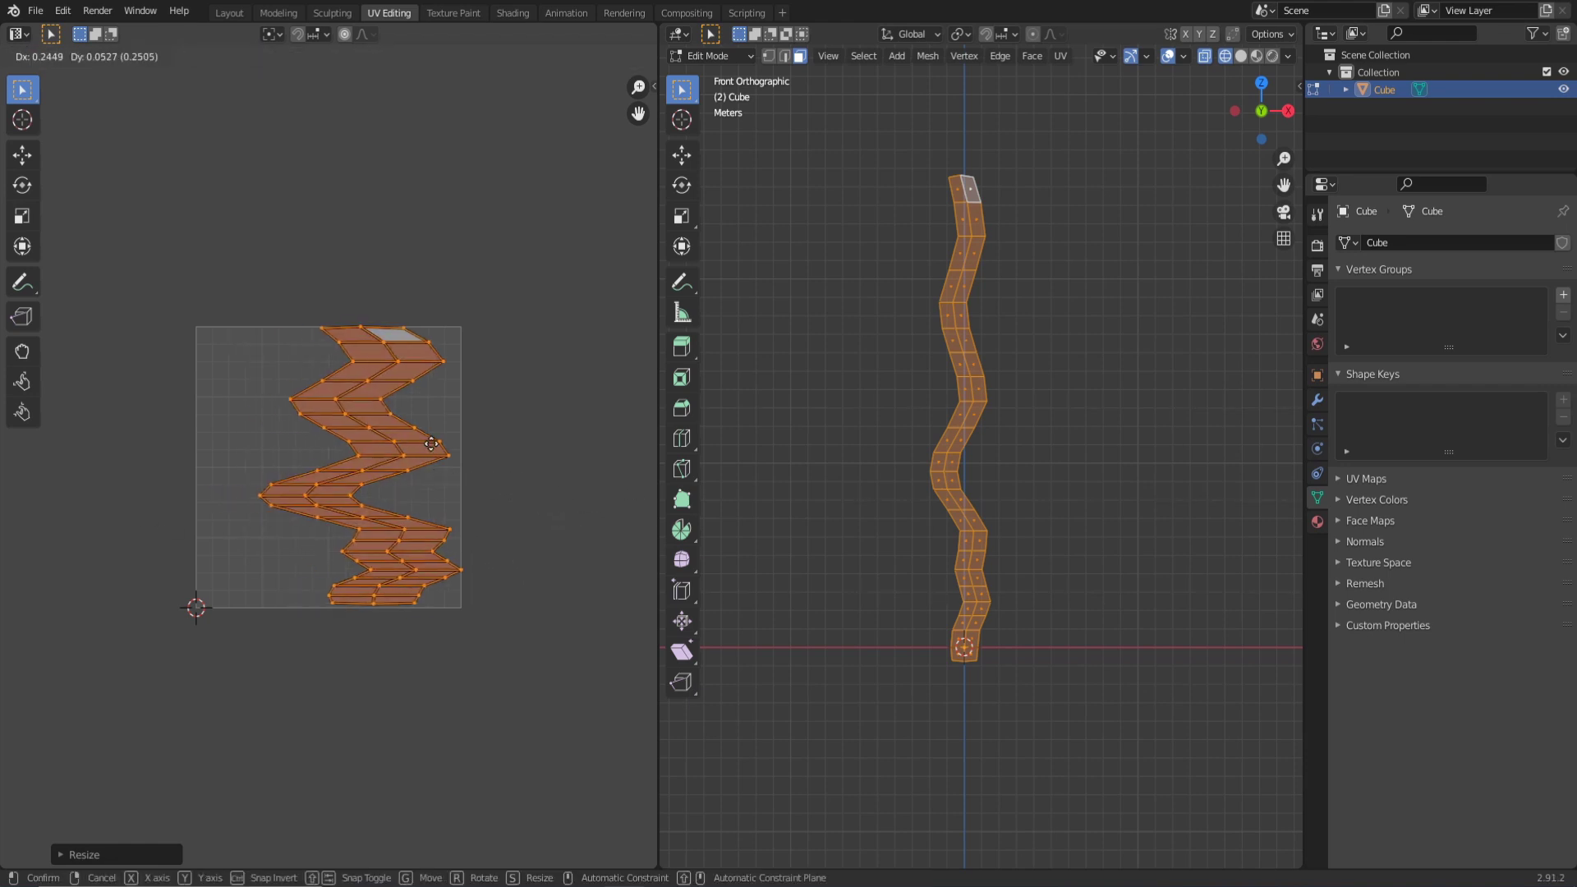
- Rename the branch mesh and bring up the FBX export settings
click(1150, 370)
scroll(1150, 370, down, 3)
double_click(1426, 244)
click(35, 10)
click(417, 345)
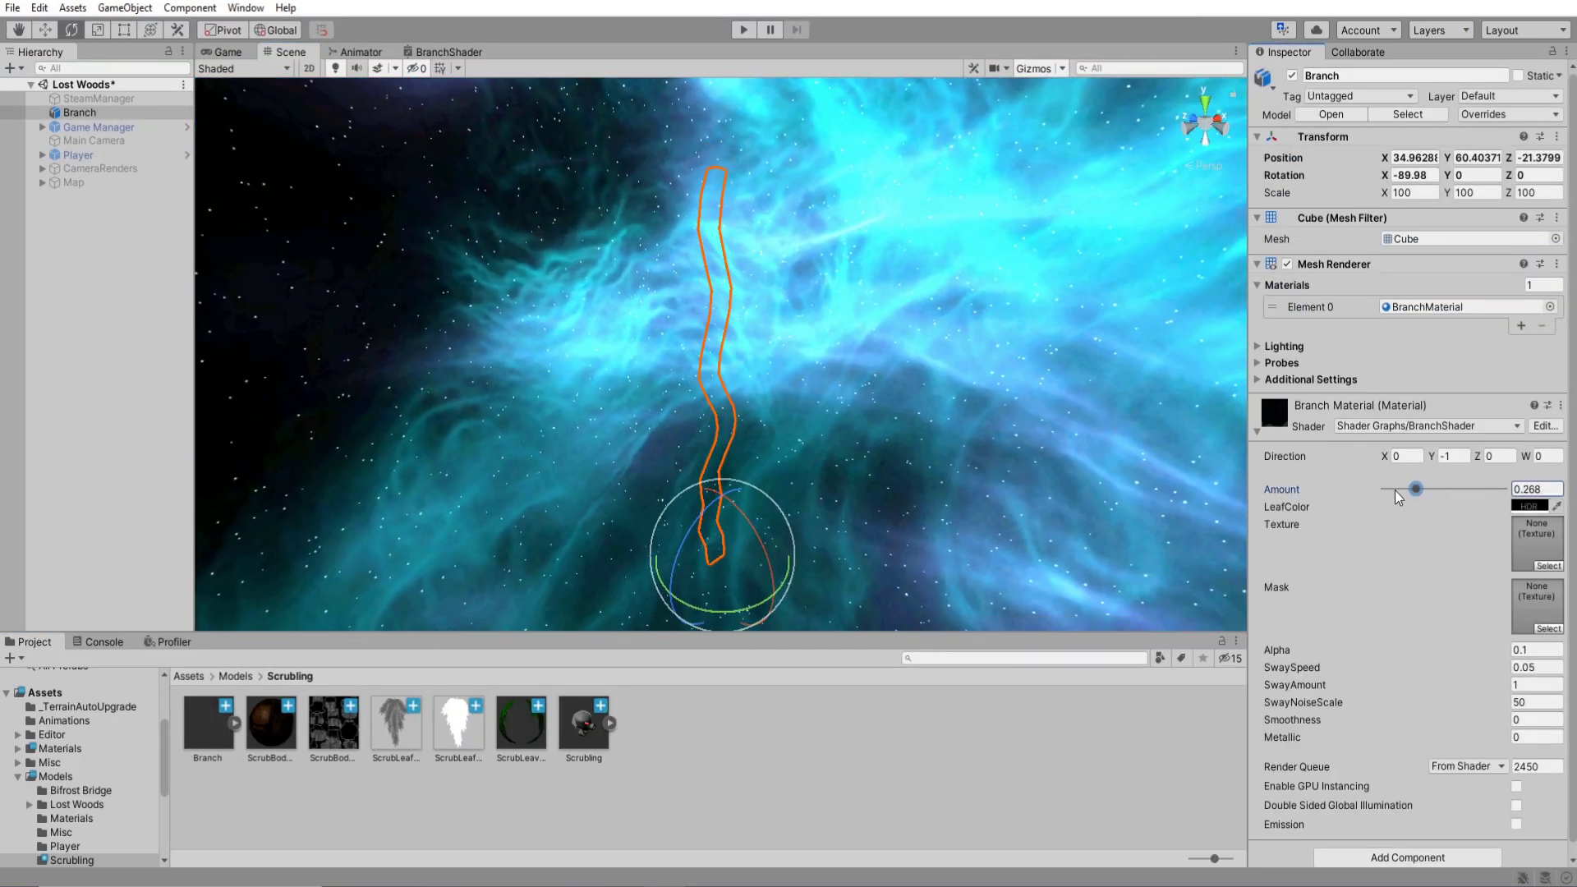
- Set the branch material's sway Amount to 0 so it stops swaying
key(BackSpace)
text(0)
drag(1503, 489, 1487, 496)
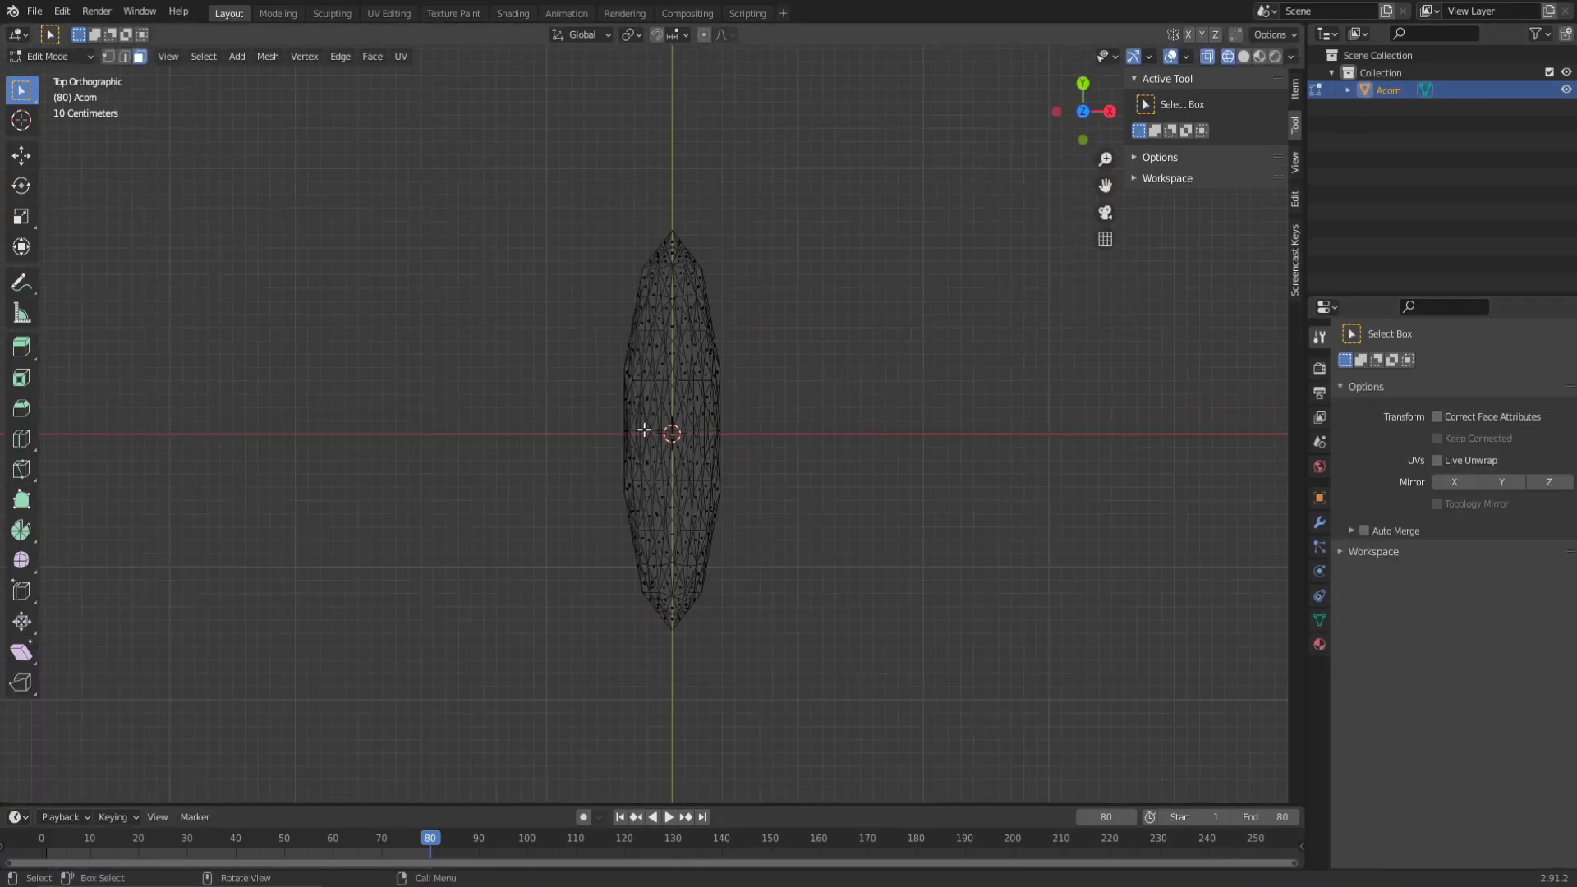
- Box-select the acorn's bottom vertices and rotate its UV islands in UV Editing
drag(848, 692, 513, 440)
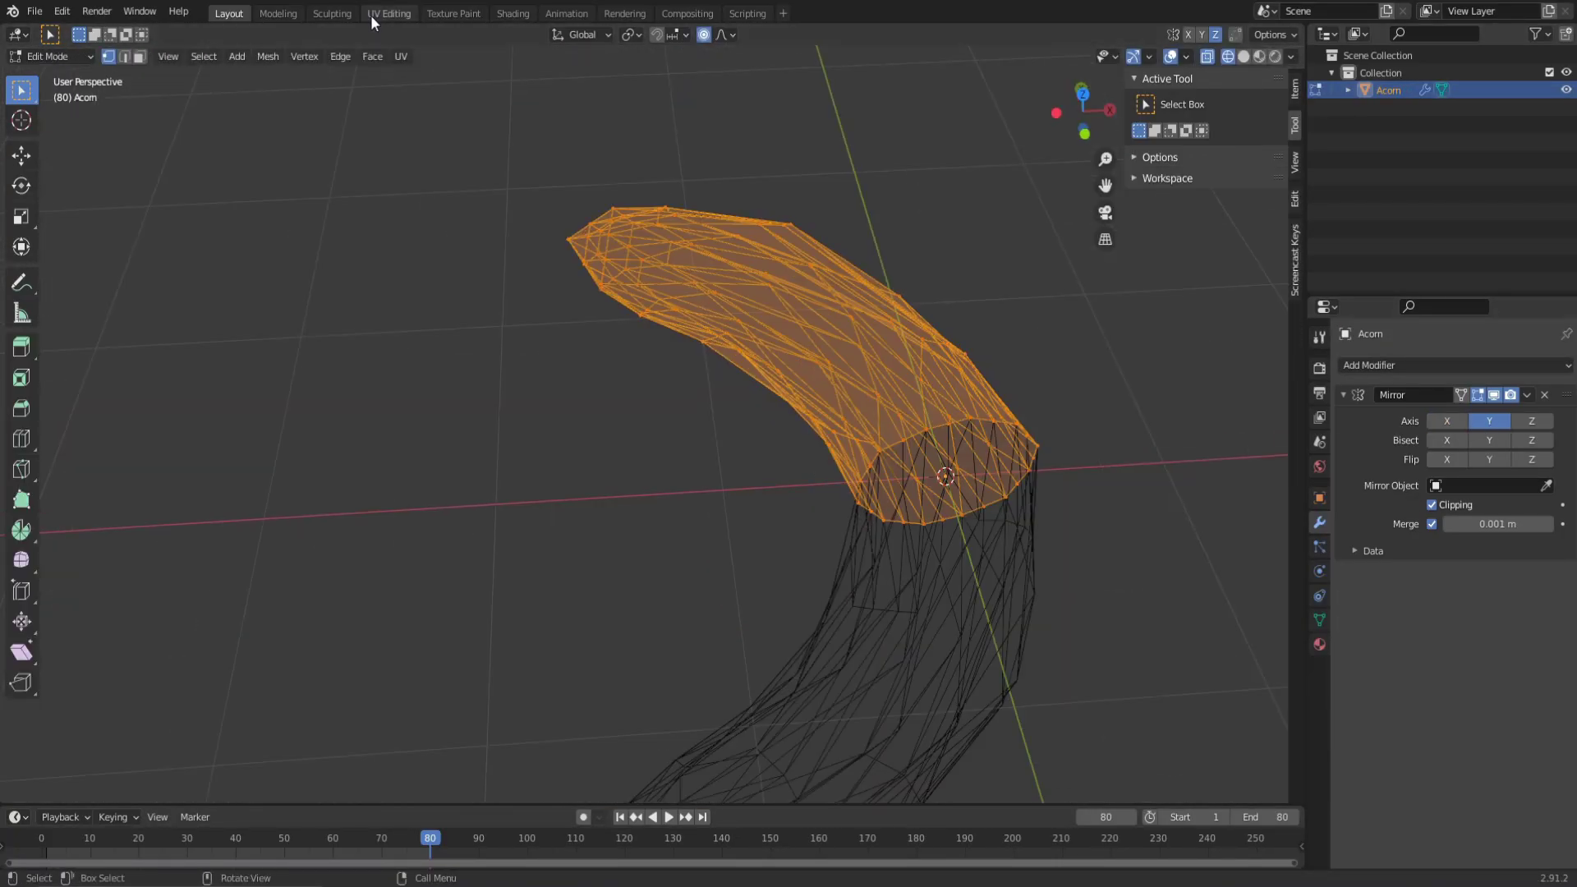
click(371, 14)
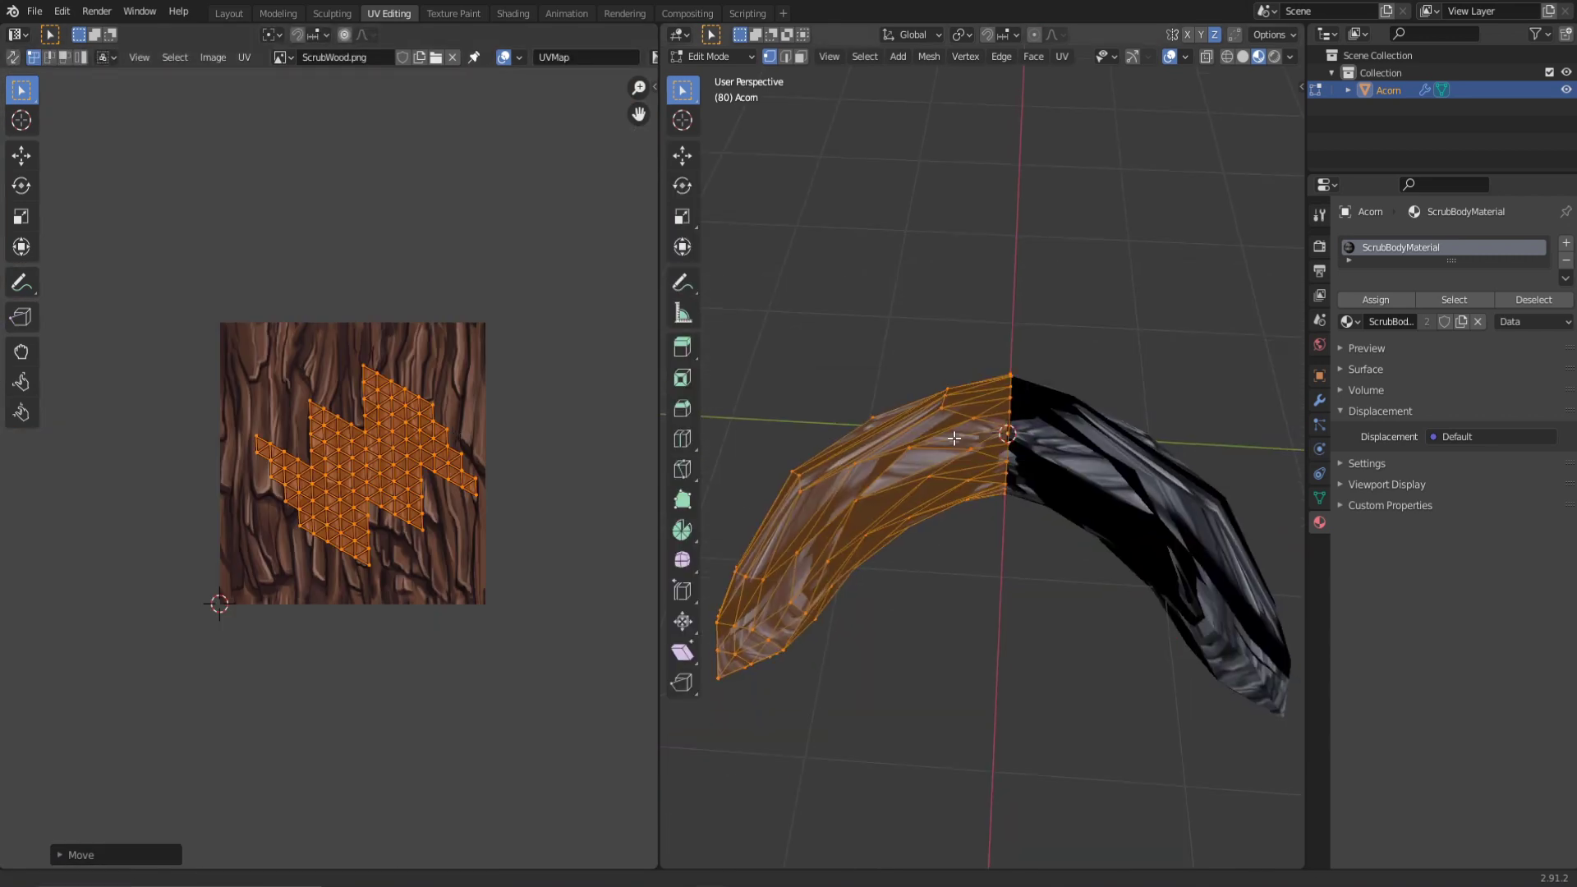
key(r)
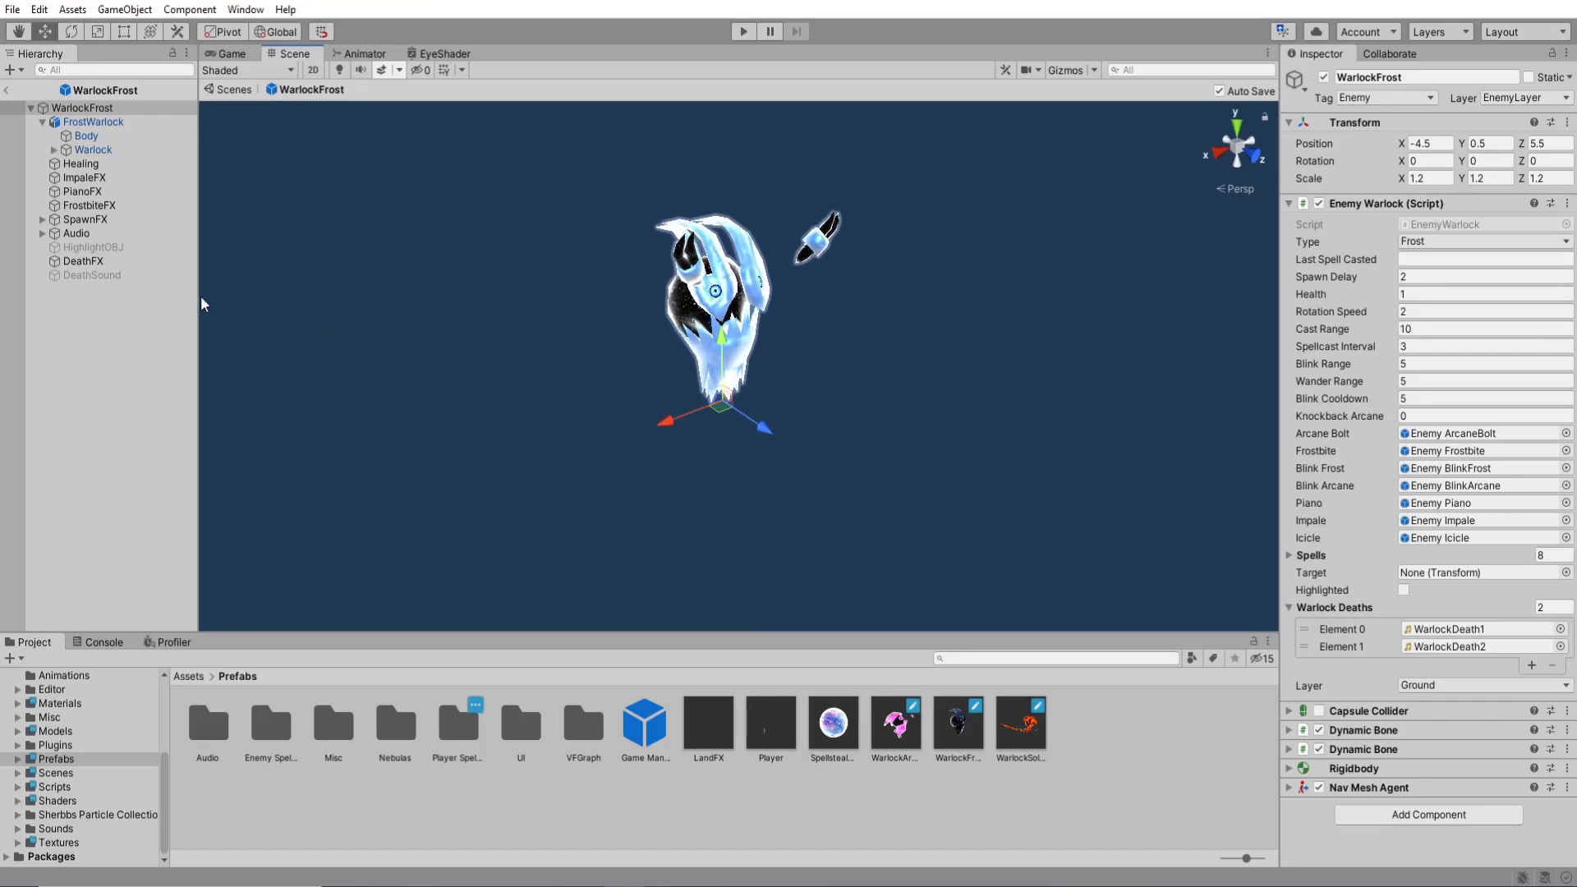
- Preview the WarlockFrost SpawnFX, then open WarlockSolar and zoom in on its SpawnFX effect
click(85, 220)
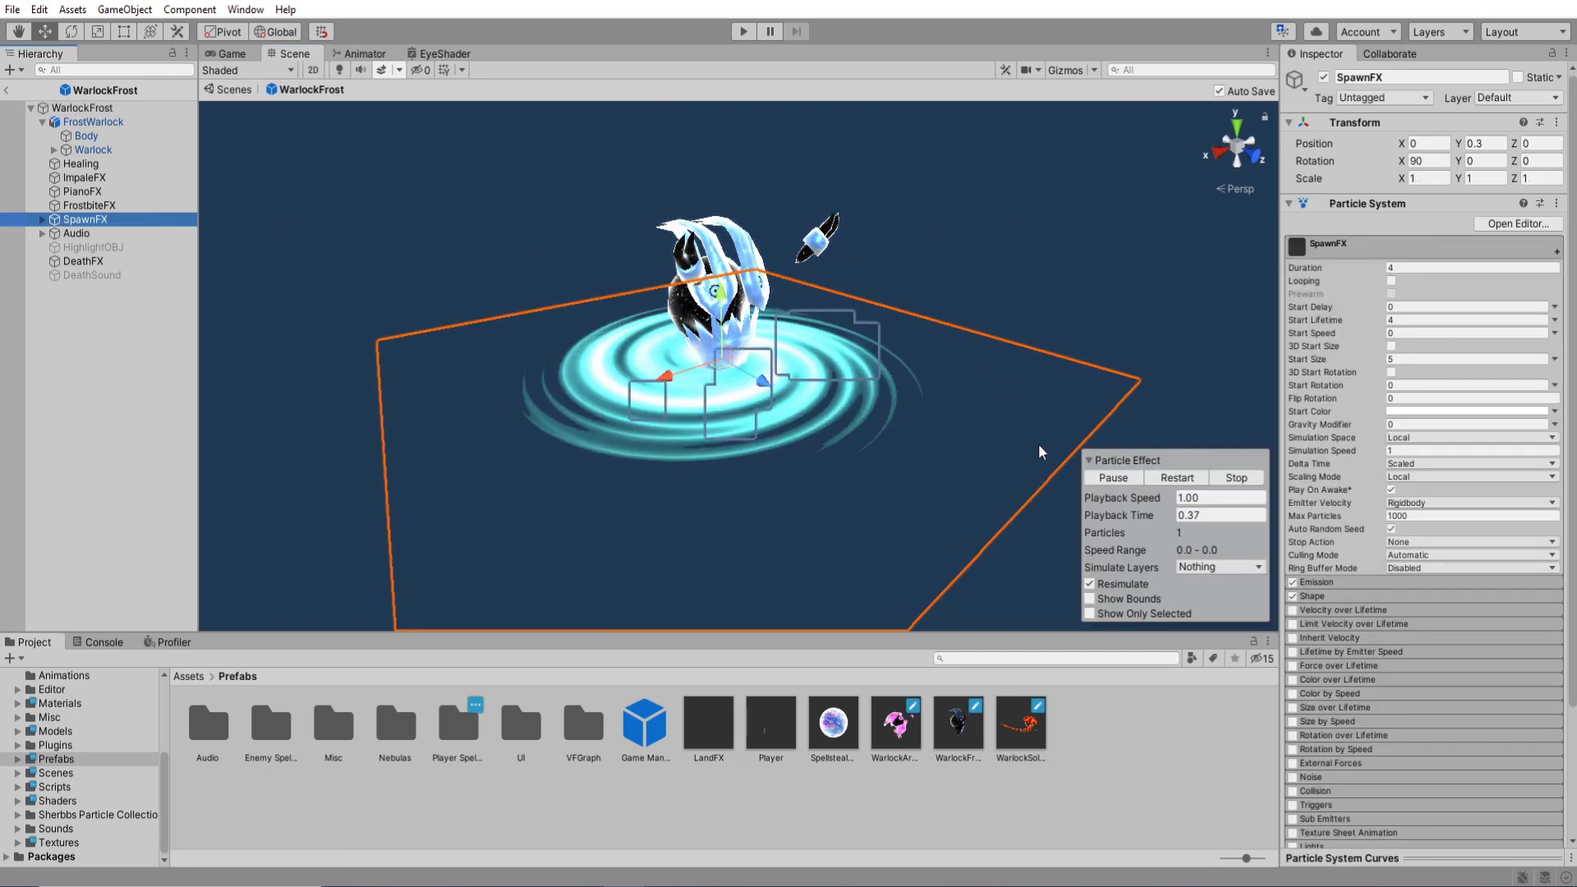
scroll(854, 436, up, 3)
double_click(1021, 723)
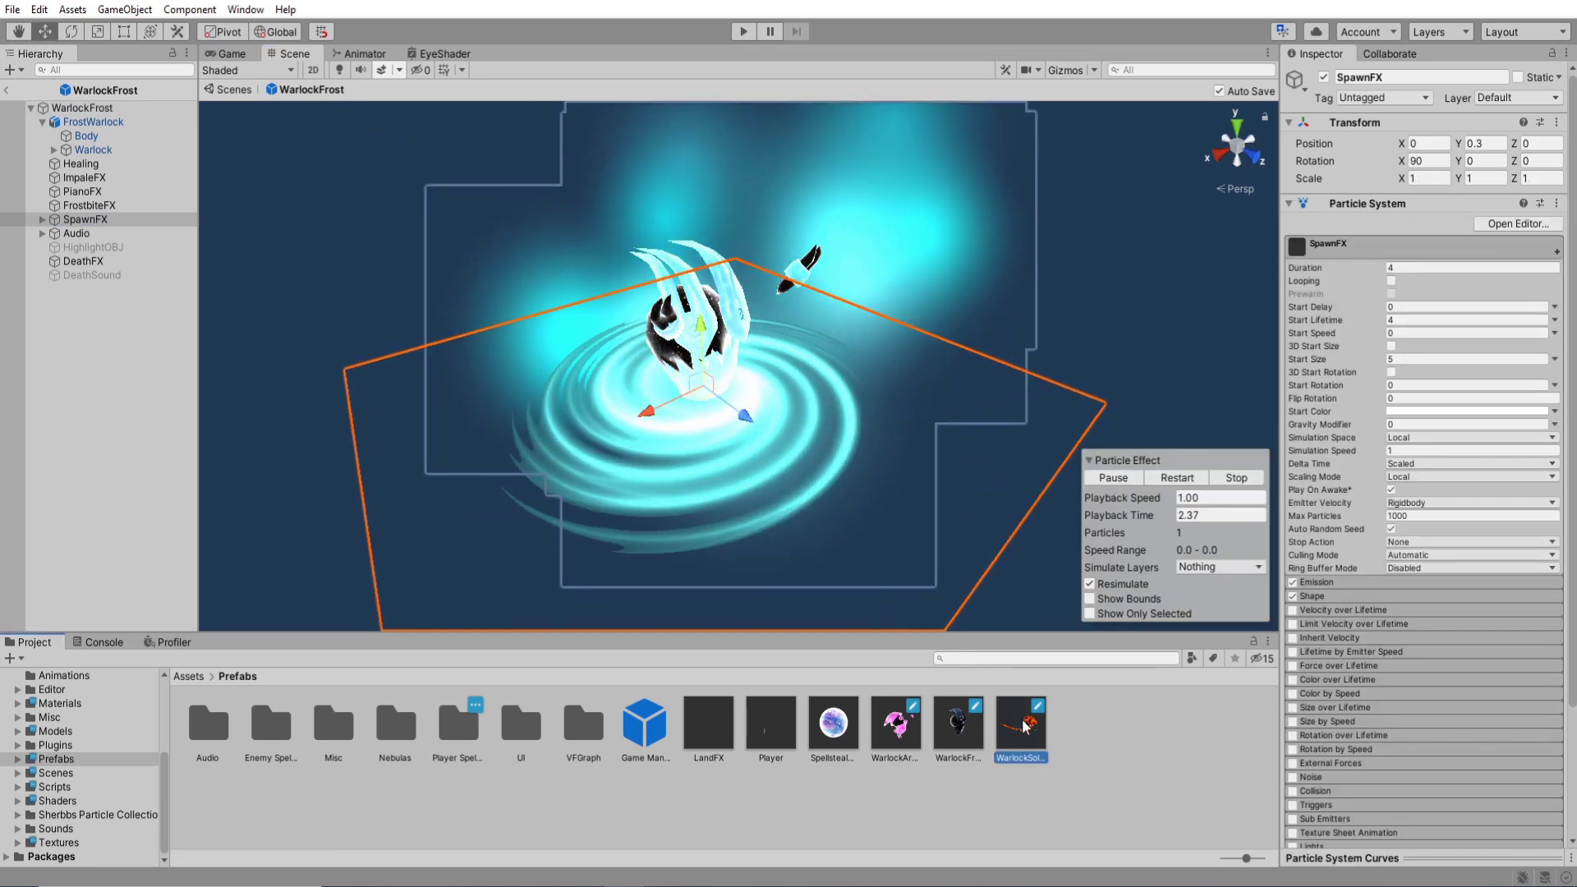
click(86, 163)
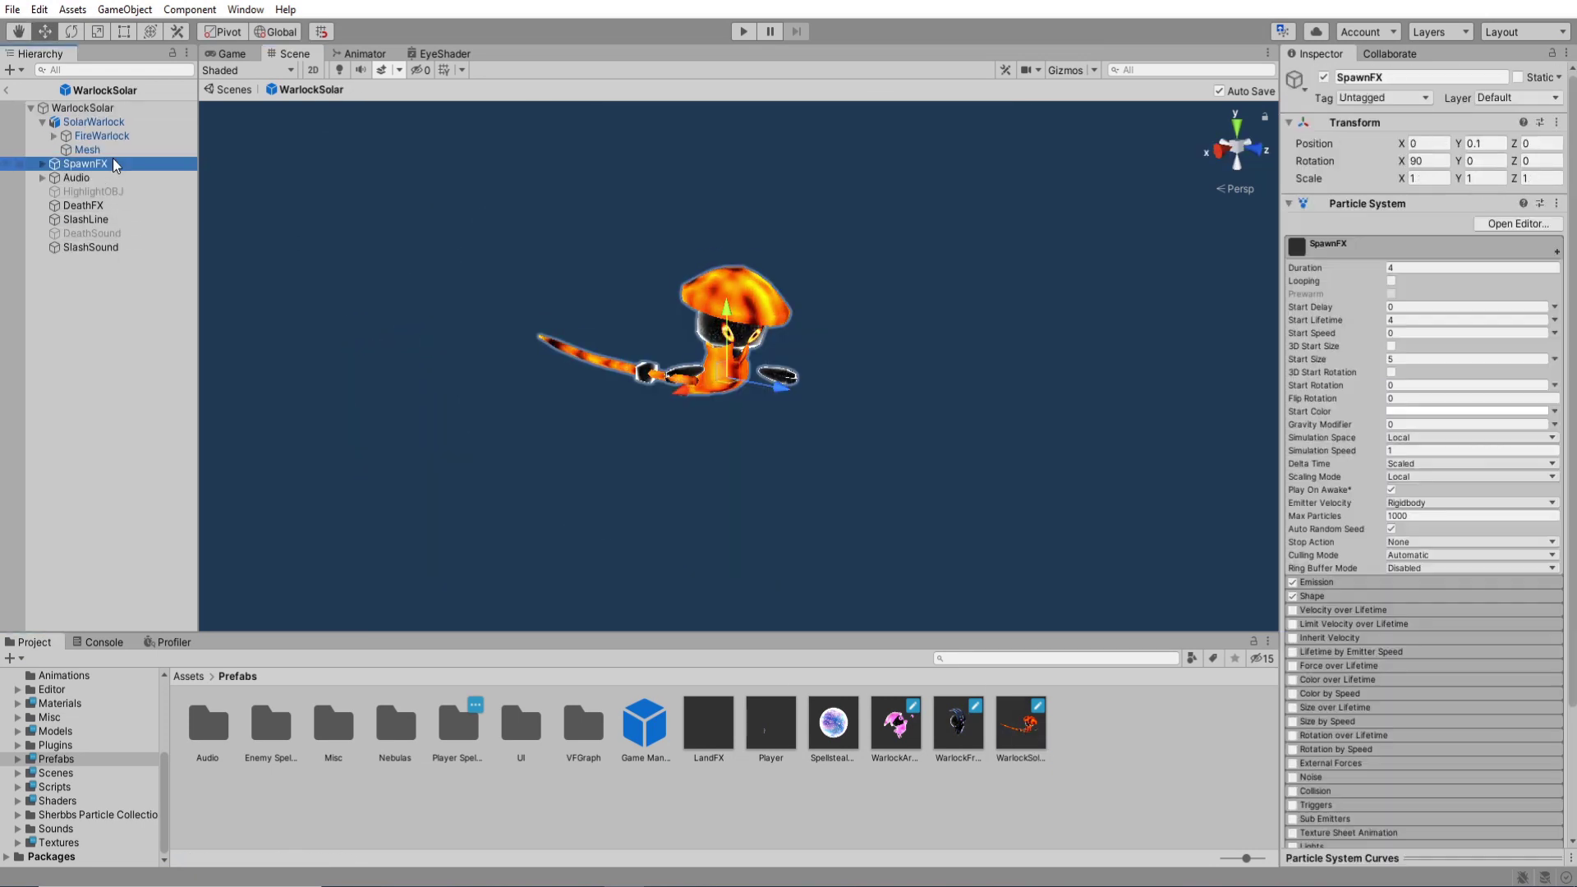
scroll(750, 420, up, 2)
scroll(750, 420, up, 3)
alt+drag(750, 419, 839, 361)
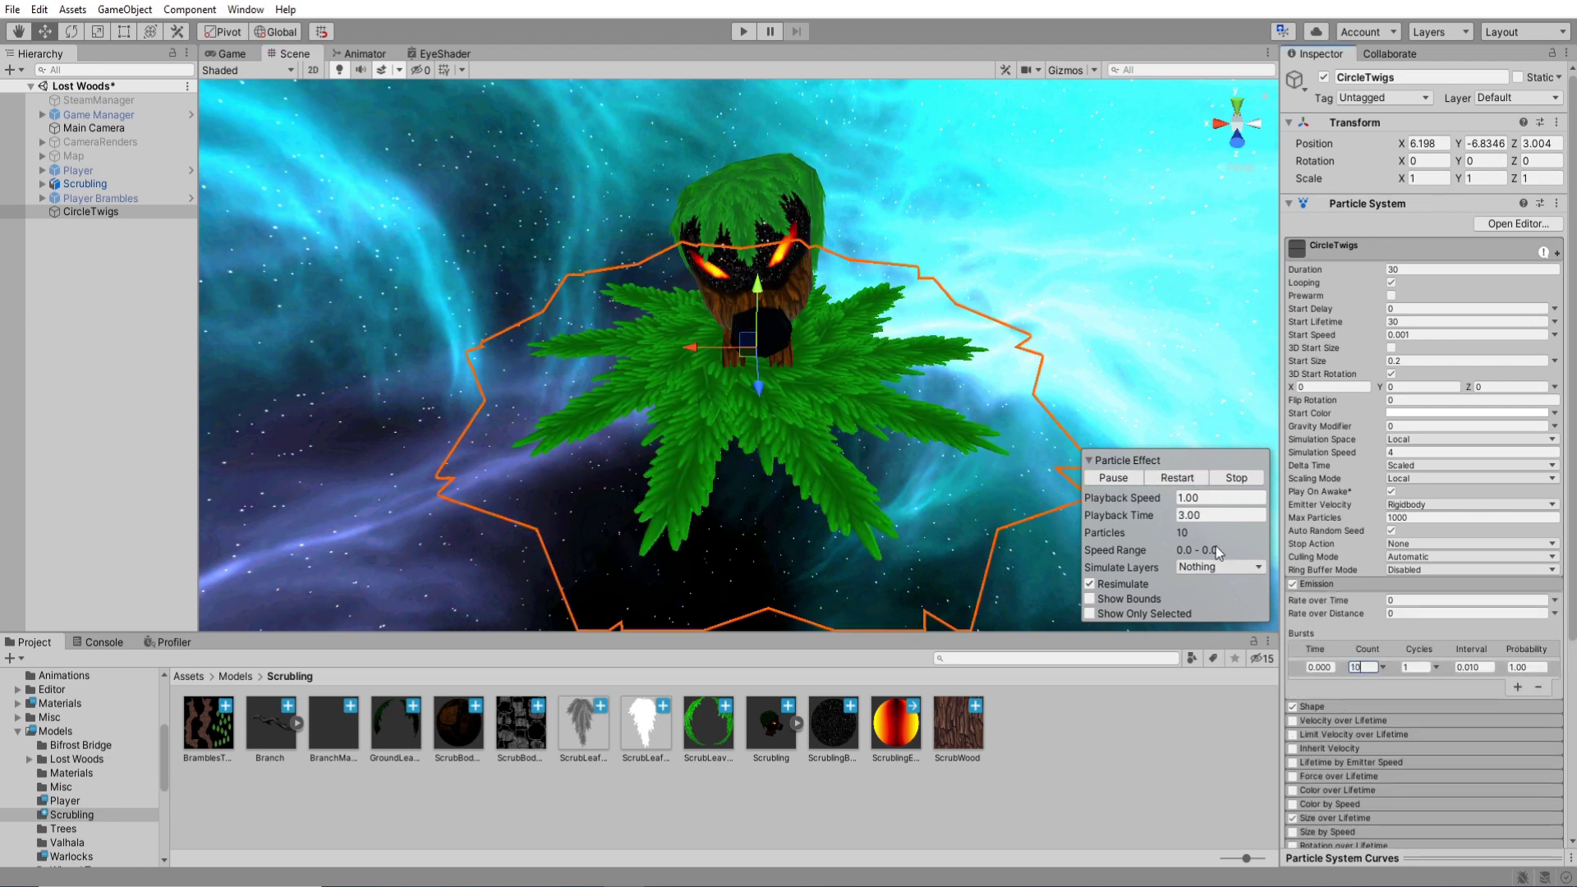
- Restart CircleTwigs with a burst count of 5, orbit the particle tree, then deselect it
click(1167, 480)
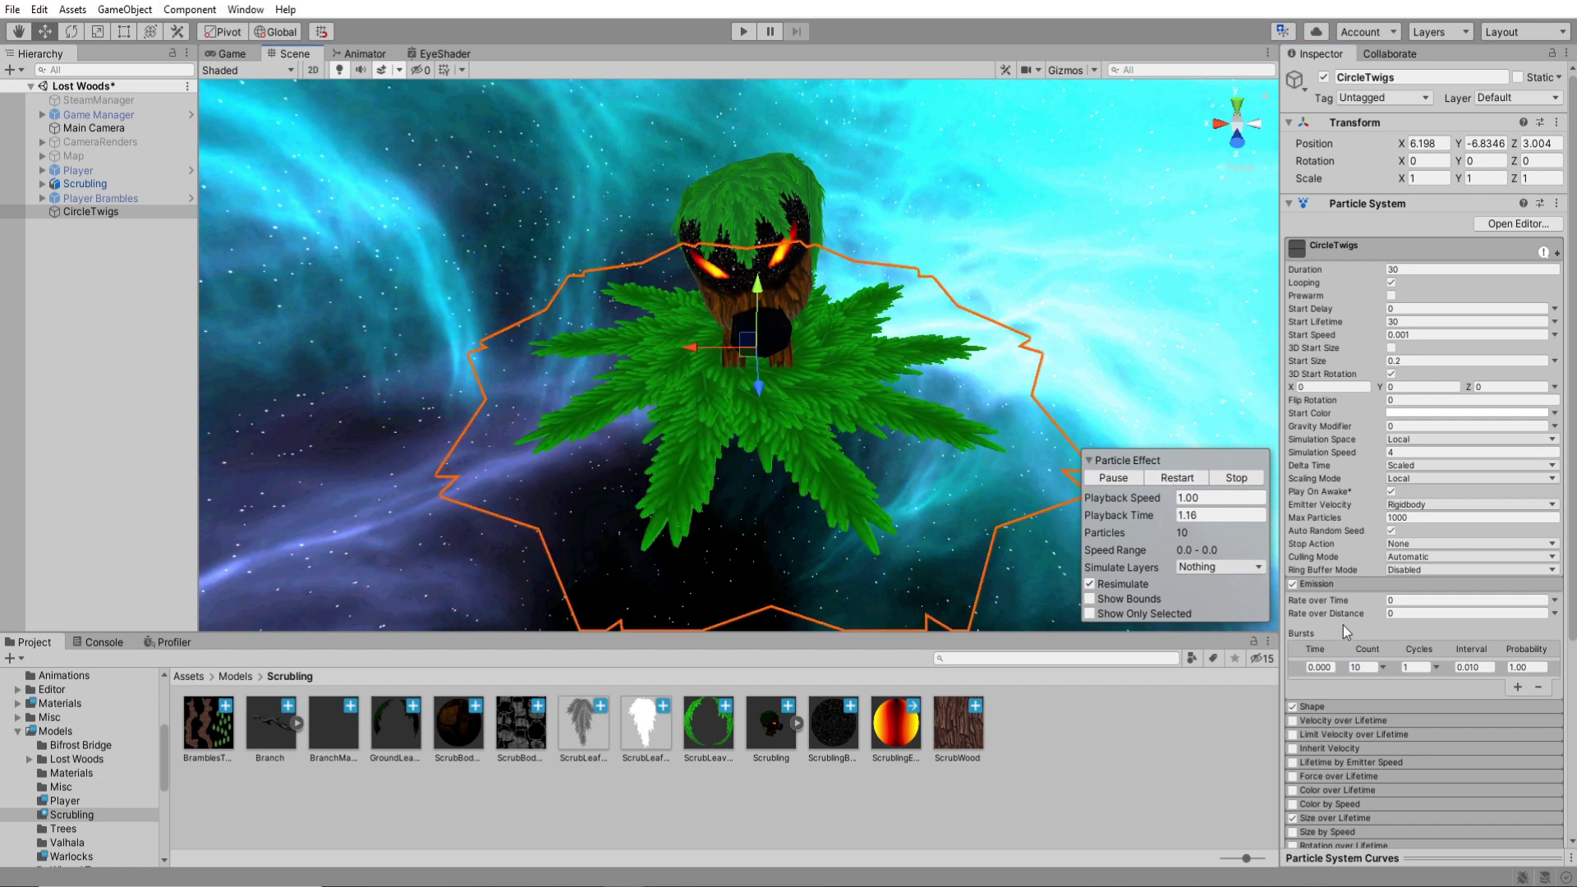
alt+drag(904, 386, 793, 367)
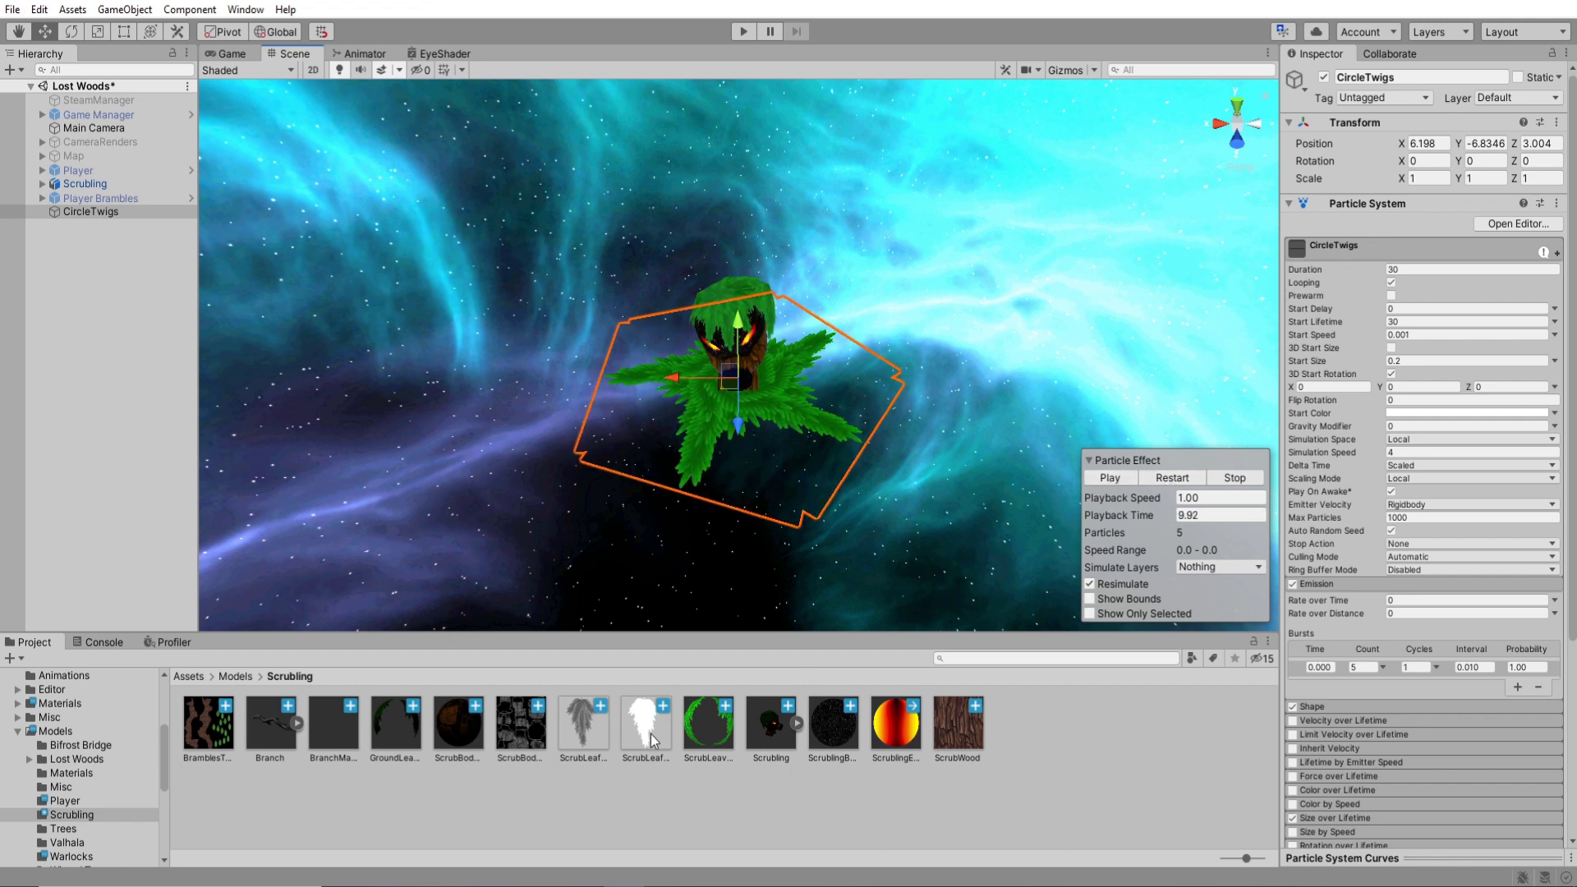
click(246, 809)
- Open the Prefabs folder and select Player Brambles with its CircleTwigs and Direction children
click(17, 731)
click(56, 759)
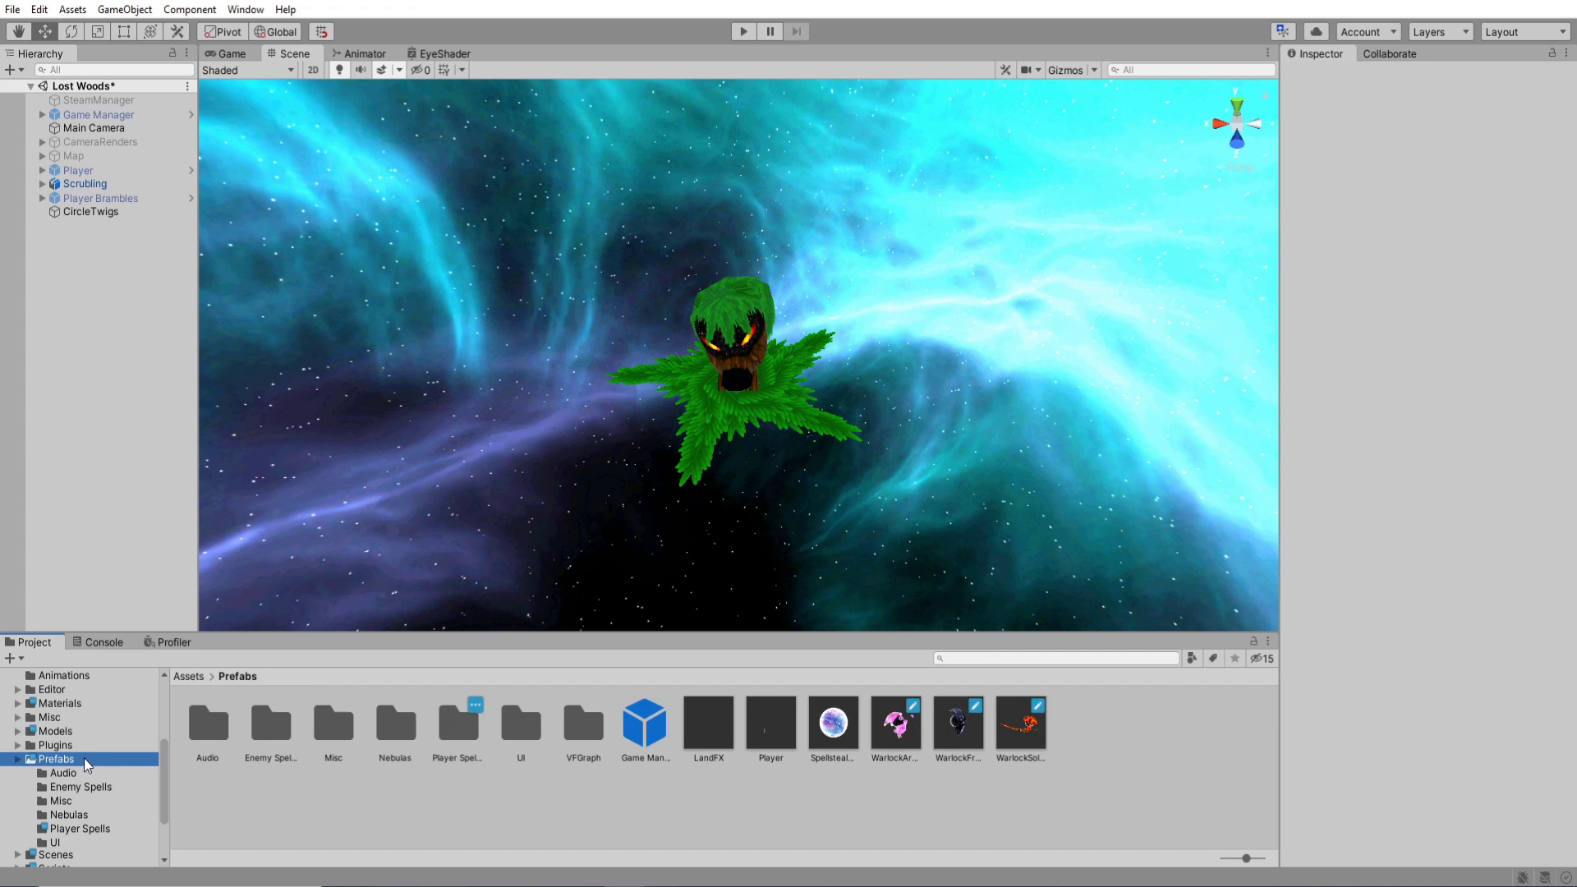
click(548, 378)
click(98, 225)
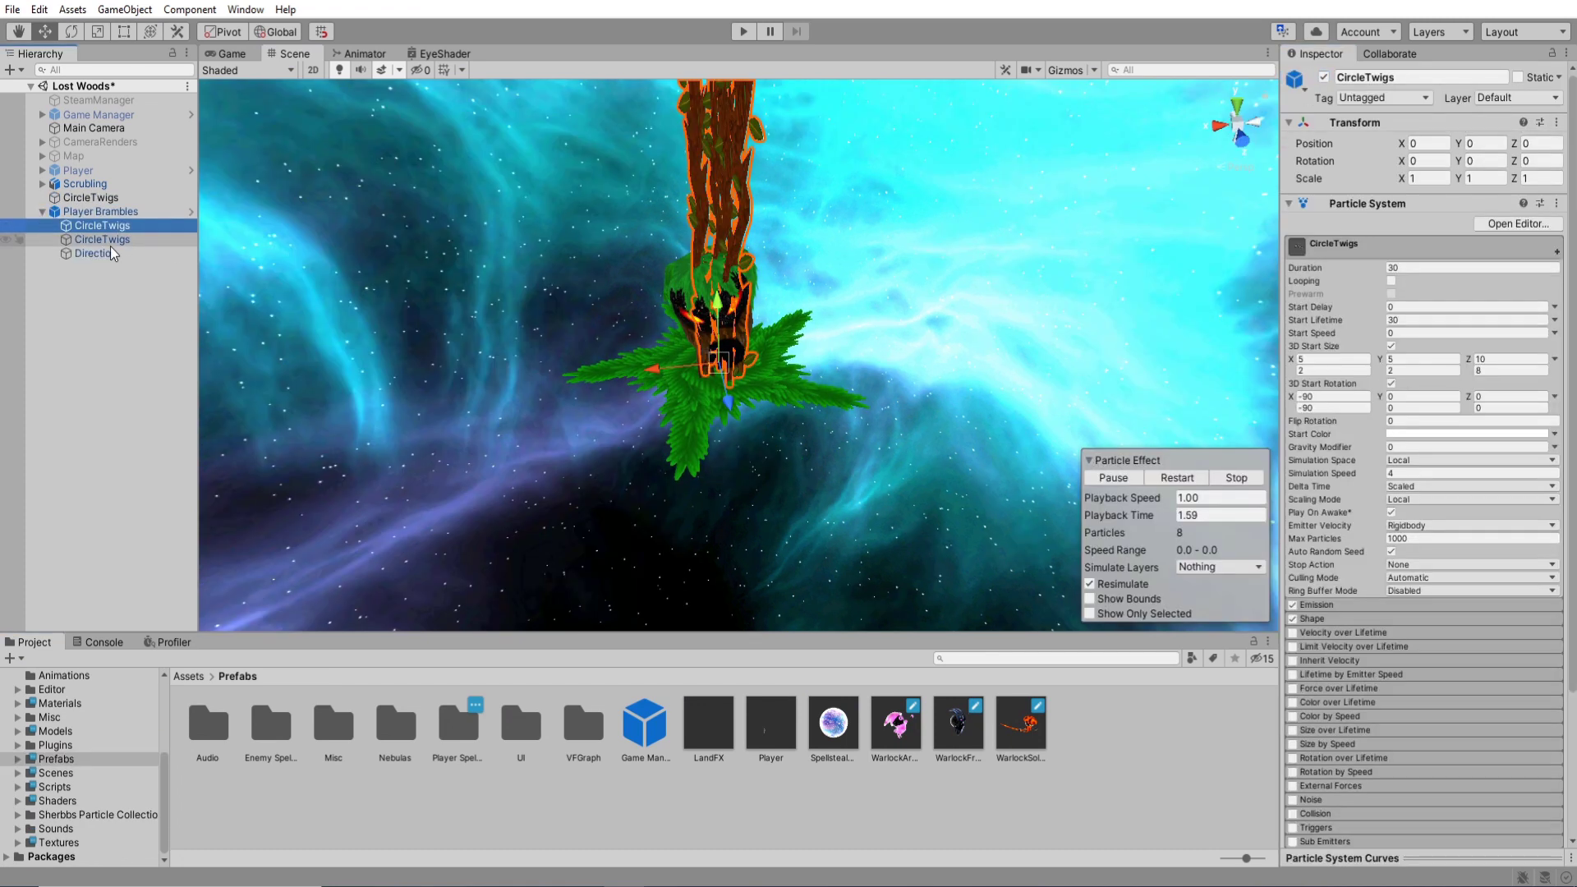
shift+click(94, 253)
- Orbit around the brambles and clear the selection to reveal the green creature
alt+drag(955, 354, 942, 356)
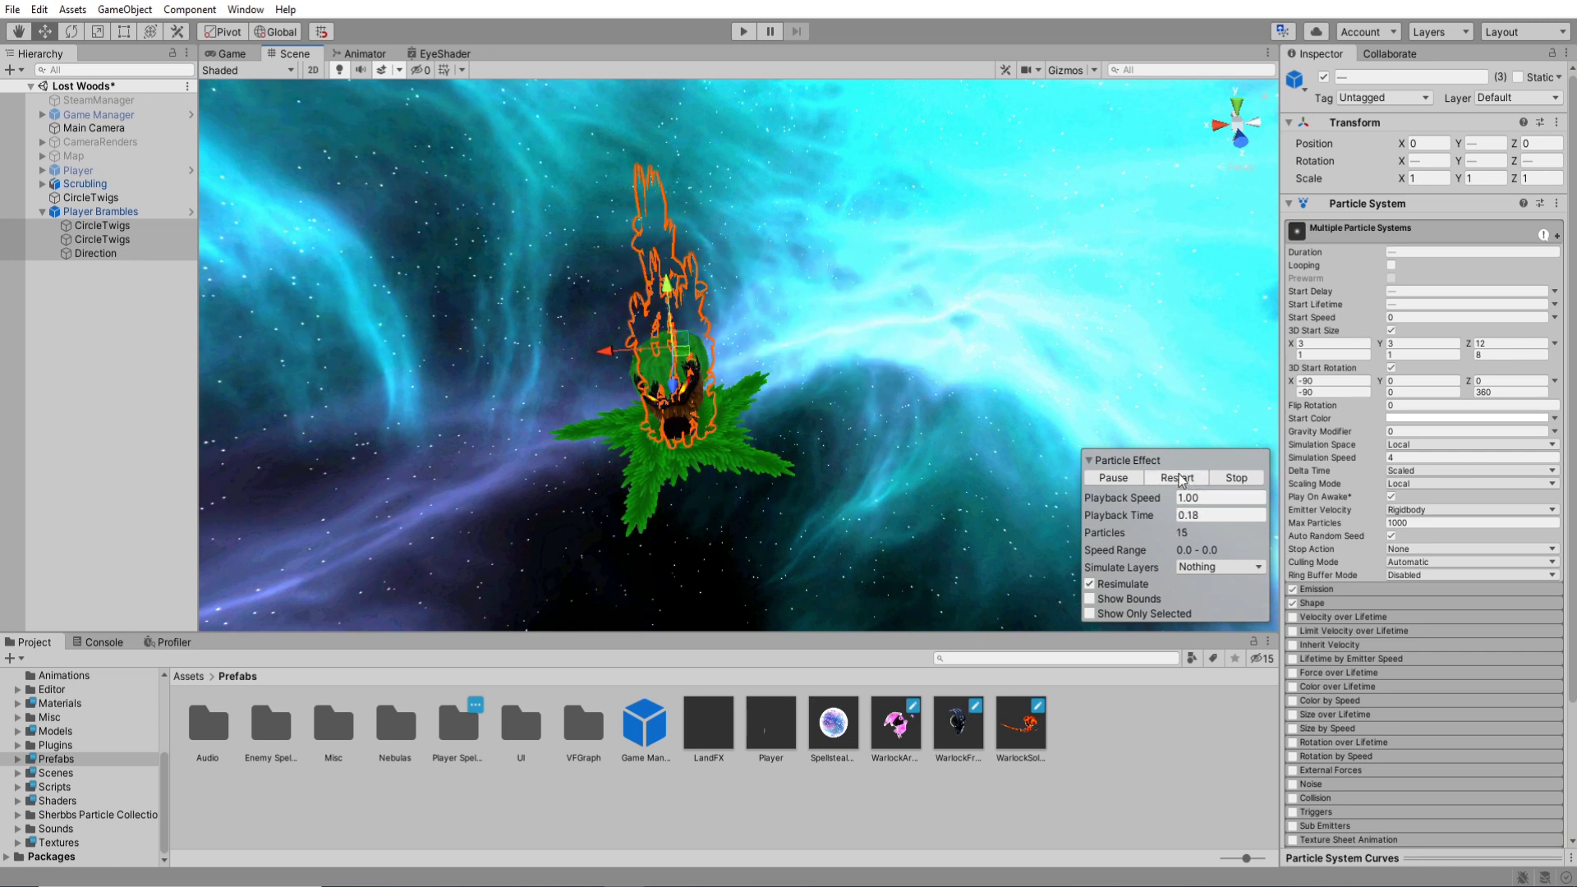
click(122, 372)
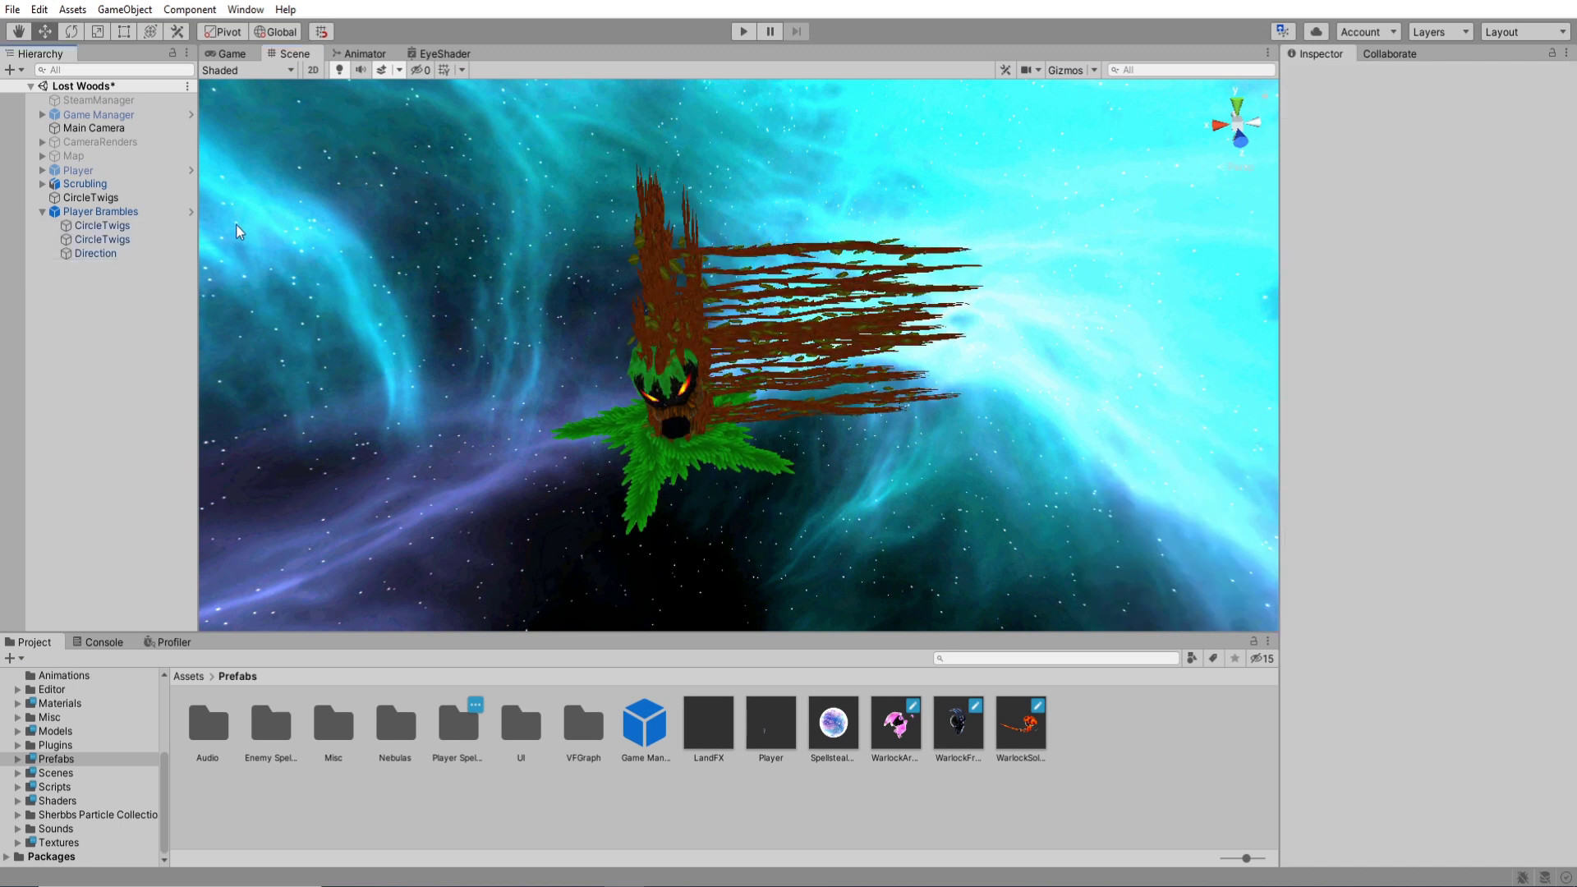
alt+drag(767, 440, 774, 340)
click(814, 423)
alt+drag(1062, 454, 876, 395)
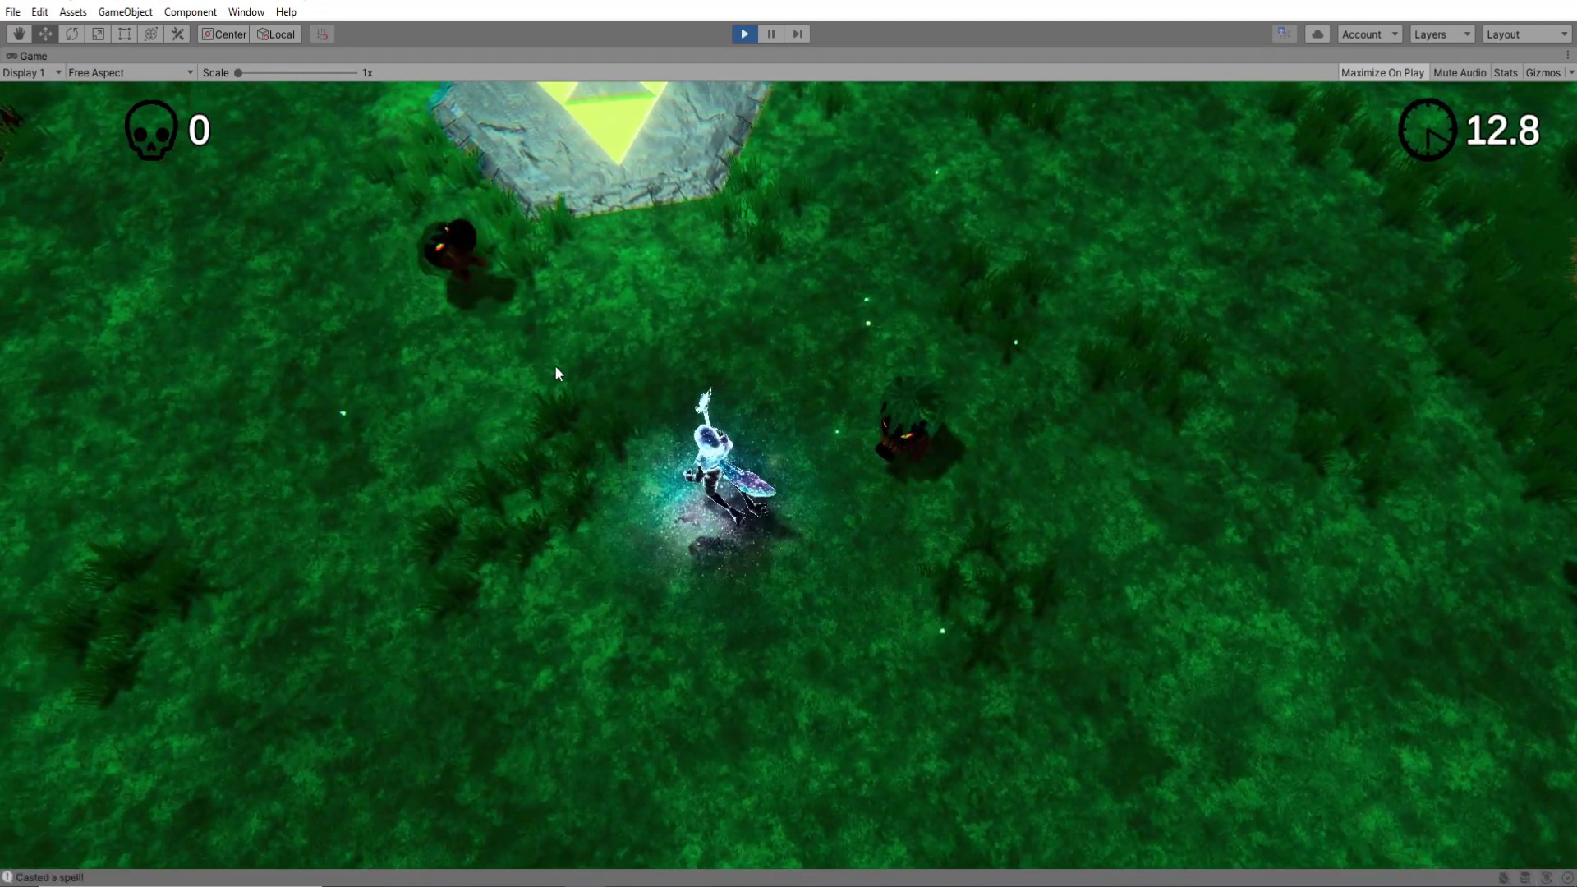
- Cast a spell at a nearby enemy and fire a dark bolt at the pink enemy
click(588, 326)
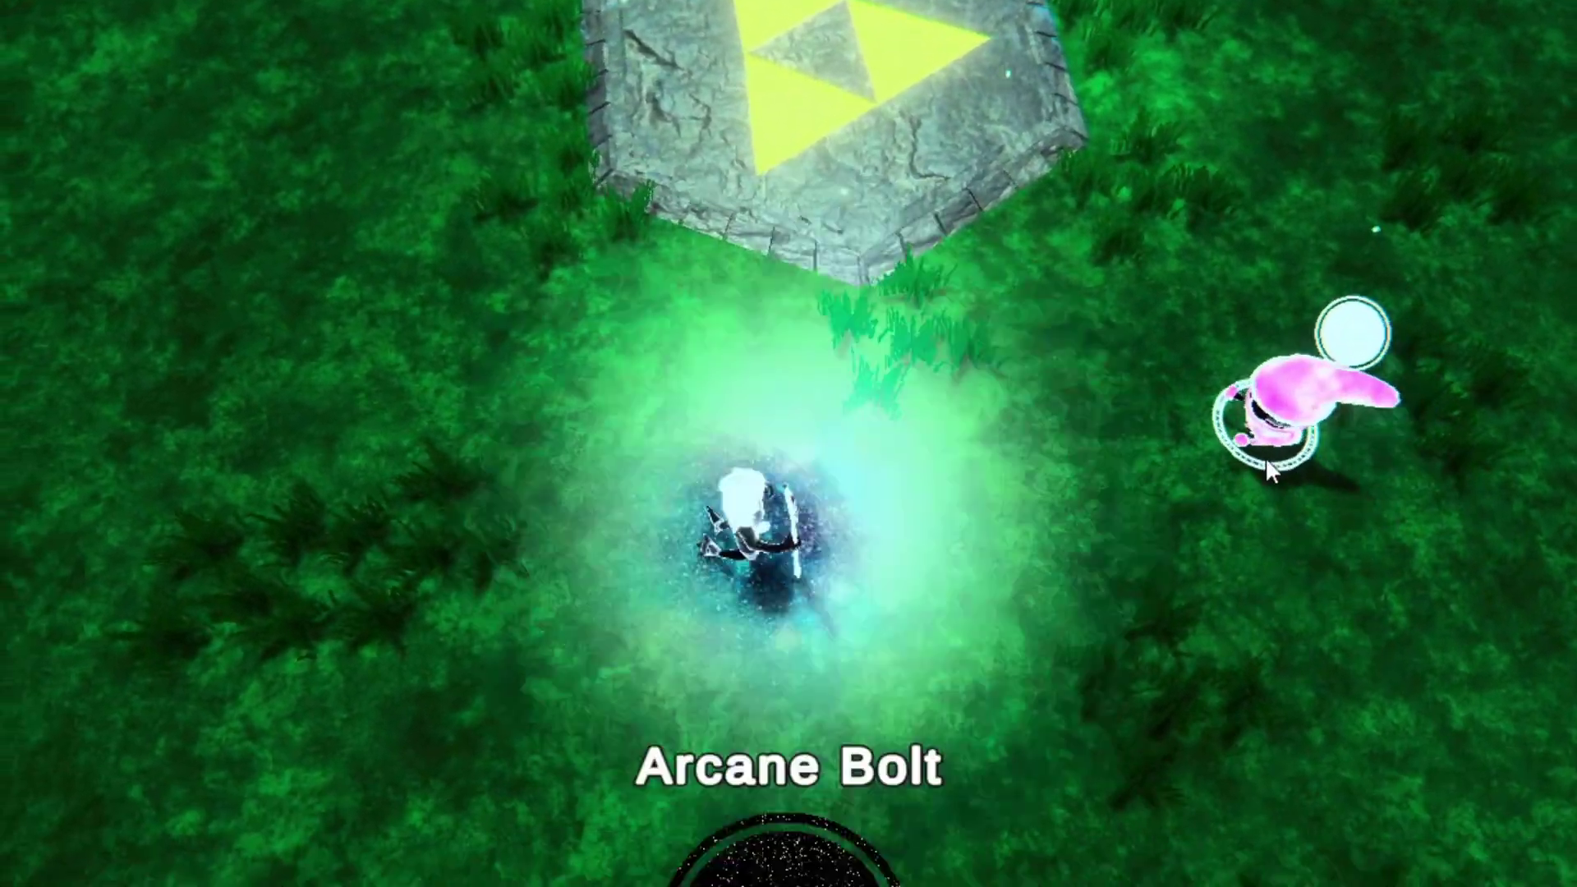
click(1265, 457)
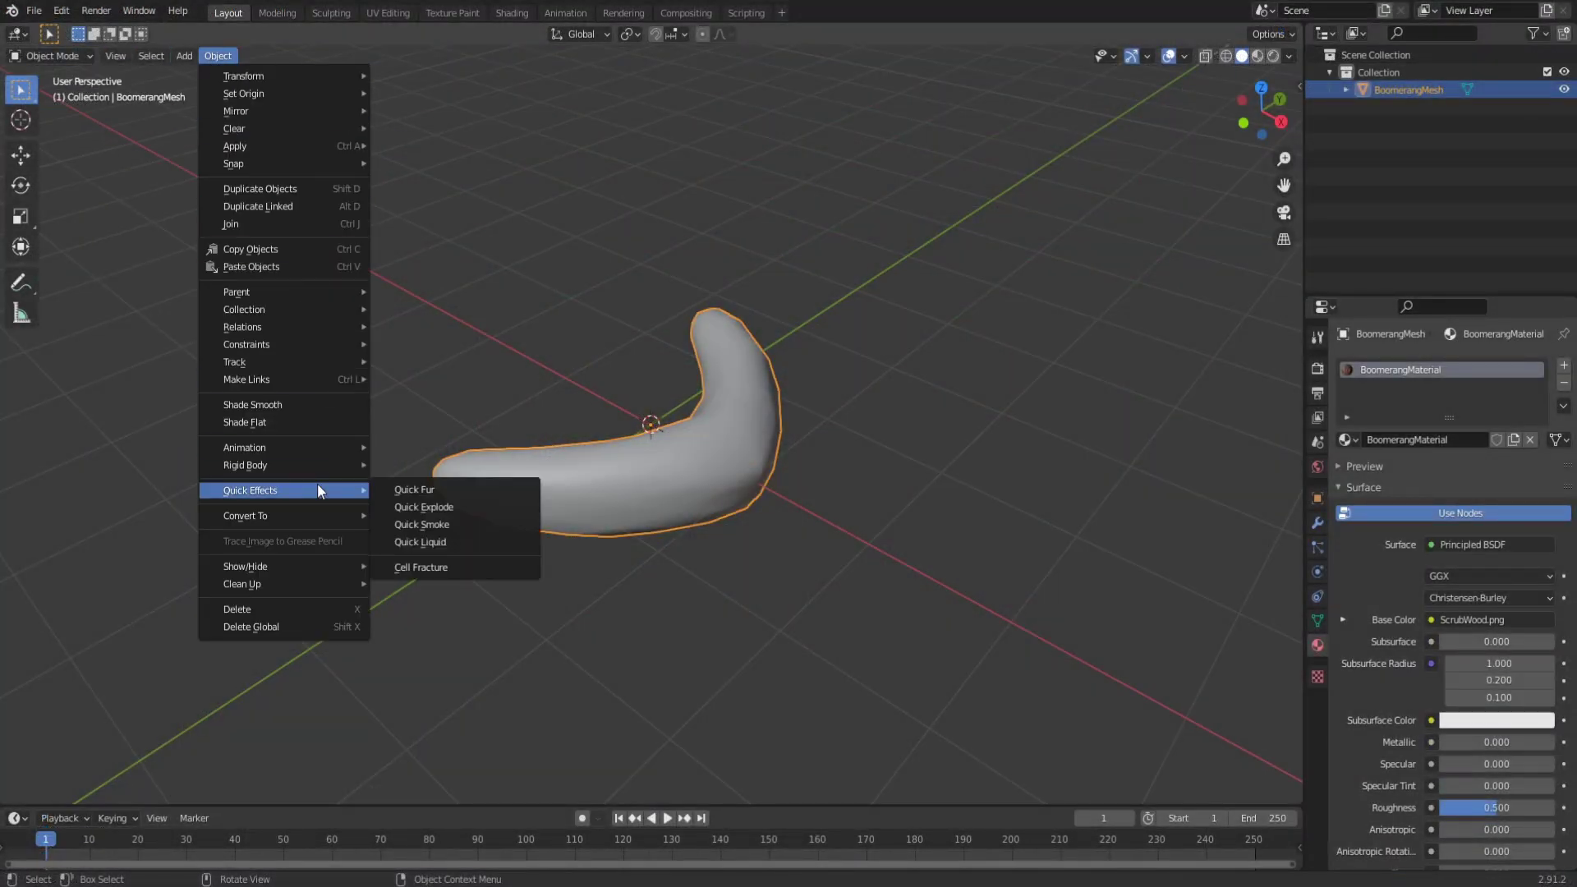
- Cell-fracture BoomerangMesh into three pieces, inspect them, and begin the FBX export
click(399, 490)
click(447, 854)
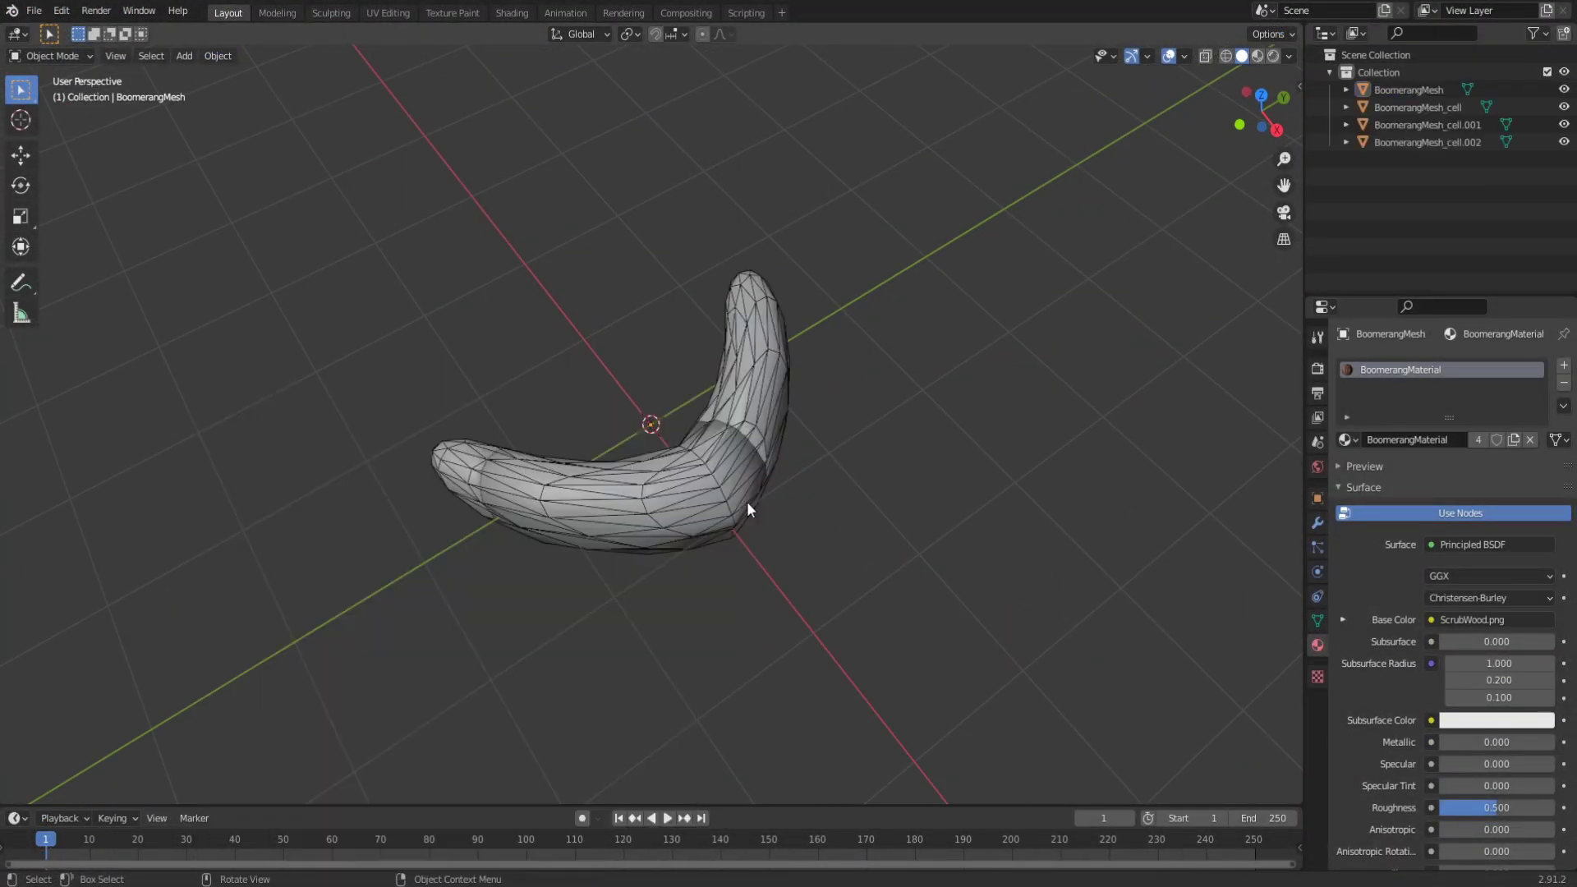
click(575, 521)
middle_drag(575, 521, 883, 458)
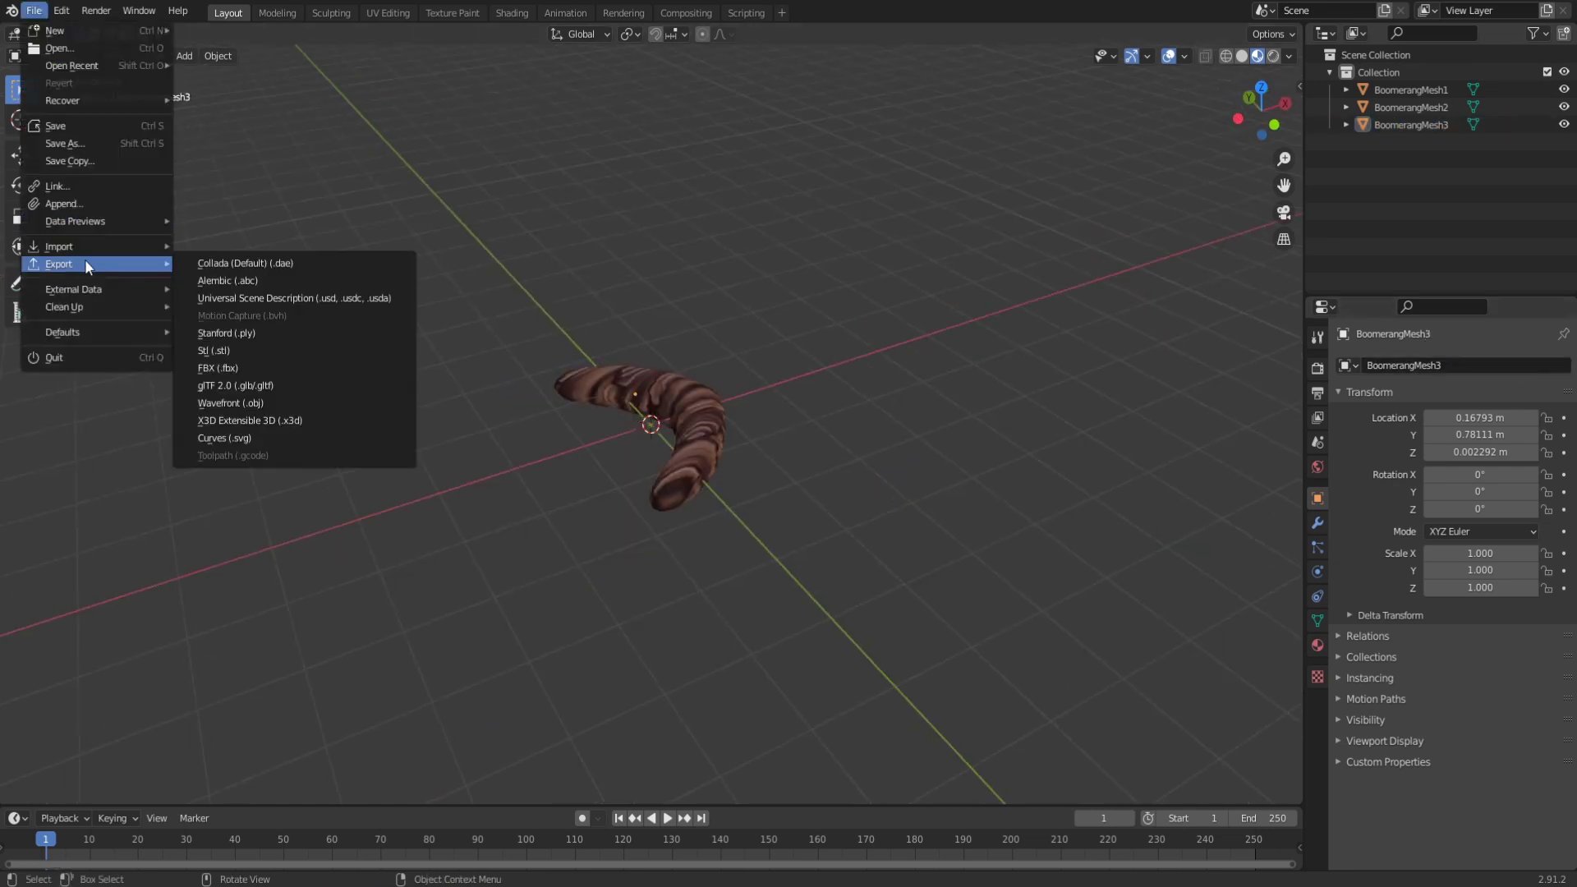
click(217, 368)
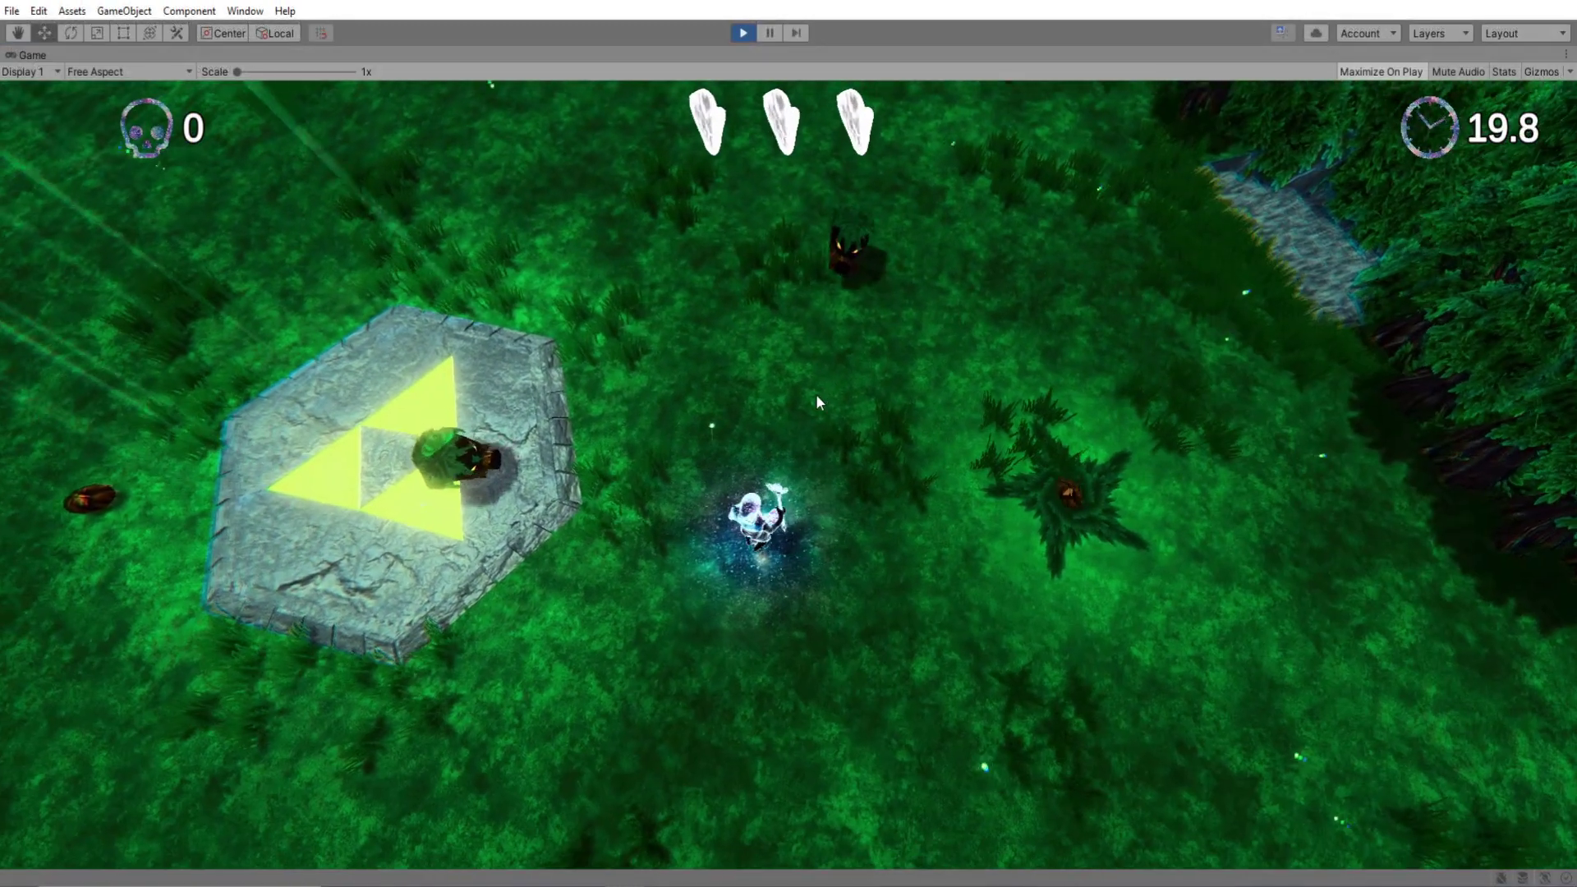
- Steer the character around the forest level with WASD while enemies hurl boomerangs
key(w)
key(d)
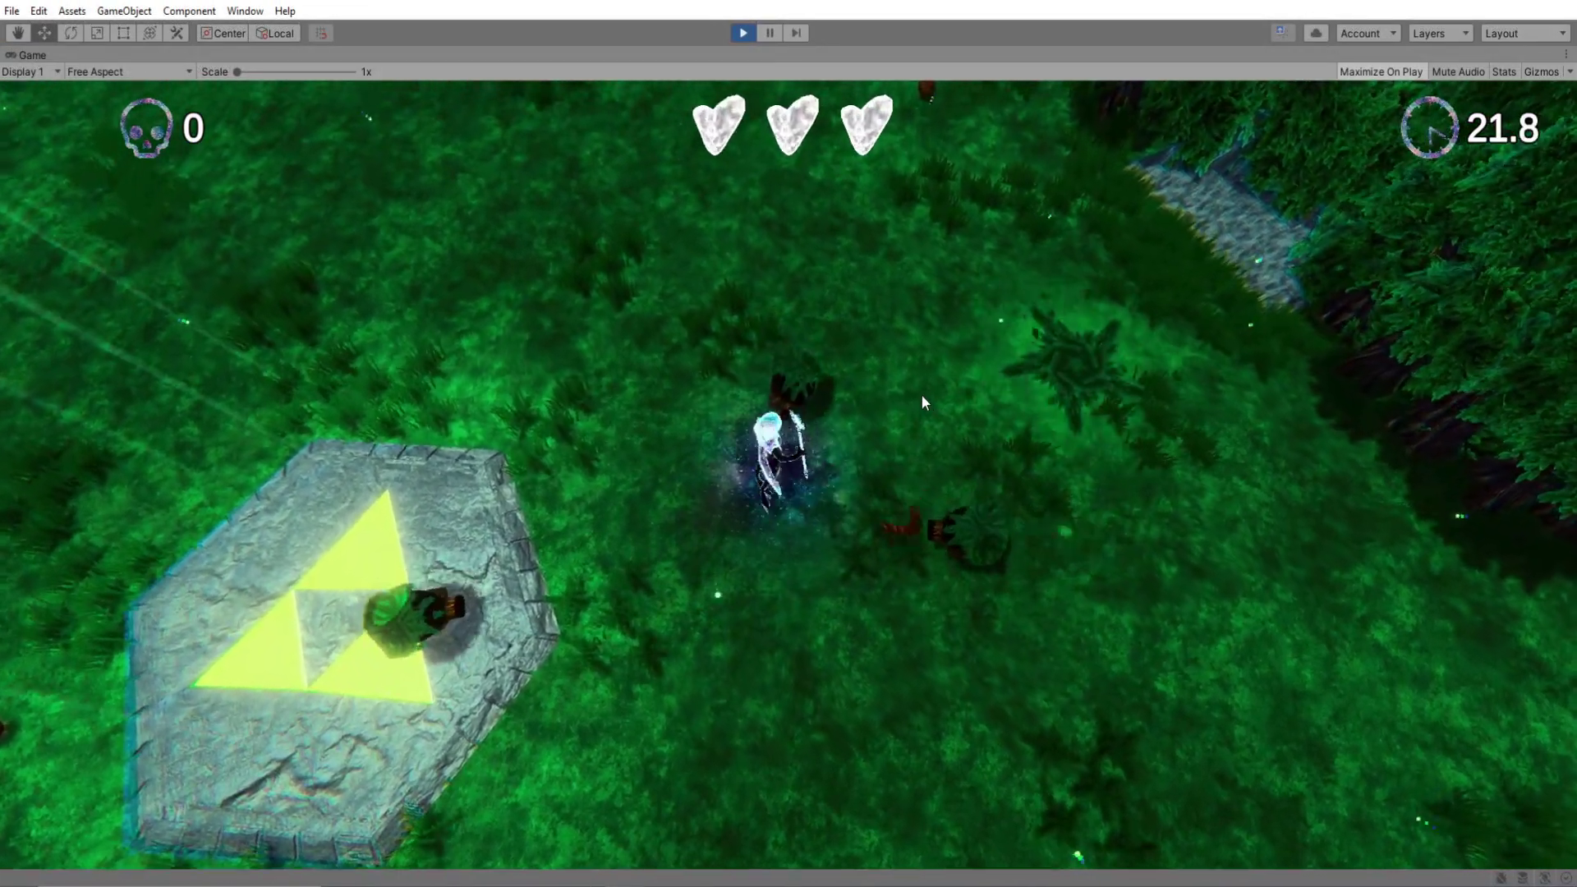
key(s)
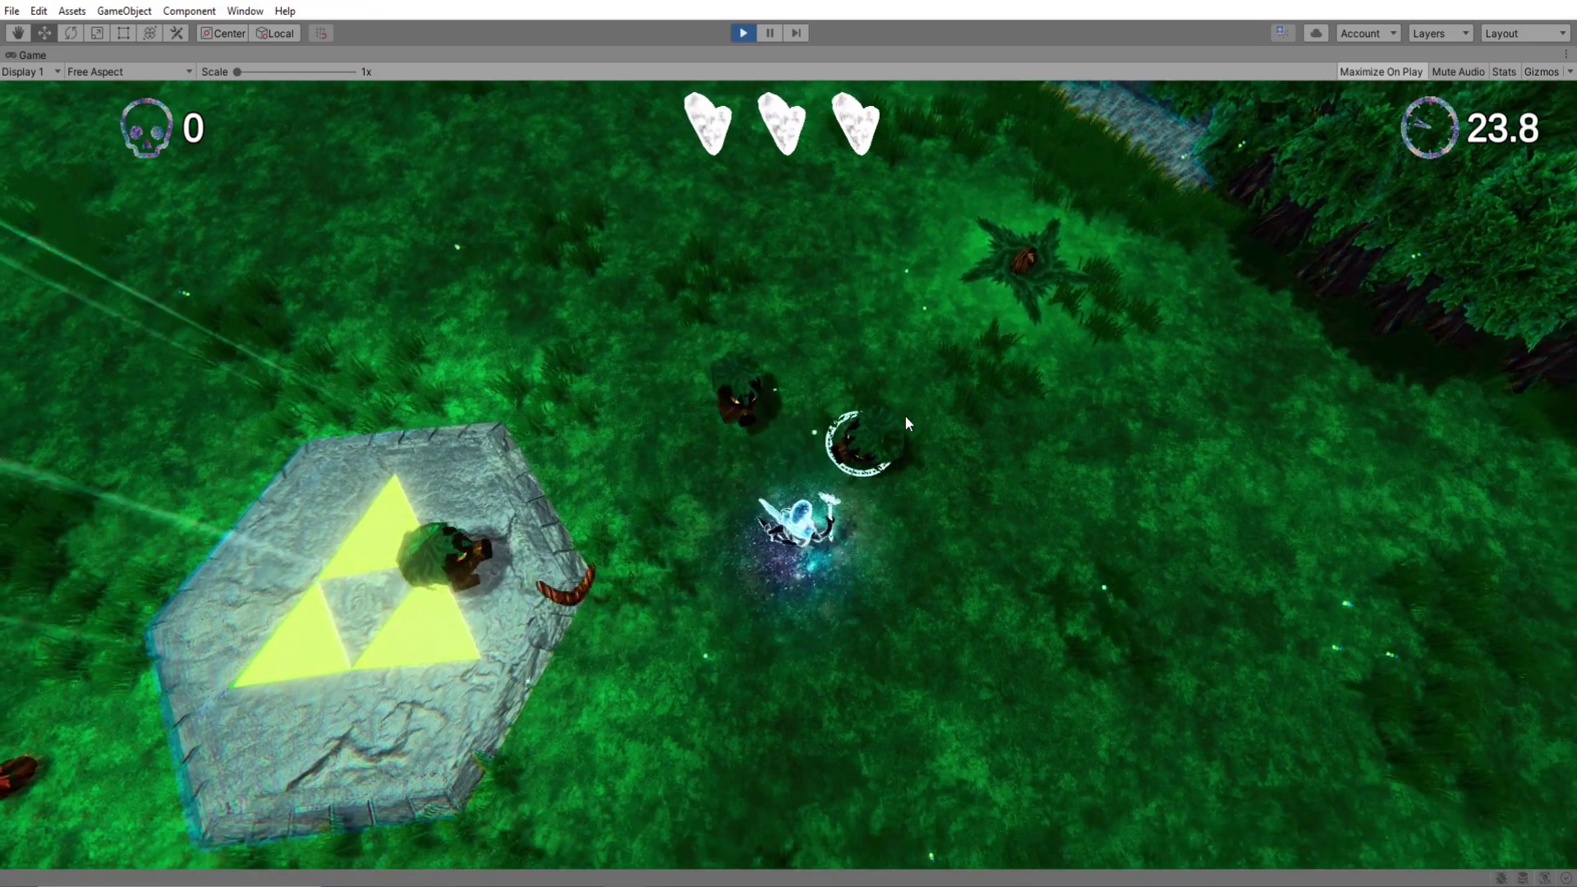
key(w)
key(a)
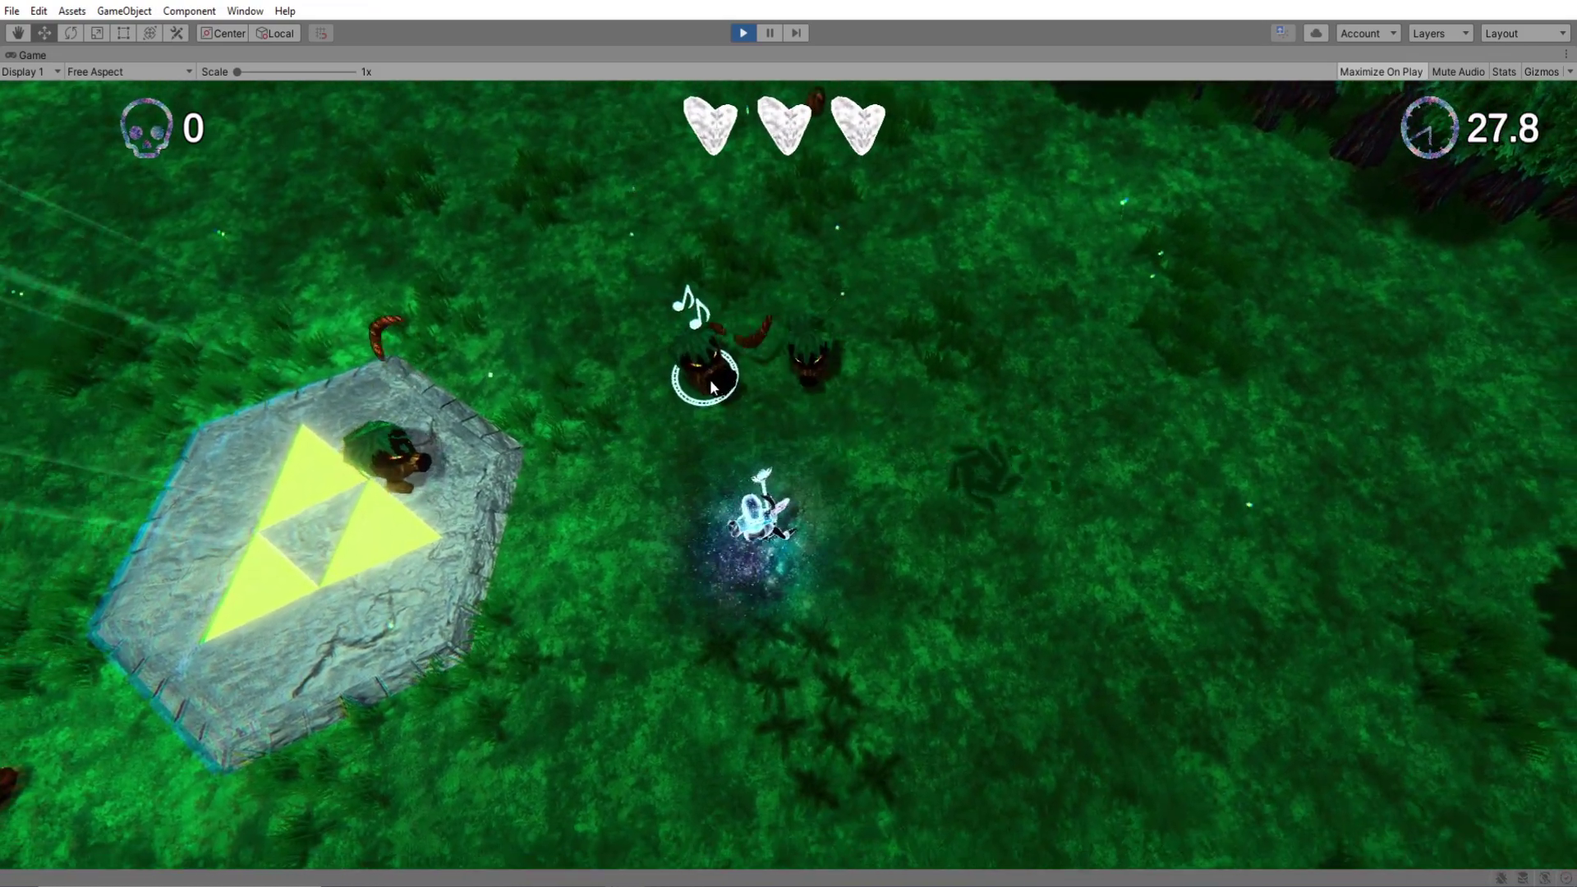
key(a)
key(d)
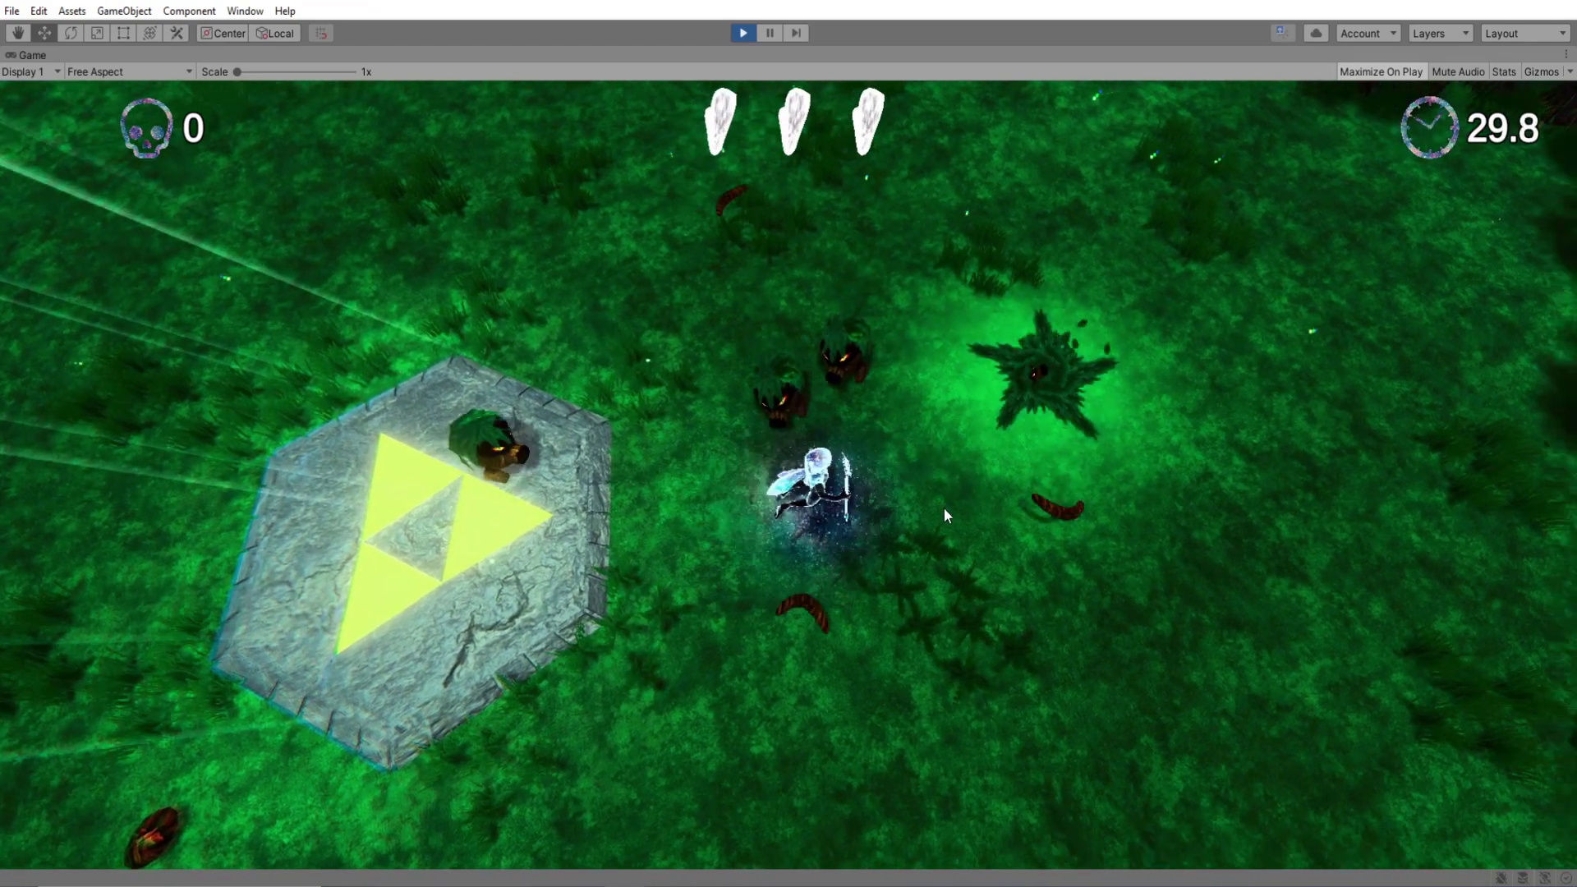
key(s)
key(d)
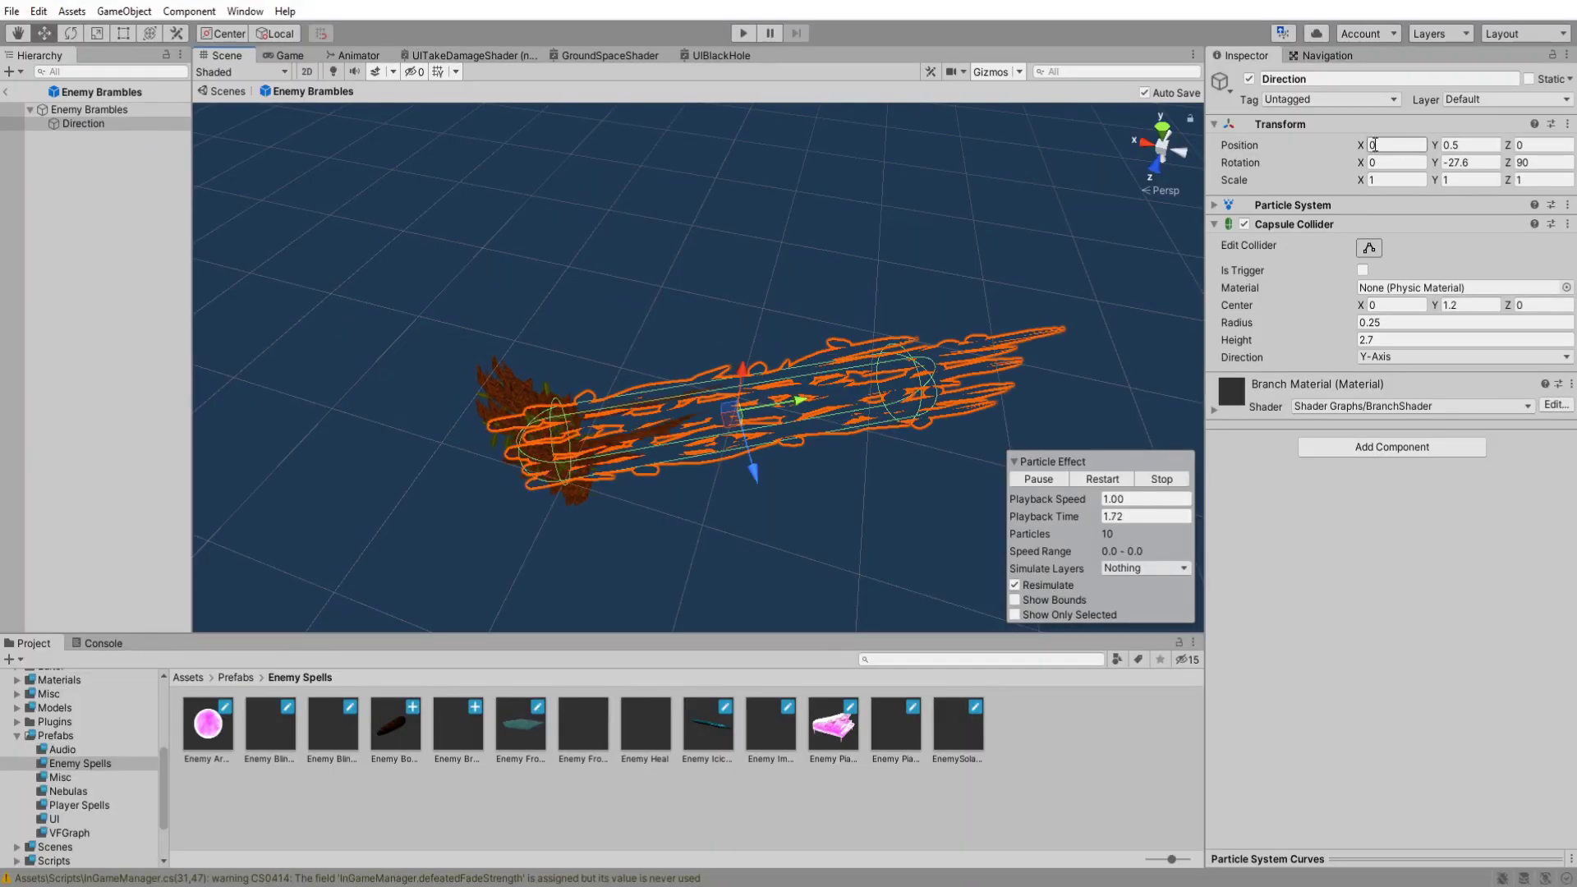
- Raise the Direction object's Y rotation so the bramble capsule swings upright
drag(1439, 162, 483, 250)
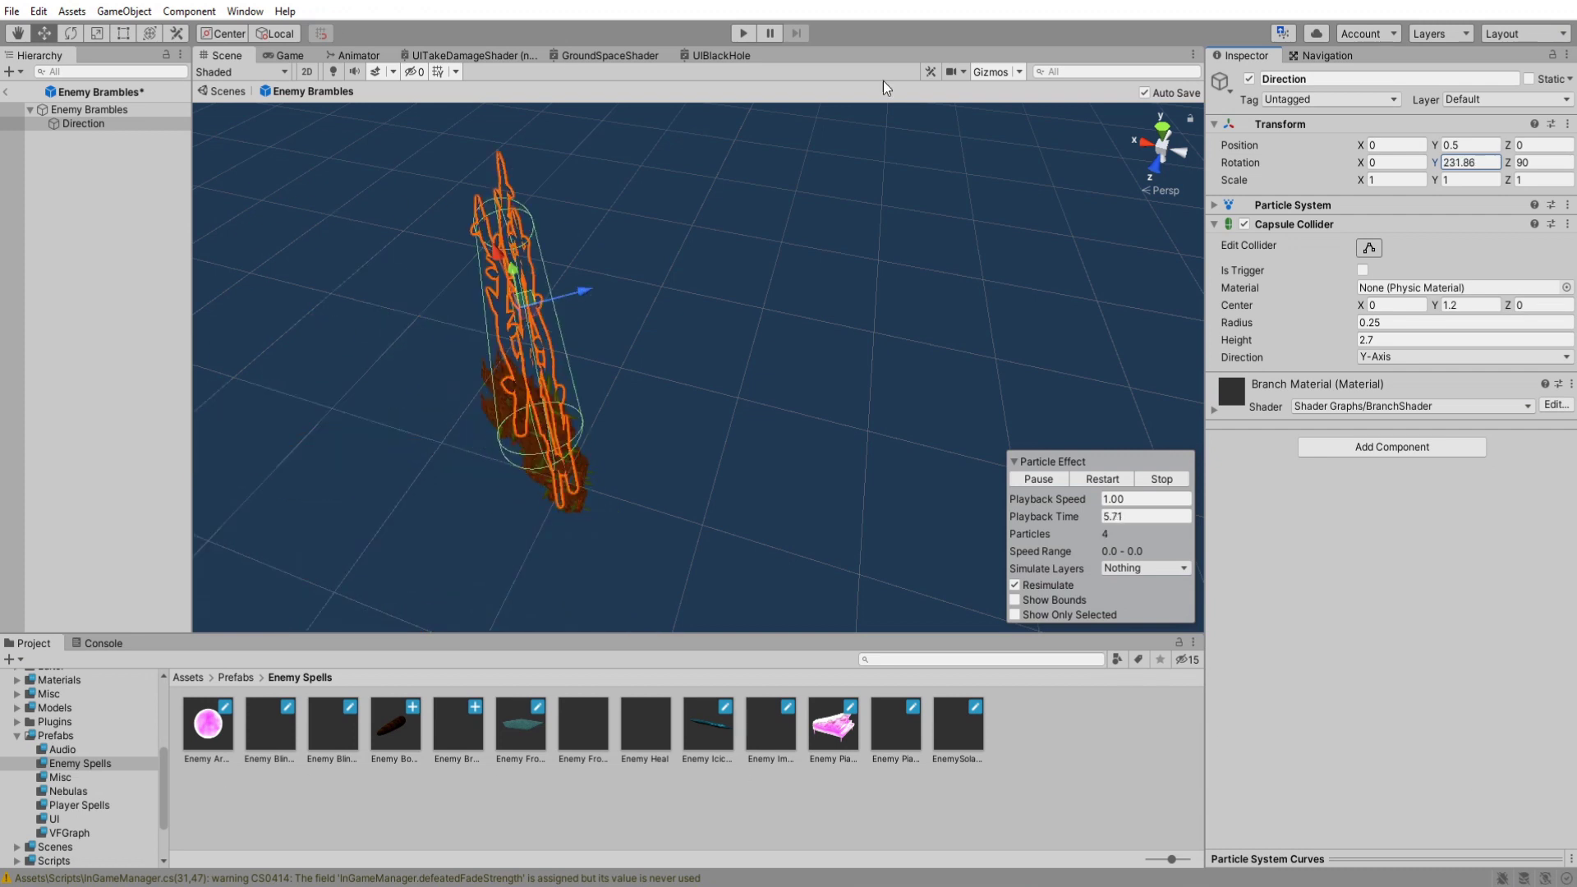
drag(1302, 215, 1259, 356)
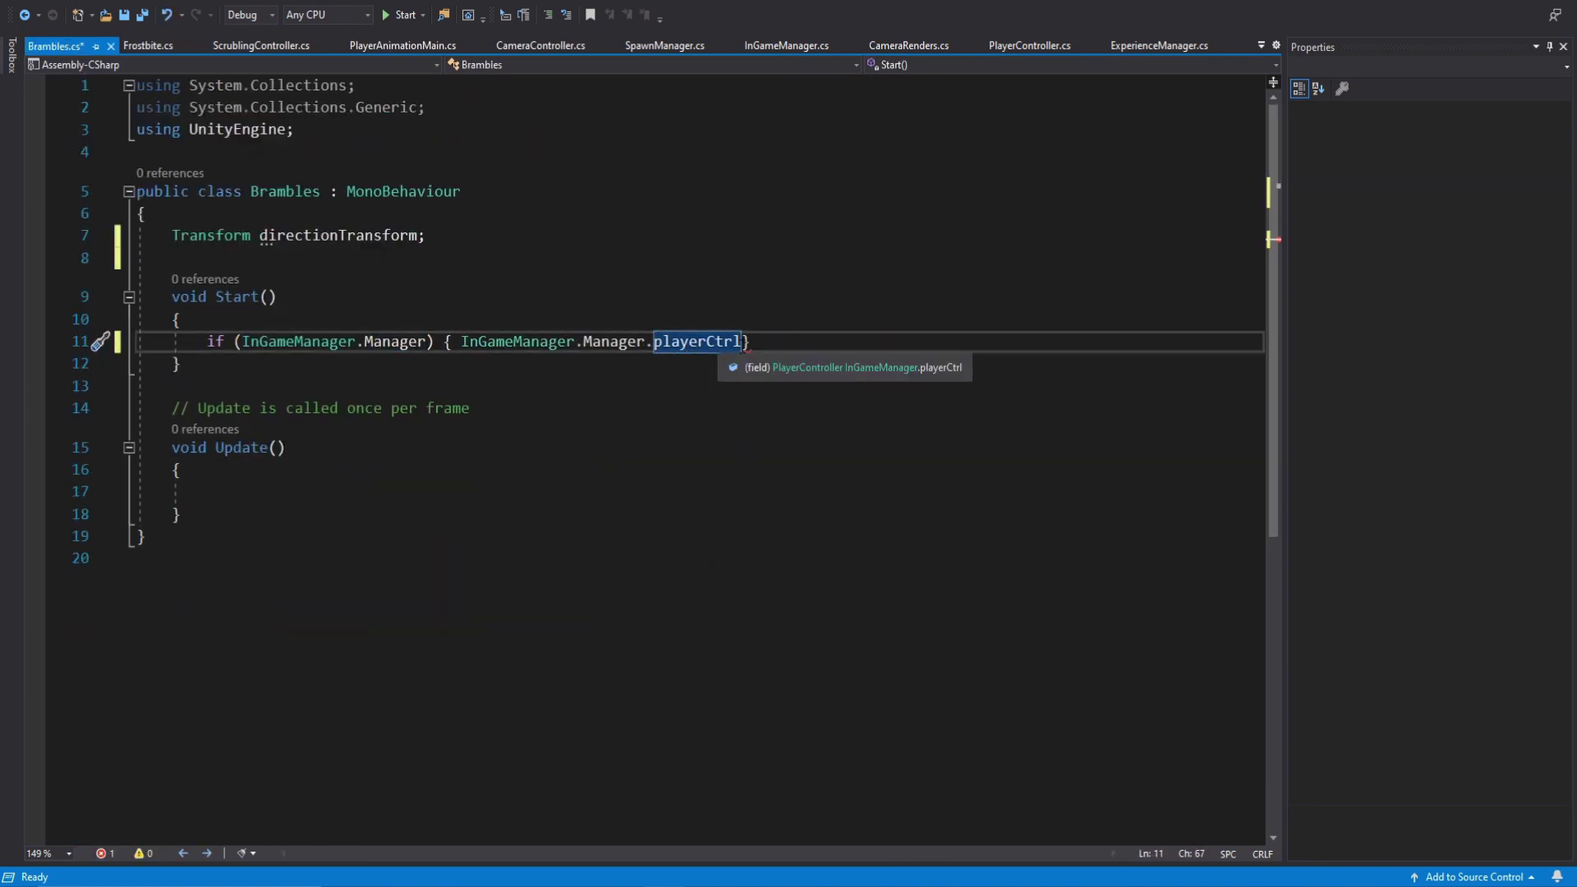
- Delete the leftover Update comment line in Brambles.cs
key(Down)
key(Down)
key(Down)
key(ctrl+shift+l)
key(Up)
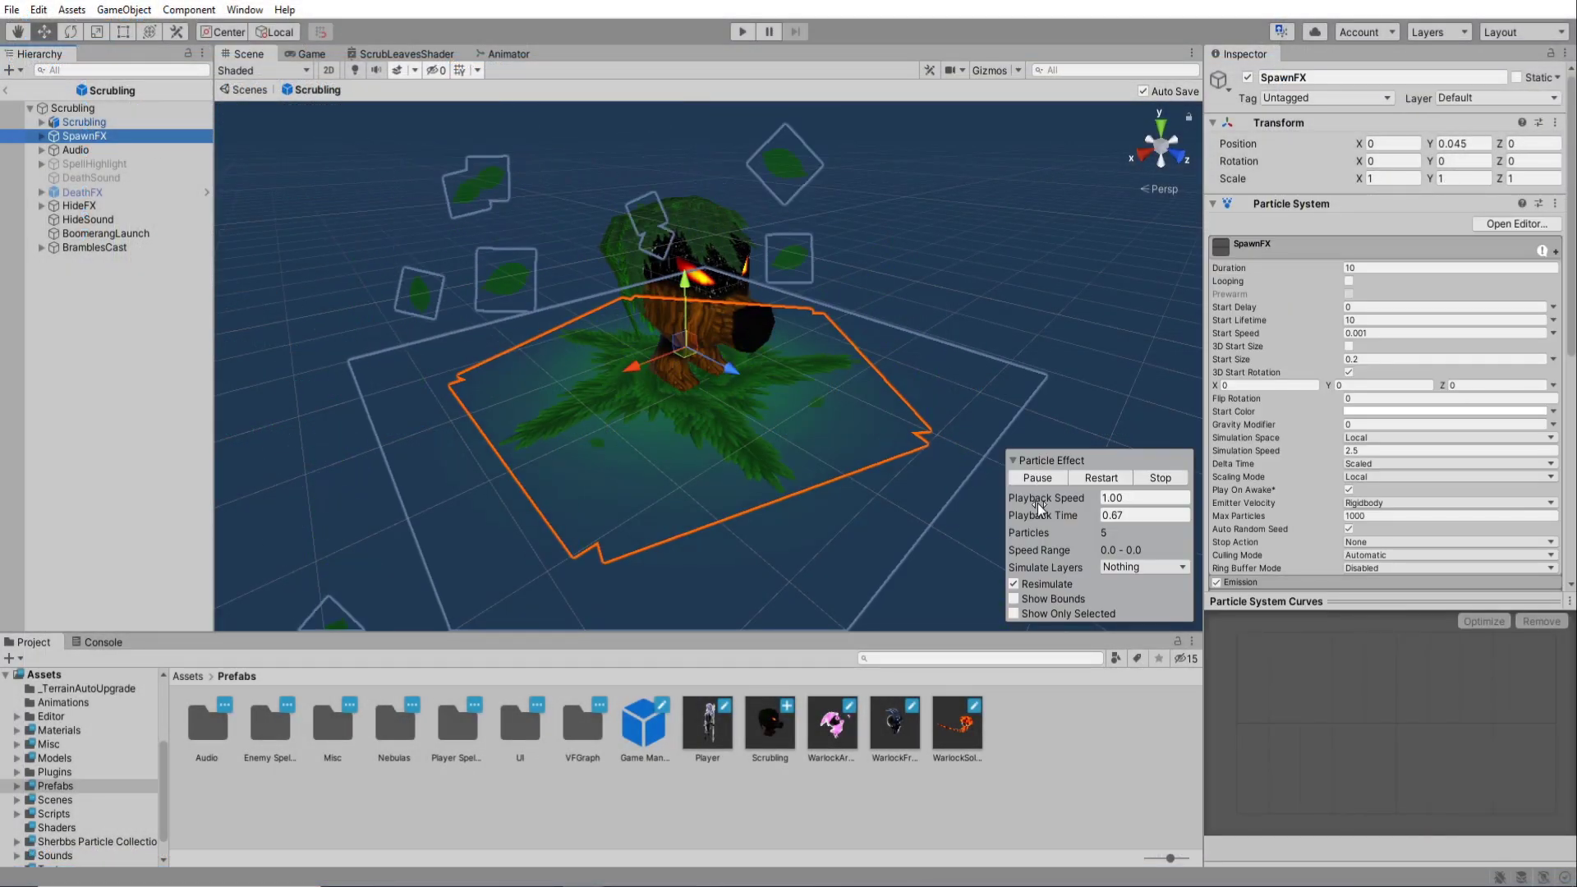
- Replay the SpawnFX leaf burst three times from the Particle Effect overlay
click(1102, 478)
click(1103, 478)
click(1102, 478)
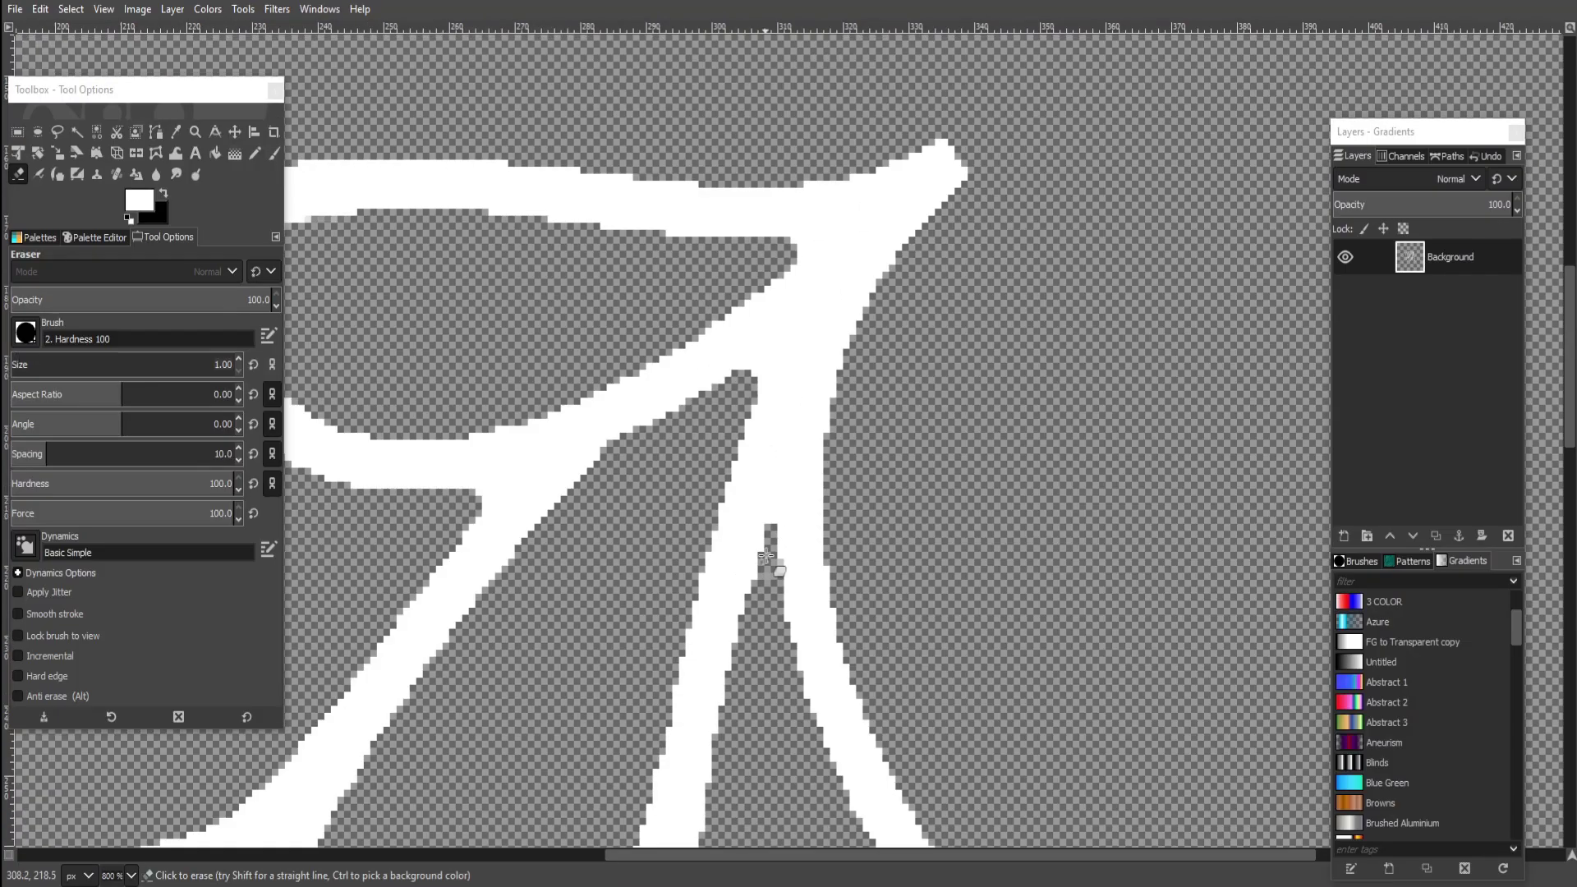
scroll(781, 460, up, 3)
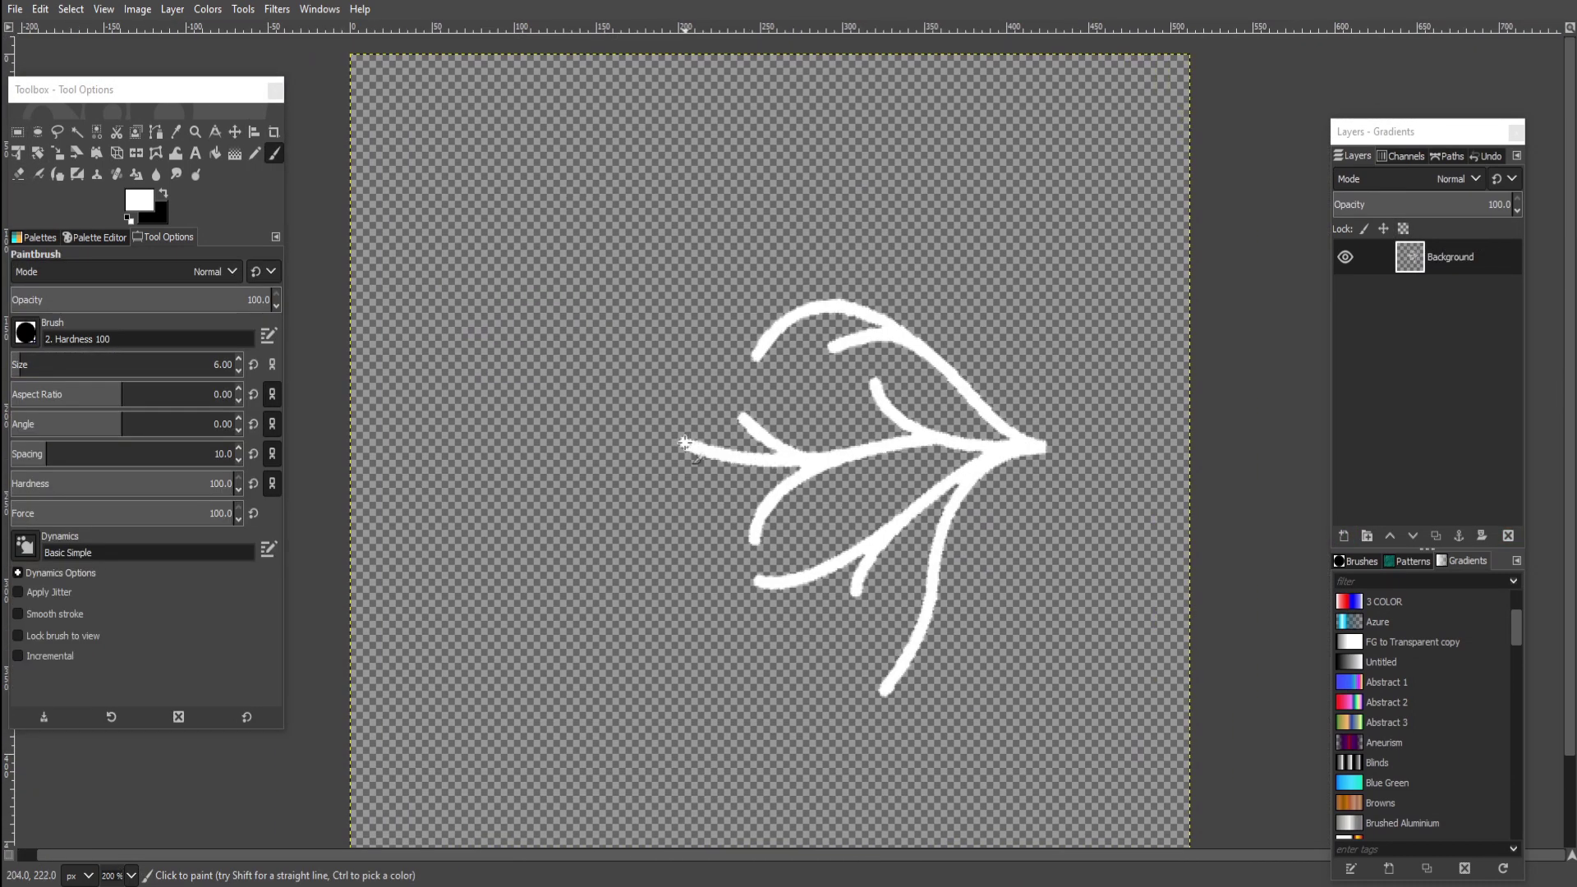
- Paint white branch strokes off the leaf stem and a braided stroke beside the tip
mouse_move(491, 458)
mouse_down()
mouse_move(422, 502)
mouse_move(526, 530)
mouse_up()
drag(539, 450, 542, 608)
drag(780, 456, 621, 454)
drag(855, 760, 846, 491)
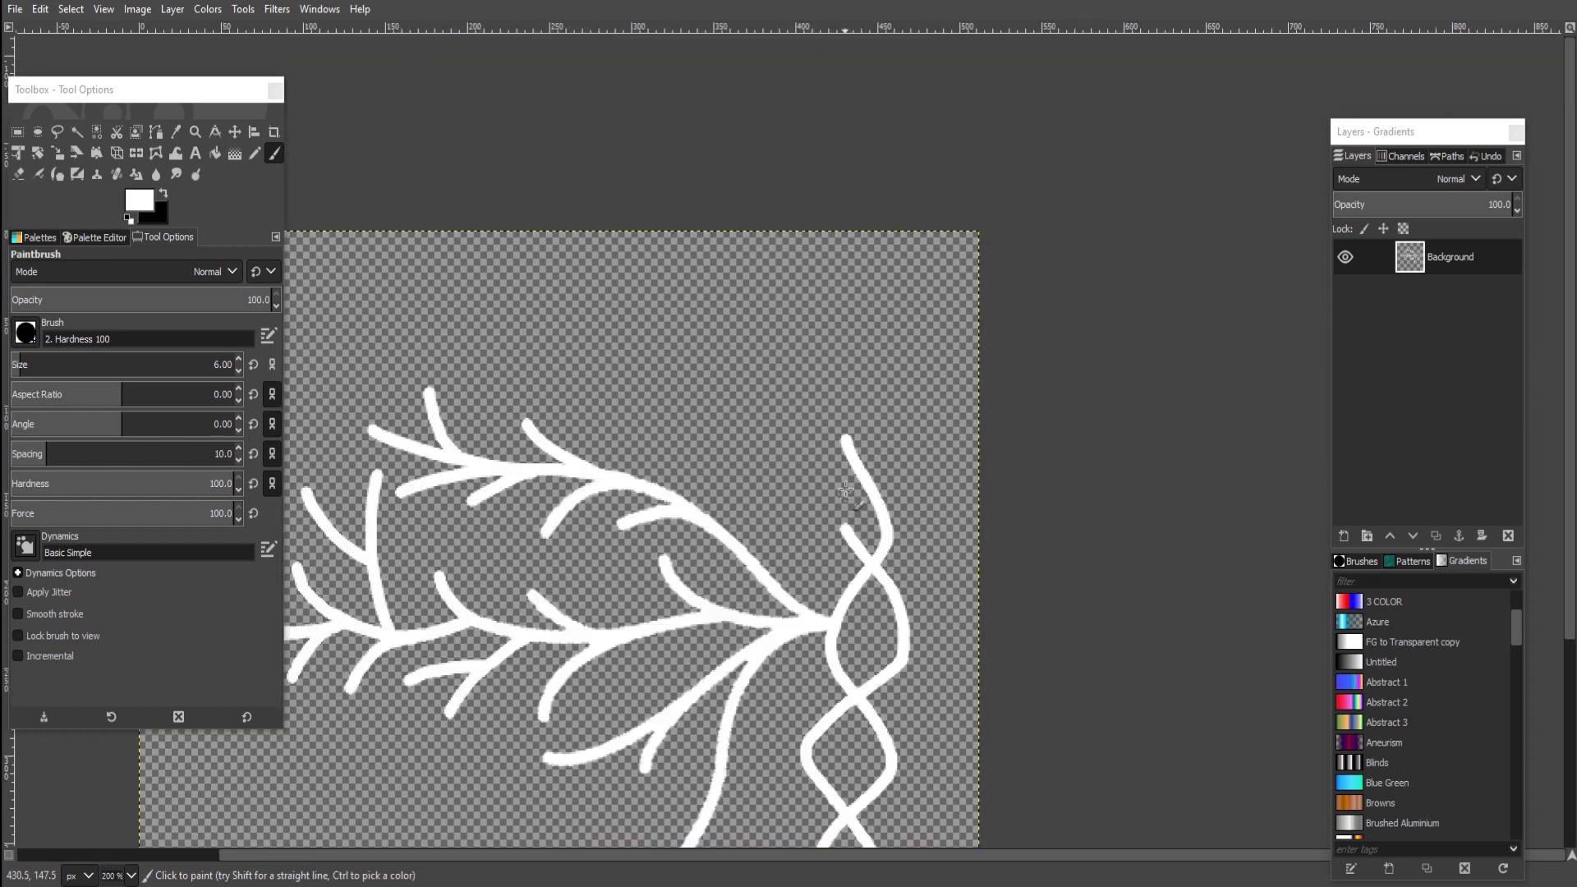
scroll(890, 535, down, 3)
ctrl+scroll(808, 565, up, 2)
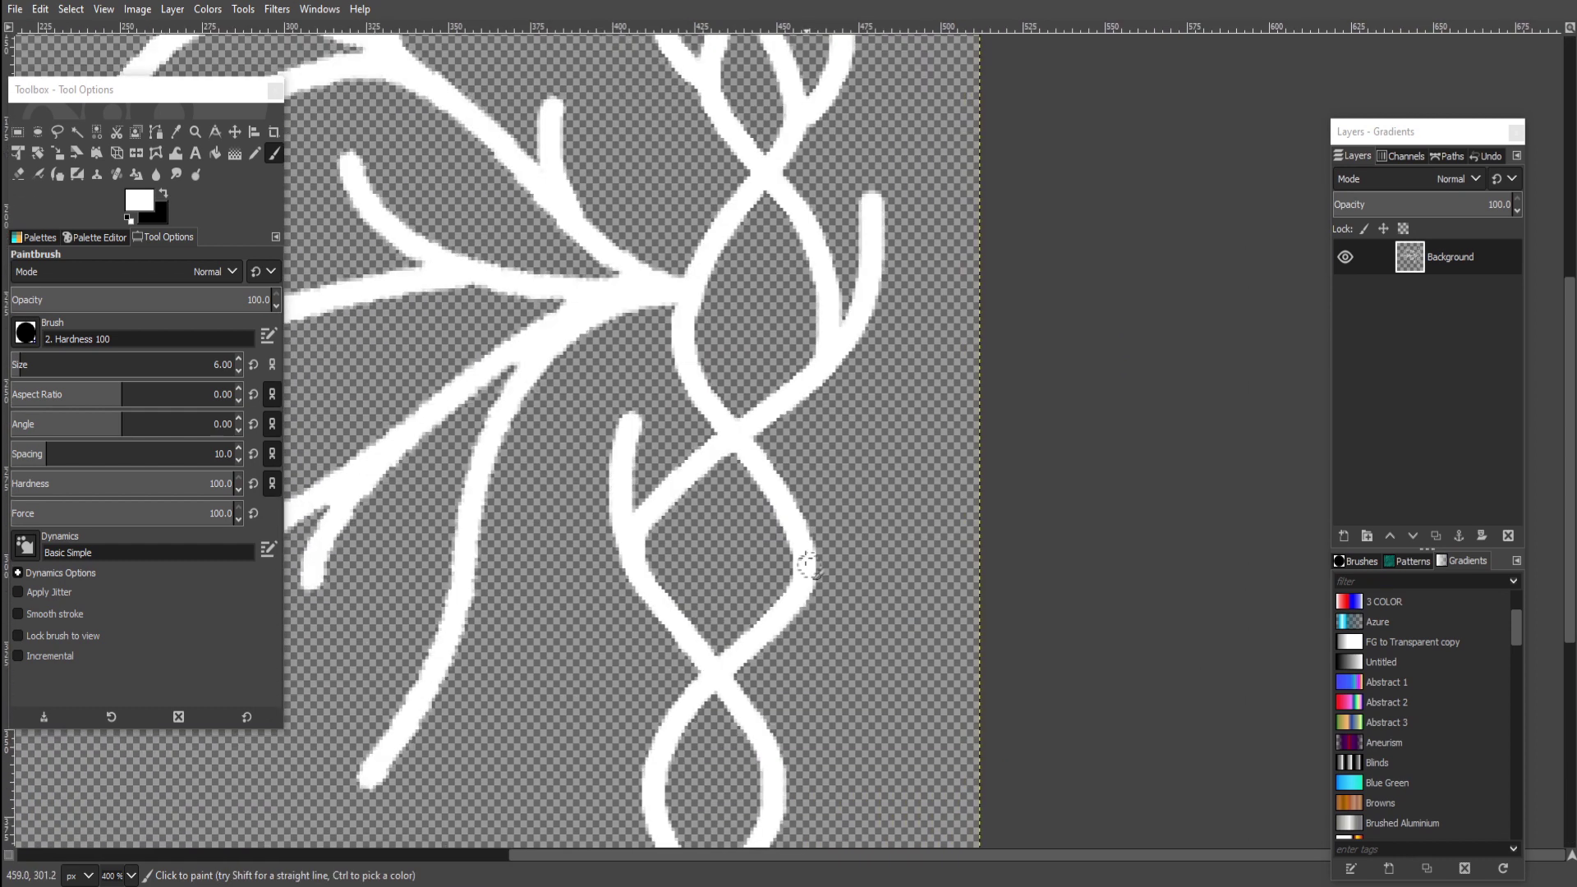
scroll(709, 674, up, 5)
scroll(739, 624, left, 10)
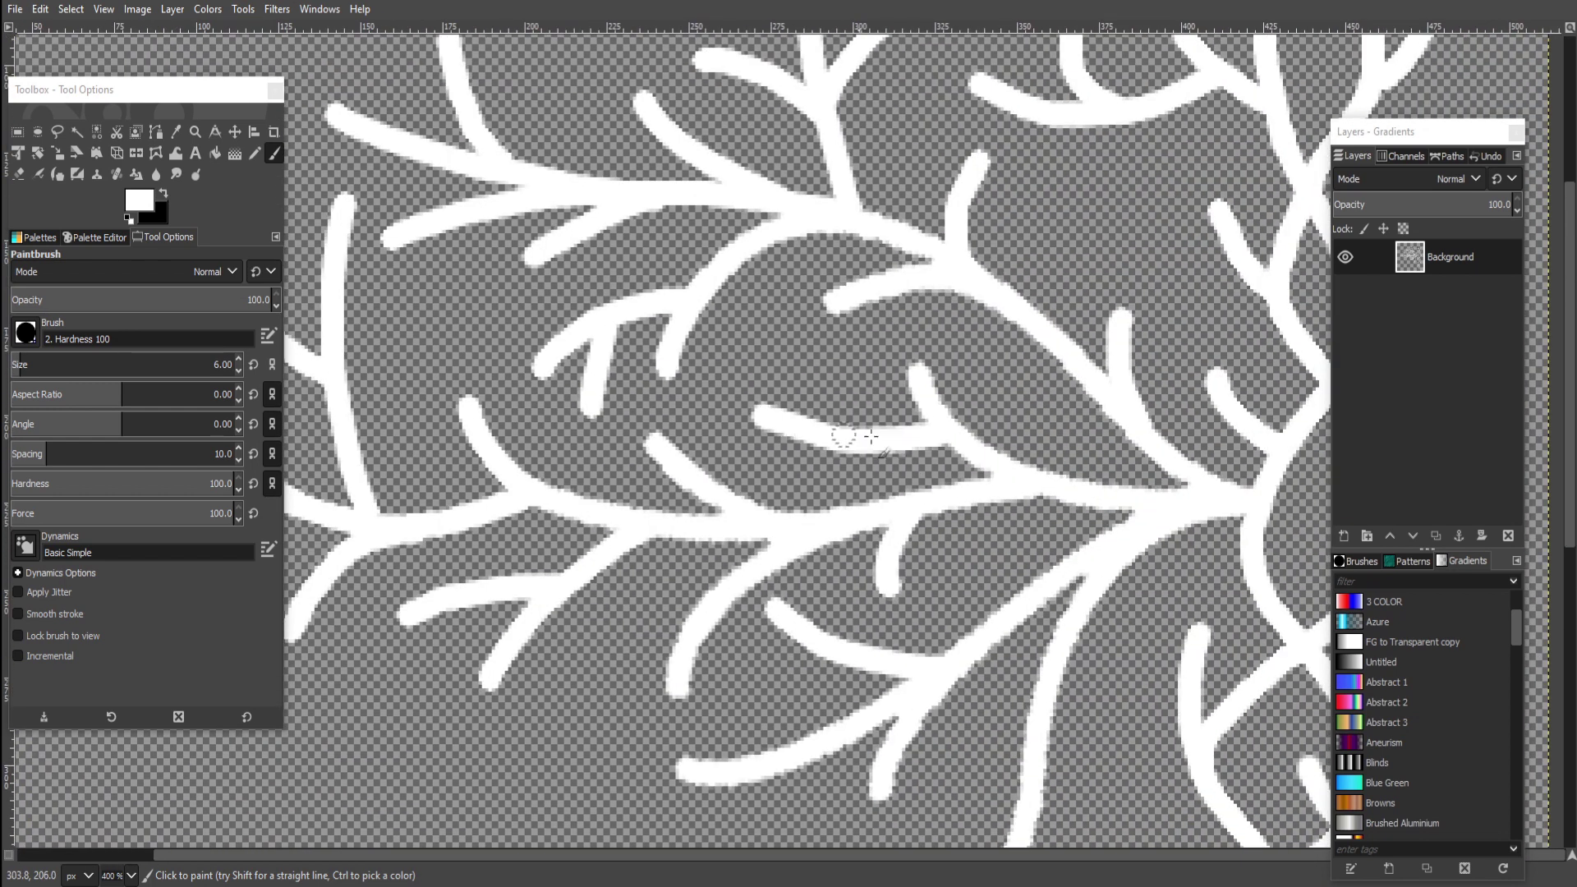
ctrl+scroll(871, 437, down, 3)
- Undo the two large white dabs, erase stray marks, and select one white branch
key(r)
drag(994, 573, 1093, 680)
ctrl+scroll(957, 768, up, 1)
key(p)
ctrl+scroll(958, 768, up, 2)
scroll(624, 460, down, 6)
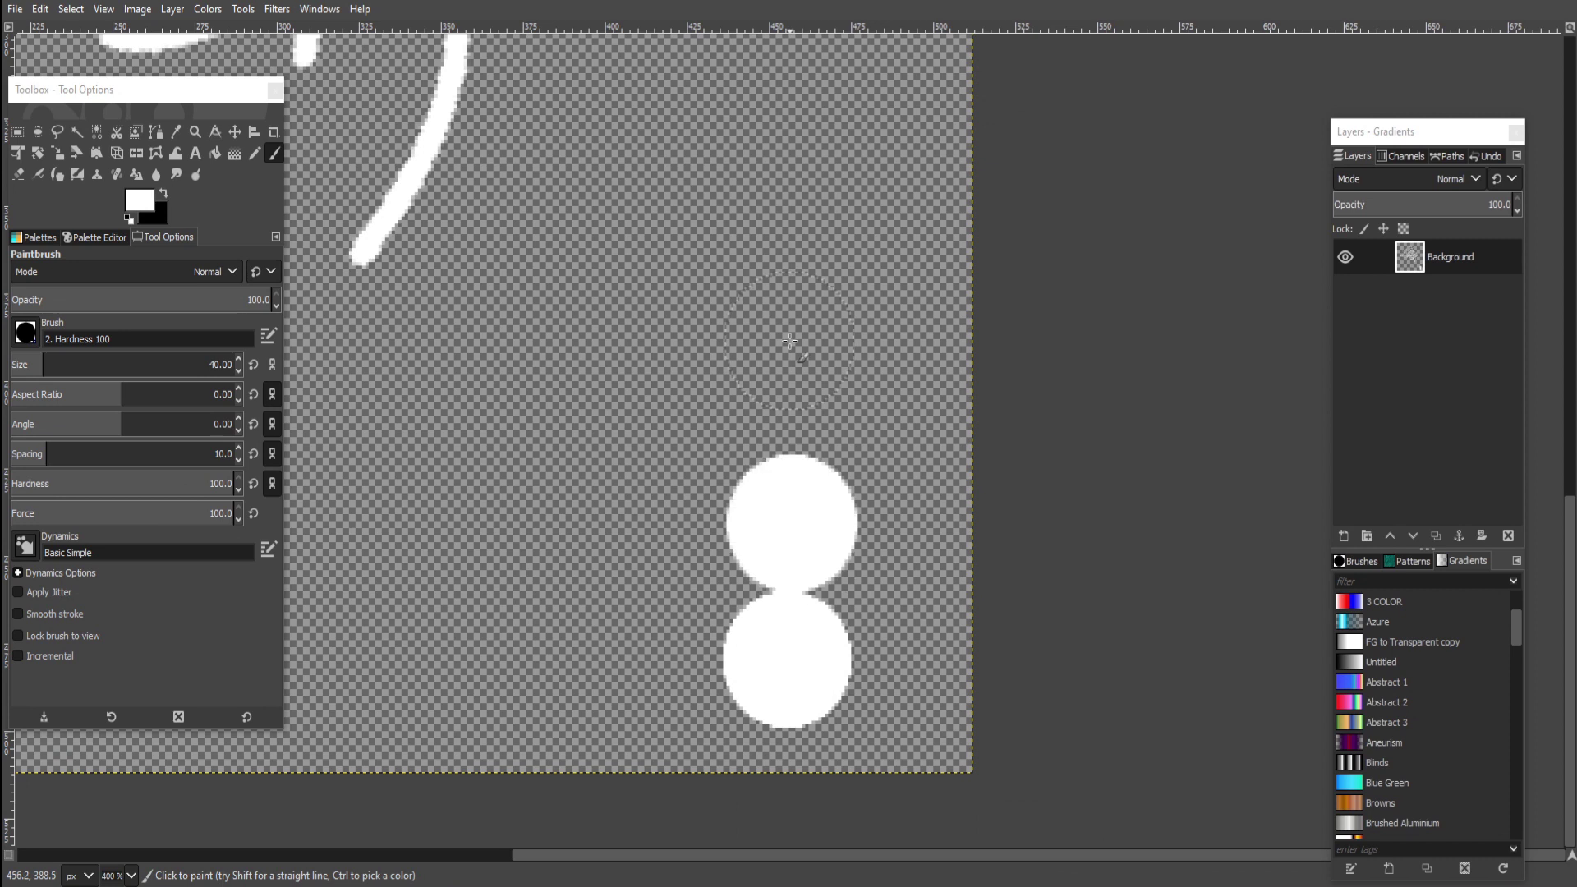
key(ctrl+z)
key(ctrl+z)
scroll(754, 553, down, 2)
key(shift+e)
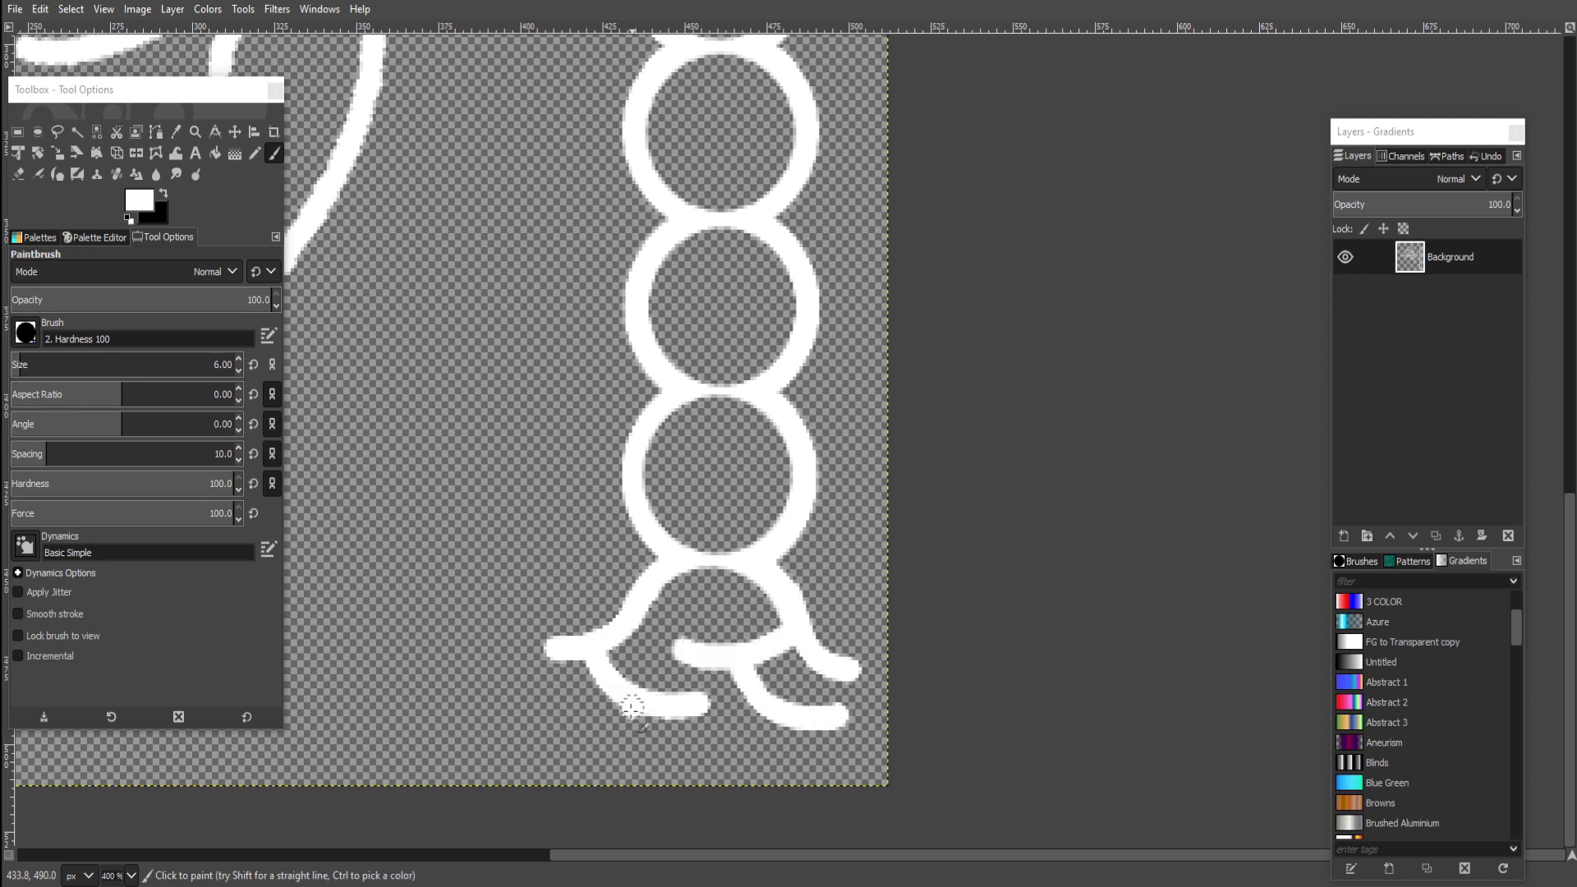
ctrl+scroll(632, 707, down, 3)
click(70, 9)
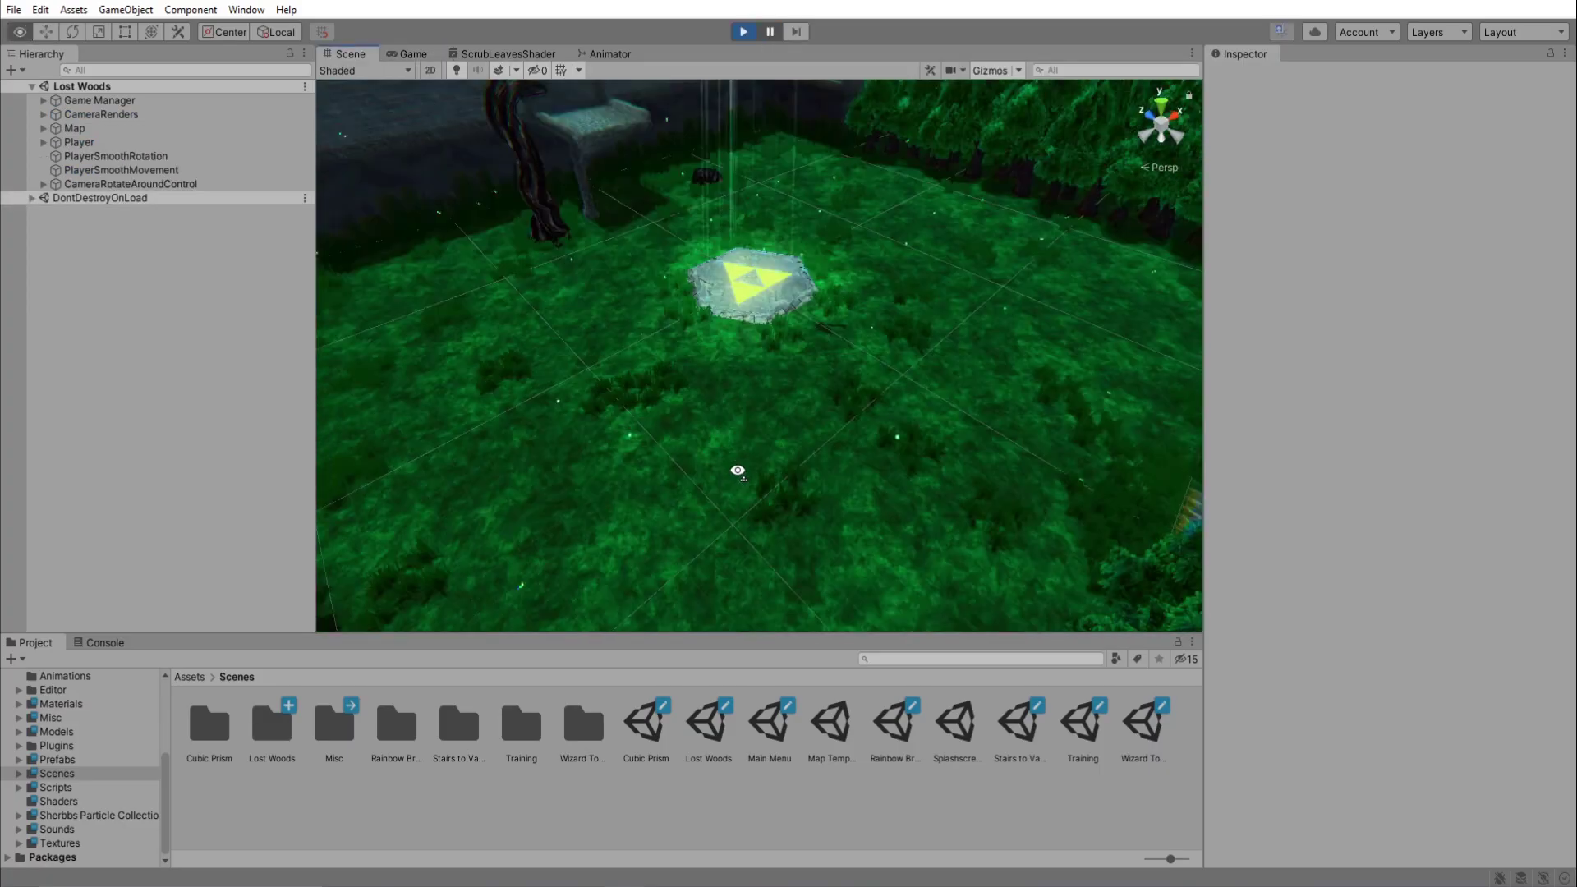
alt+drag(738, 471, 655, 362)
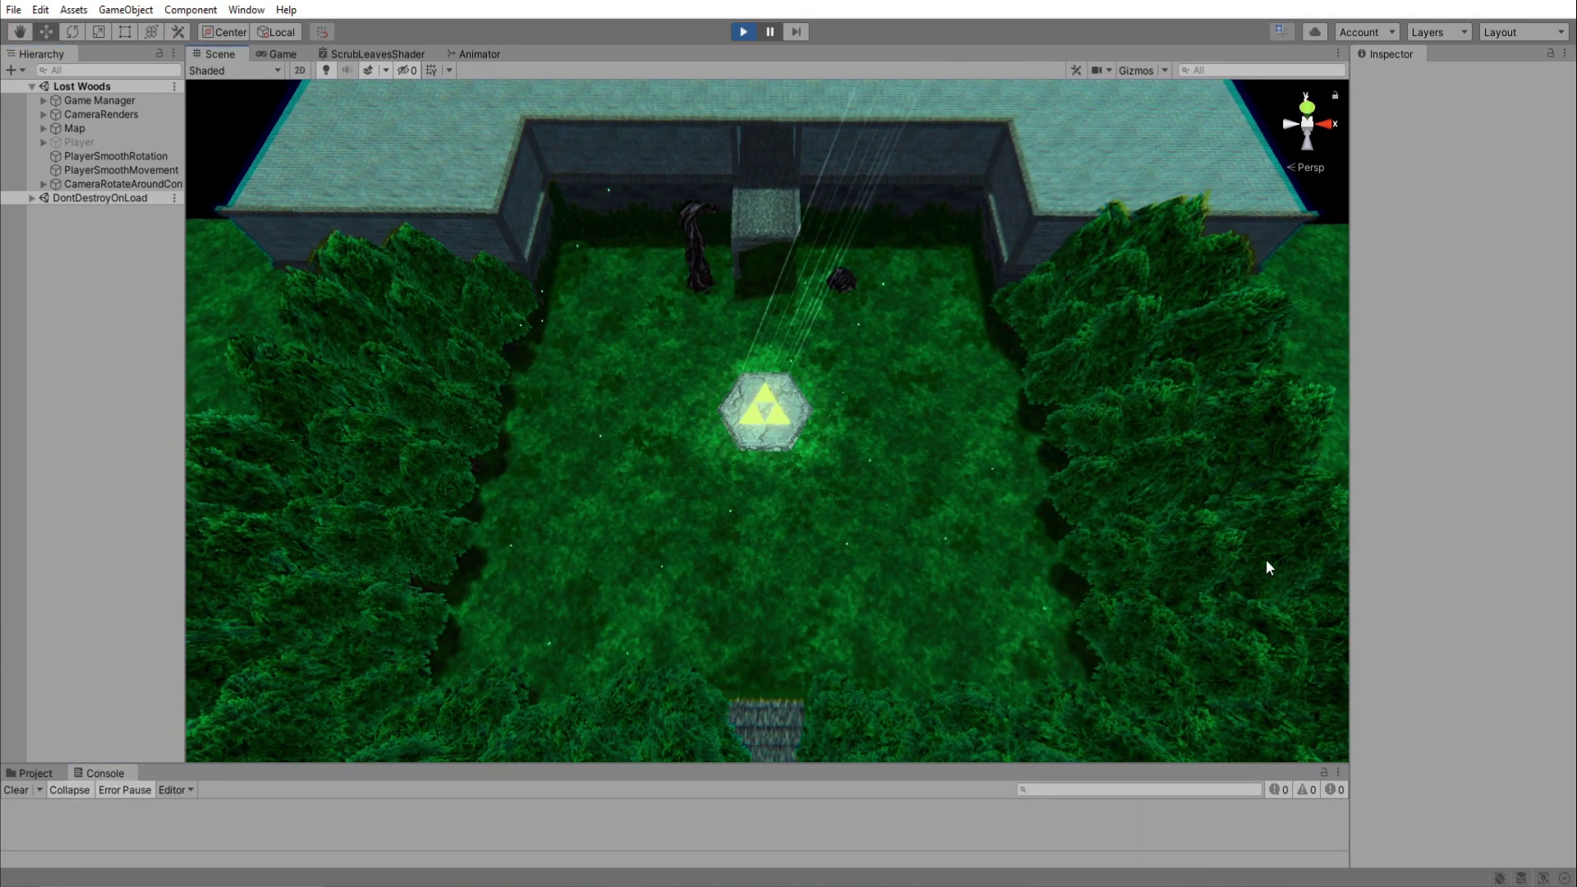
- Orbit the Scene view to look down on the Lost Woods clearing and triforce tile
mouse_move(1268, 564)
alt+mouse_down()
mouse_move(816, 594)
mouse_move(1271, 574)
alt+mouse_up()
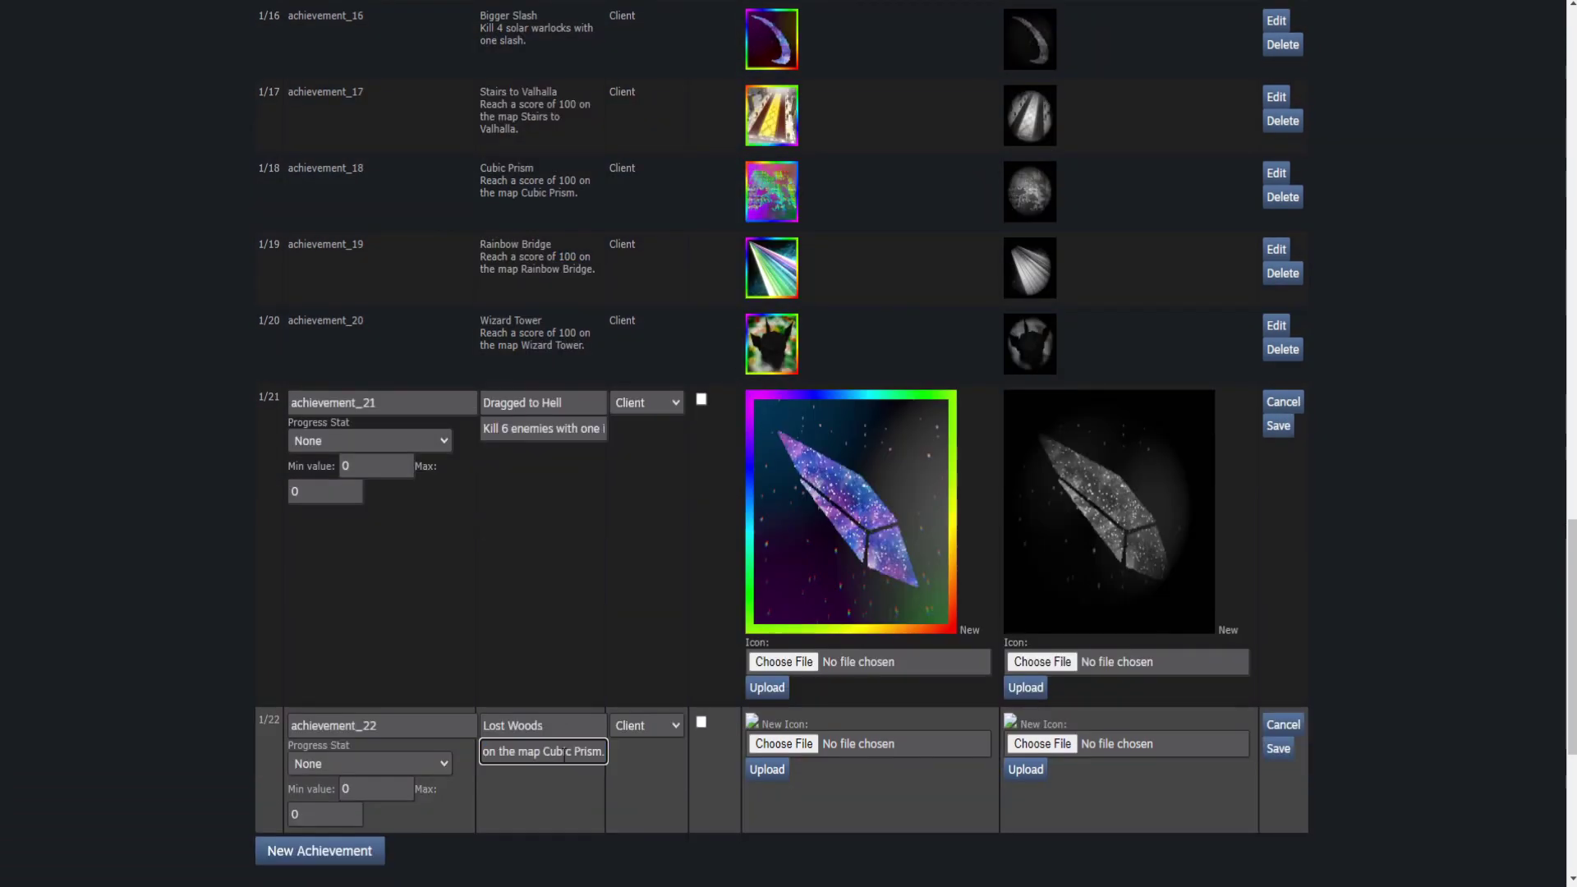
- Scroll the Steamworks achievements list down to the Dragged to Hell and Lost Woods rows
scroll(653, 599, down, 1)
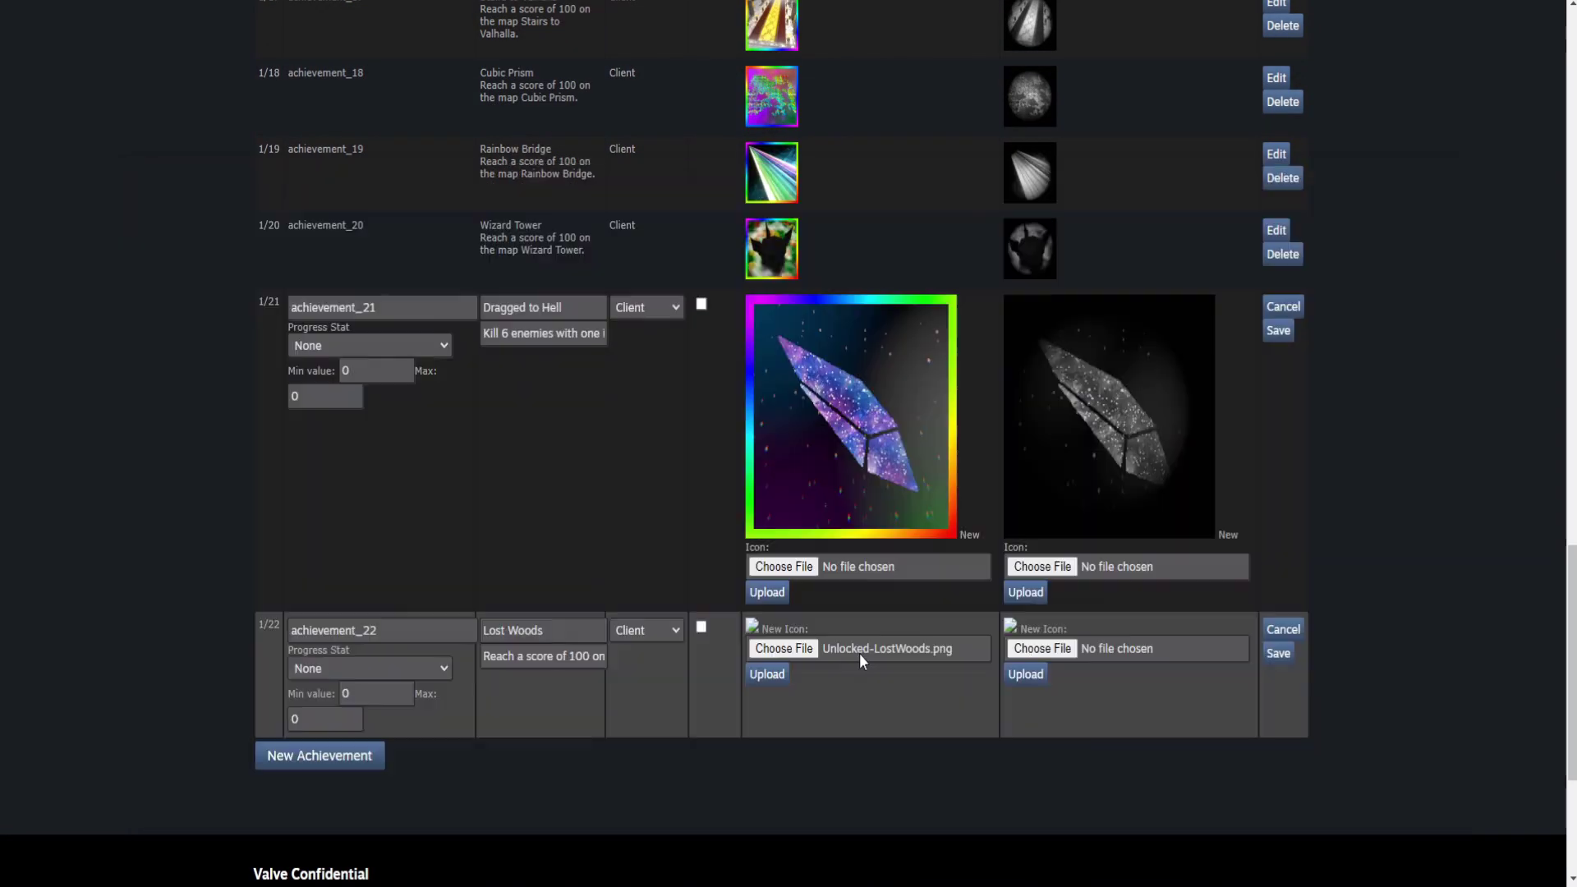
scroll(899, 571, down, 1)
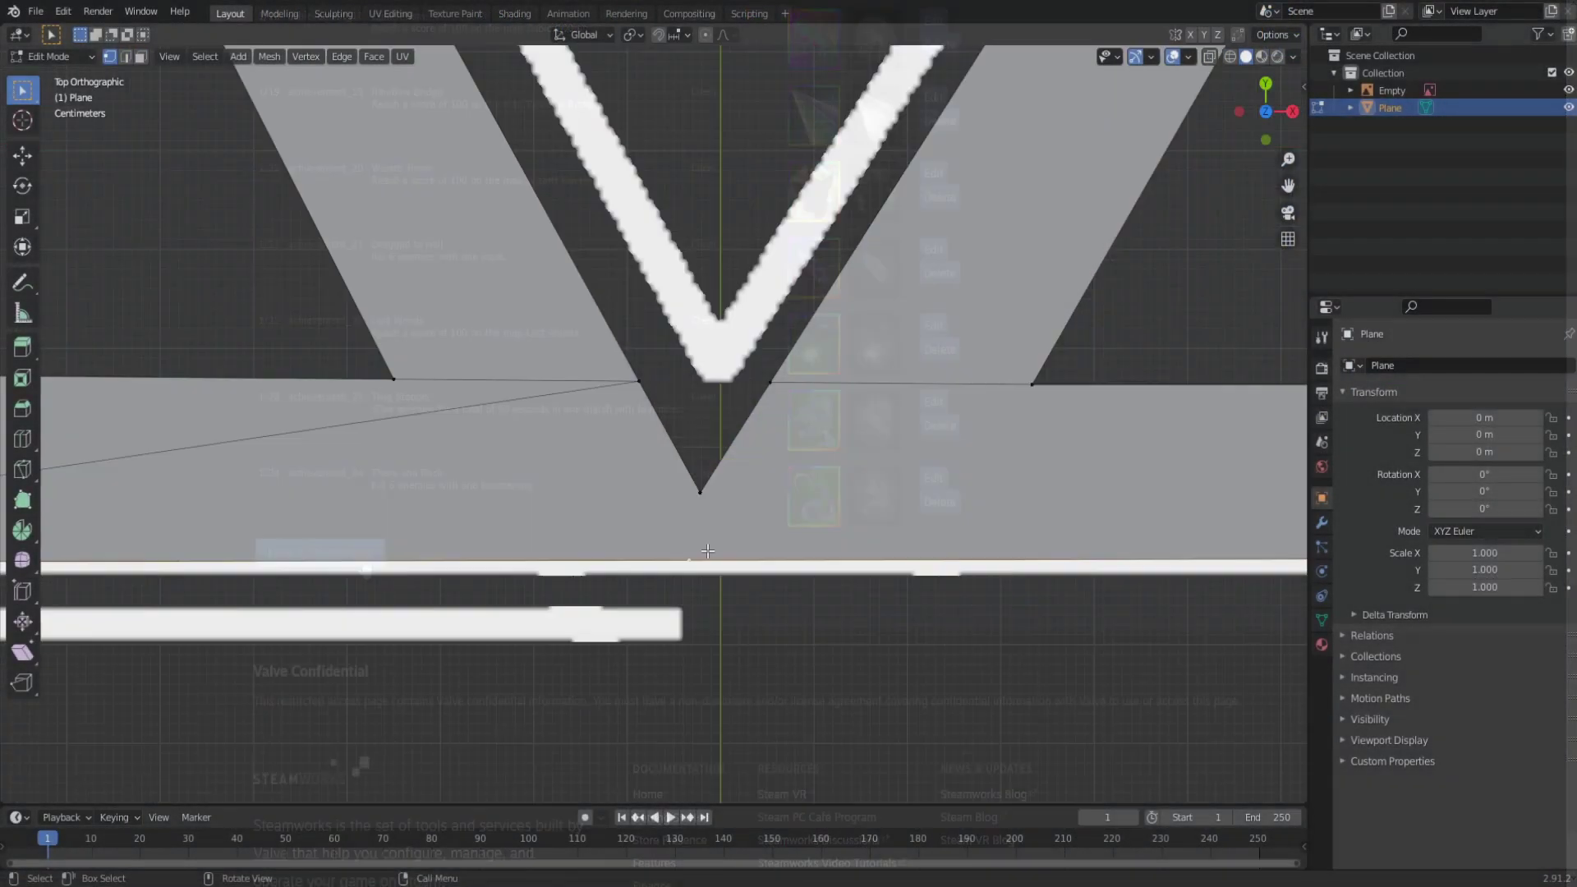
scroll(776, 506, down, 5)
scroll(776, 506, down, 3)
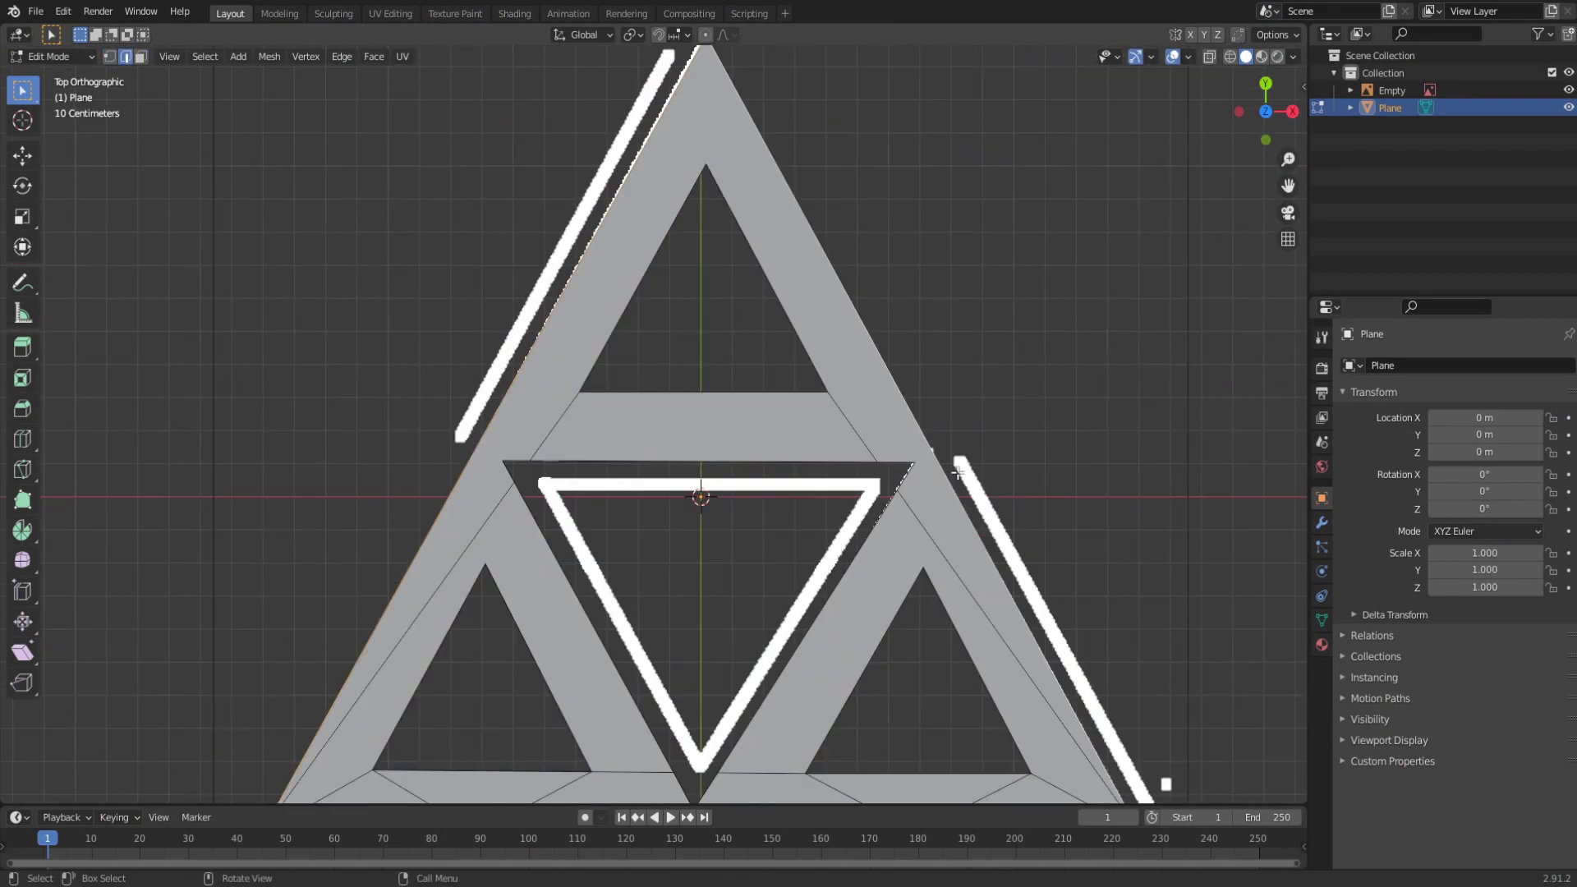
scroll(687, 342, up, 4)
- Merge the selected vertices of the triangle mesh
key(m)
click(686, 341)
scroll(984, 349, up, 2)
shift+middle_drag(983, 348, 1003, 215)
key(3)
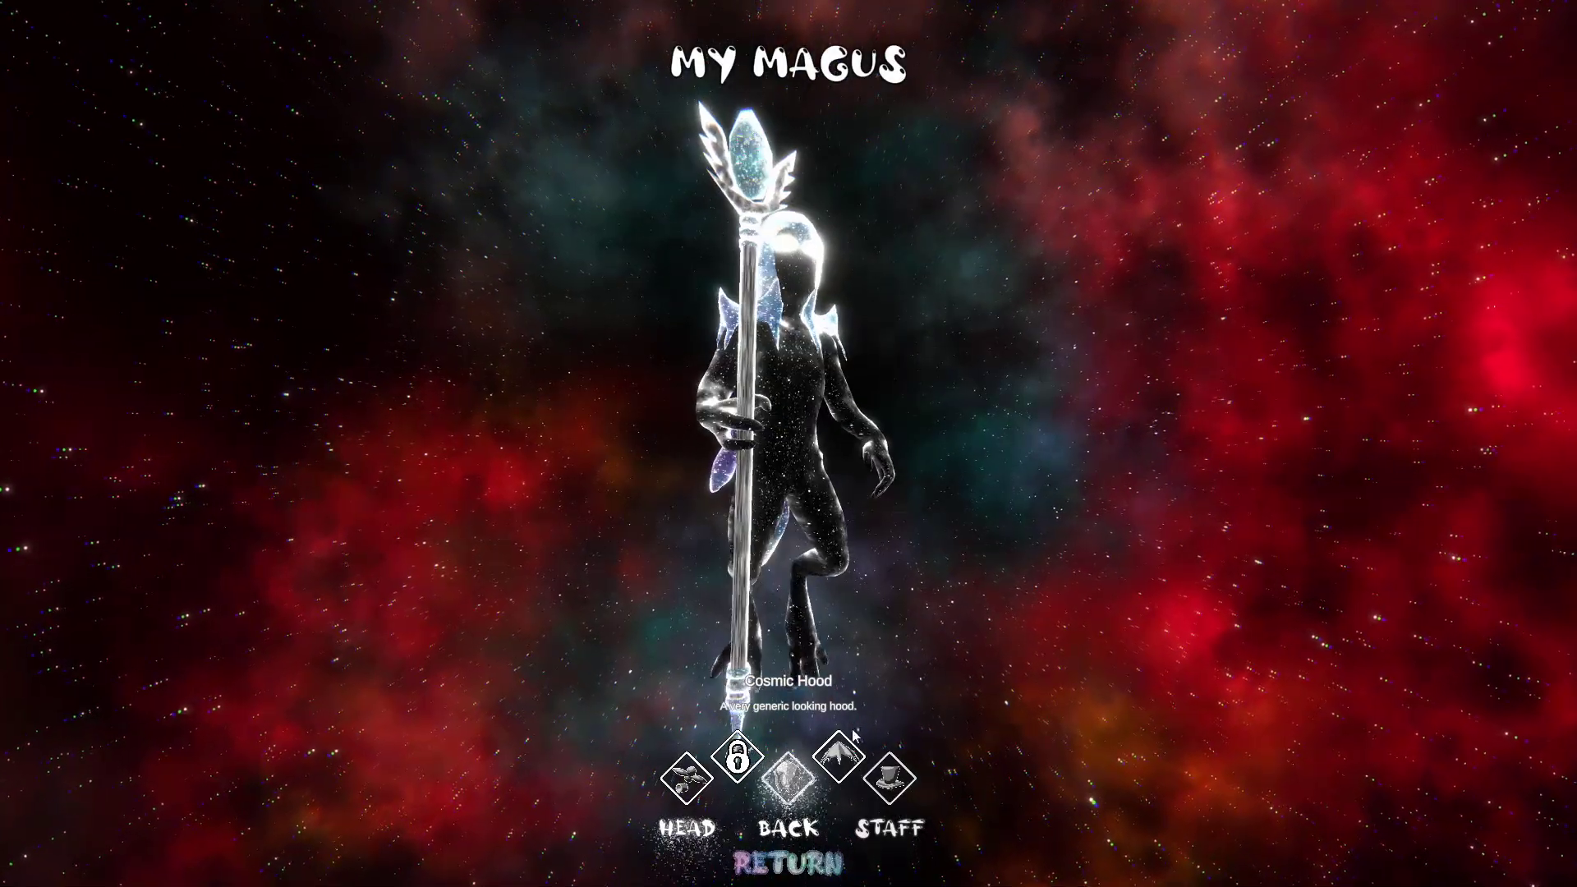
- Equip the Rainbow Hat, then Hat of the Mad, then the Dekucopter on the magus
click(841, 756)
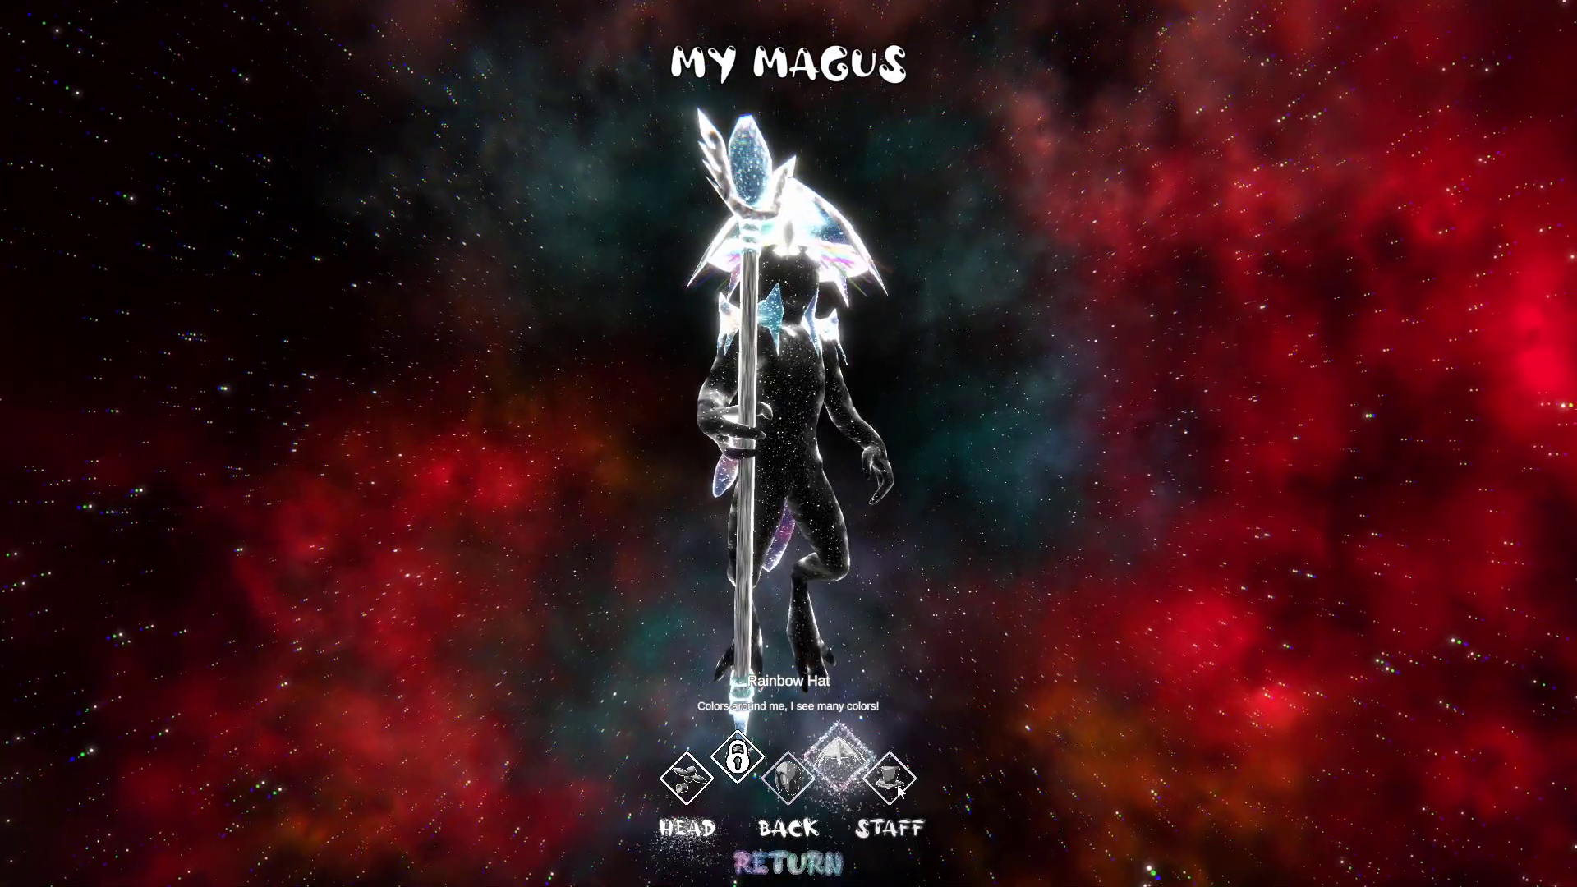
click(903, 782)
click(687, 778)
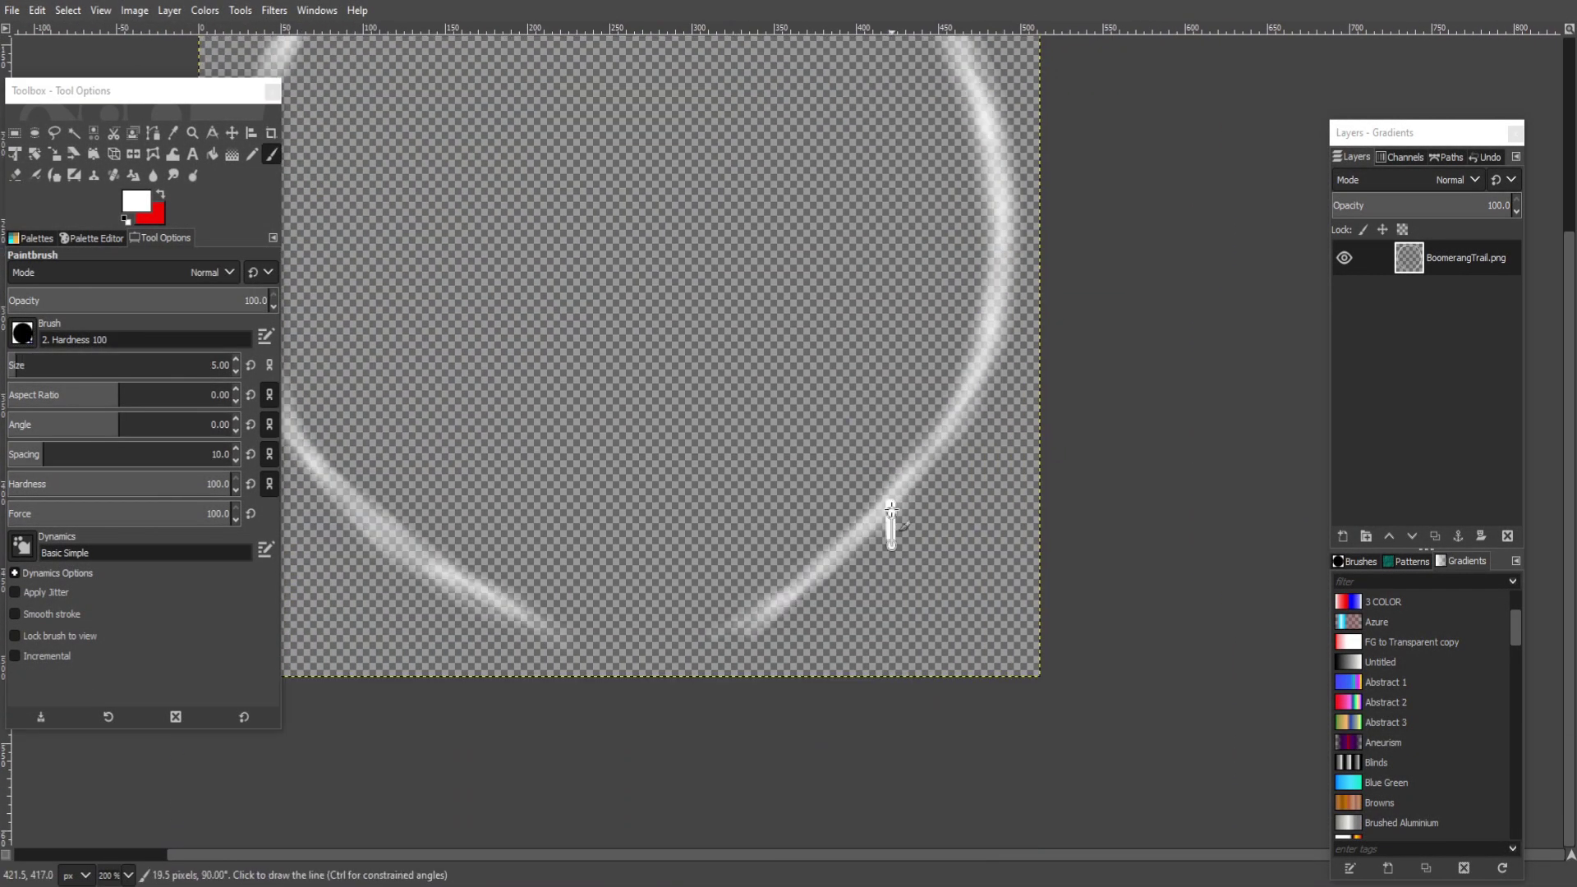
- Pan the view across the BoomerangTrail ring image
middle_drag(891, 509, 924, 583)
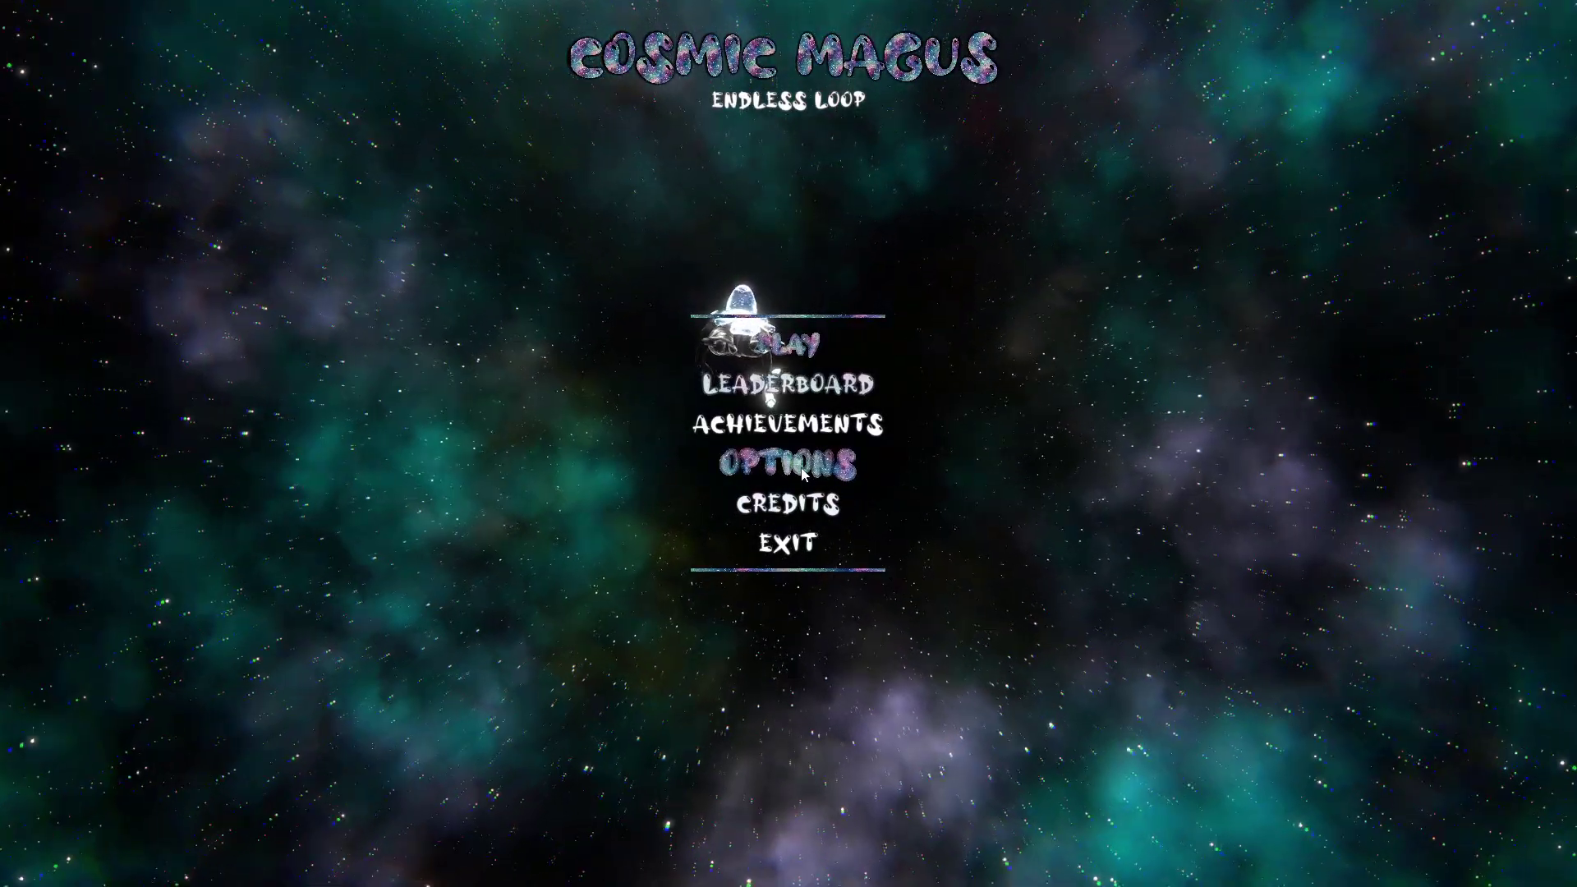
- In the game options, set Texture Quality to High
click(801, 466)
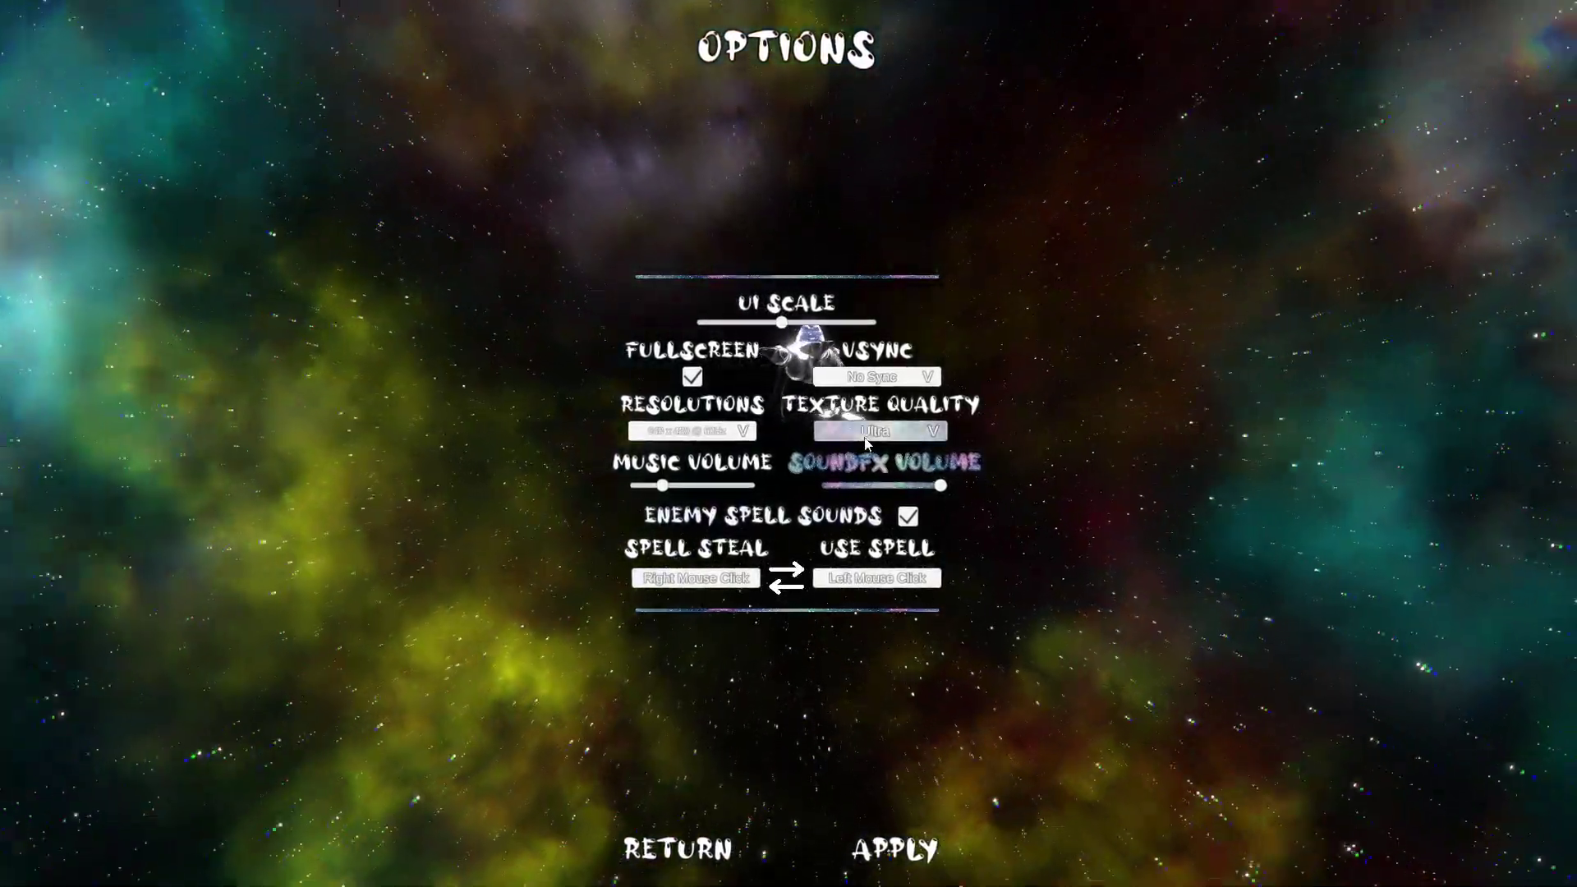
click(877, 430)
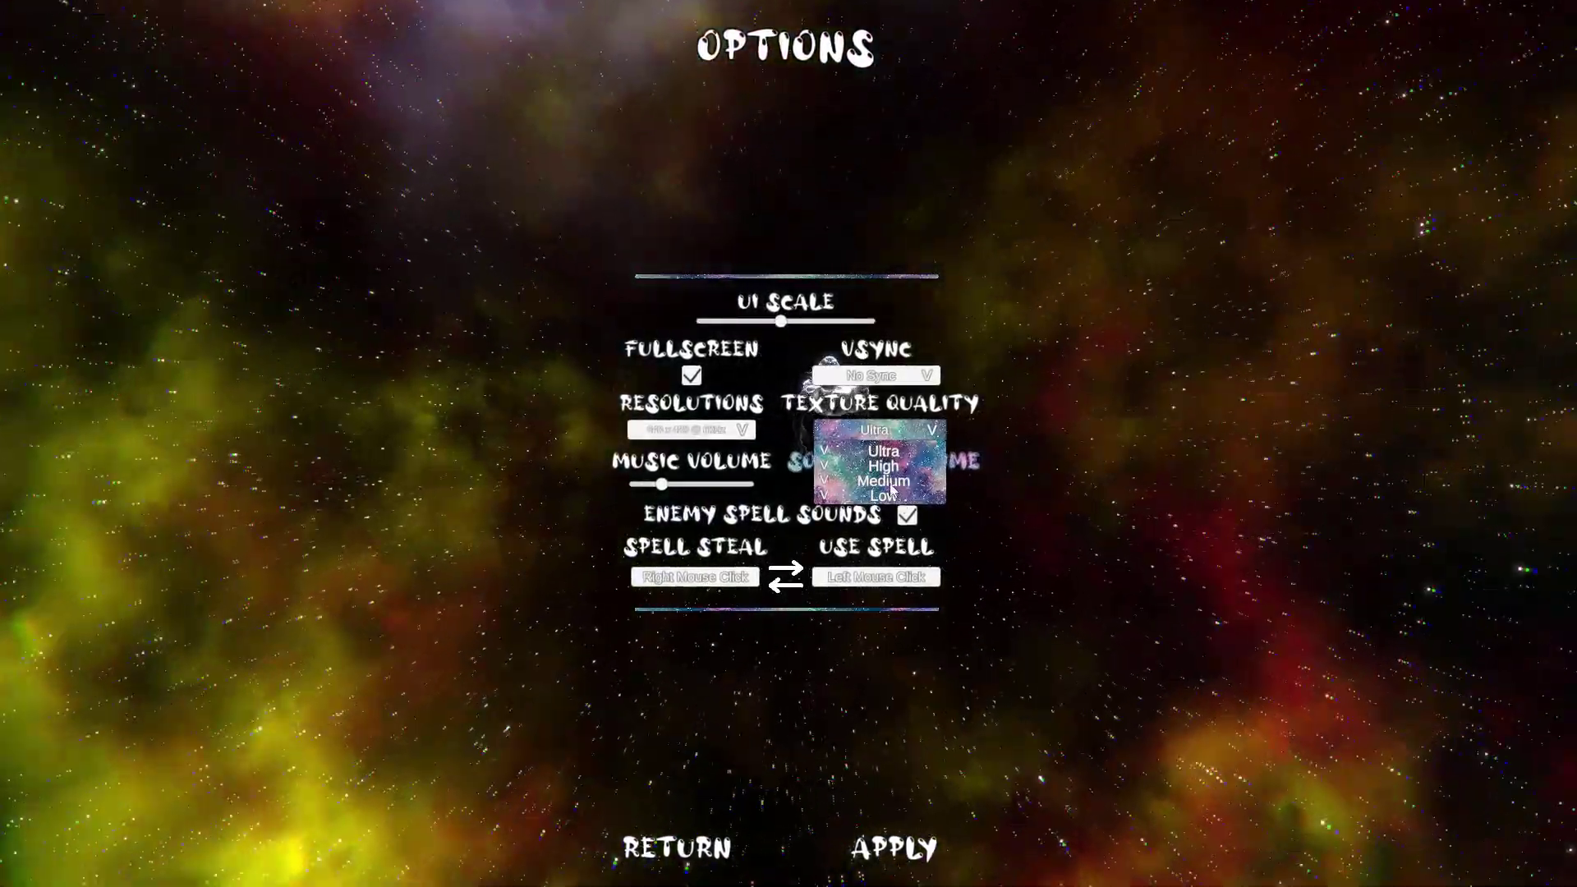
click(883, 480)
click(877, 430)
click(883, 466)
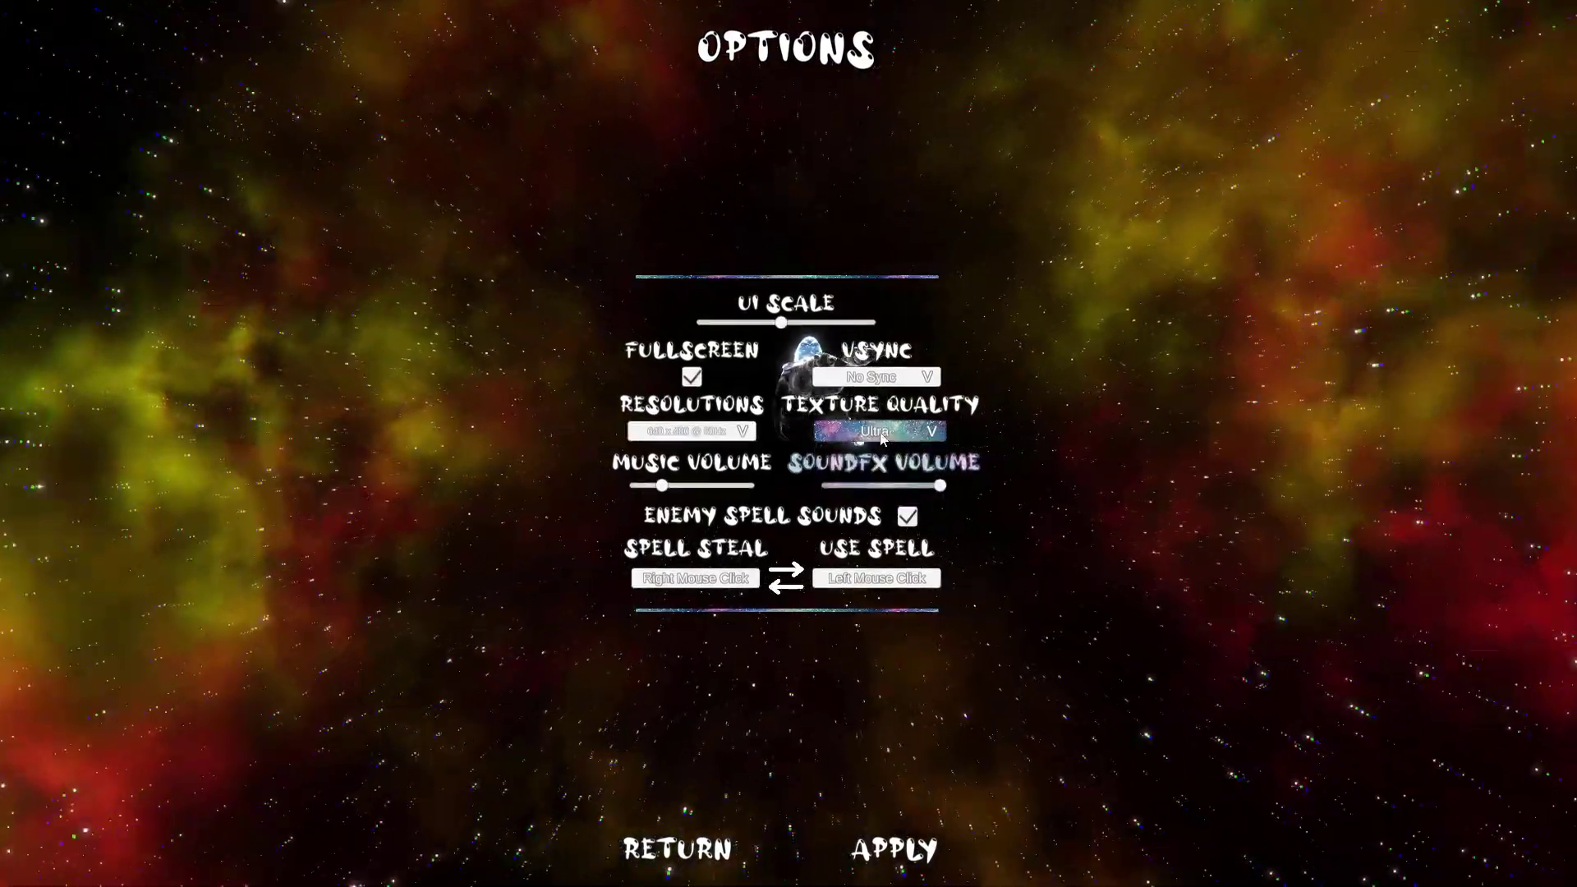
click(877, 430)
click(884, 495)
click(878, 431)
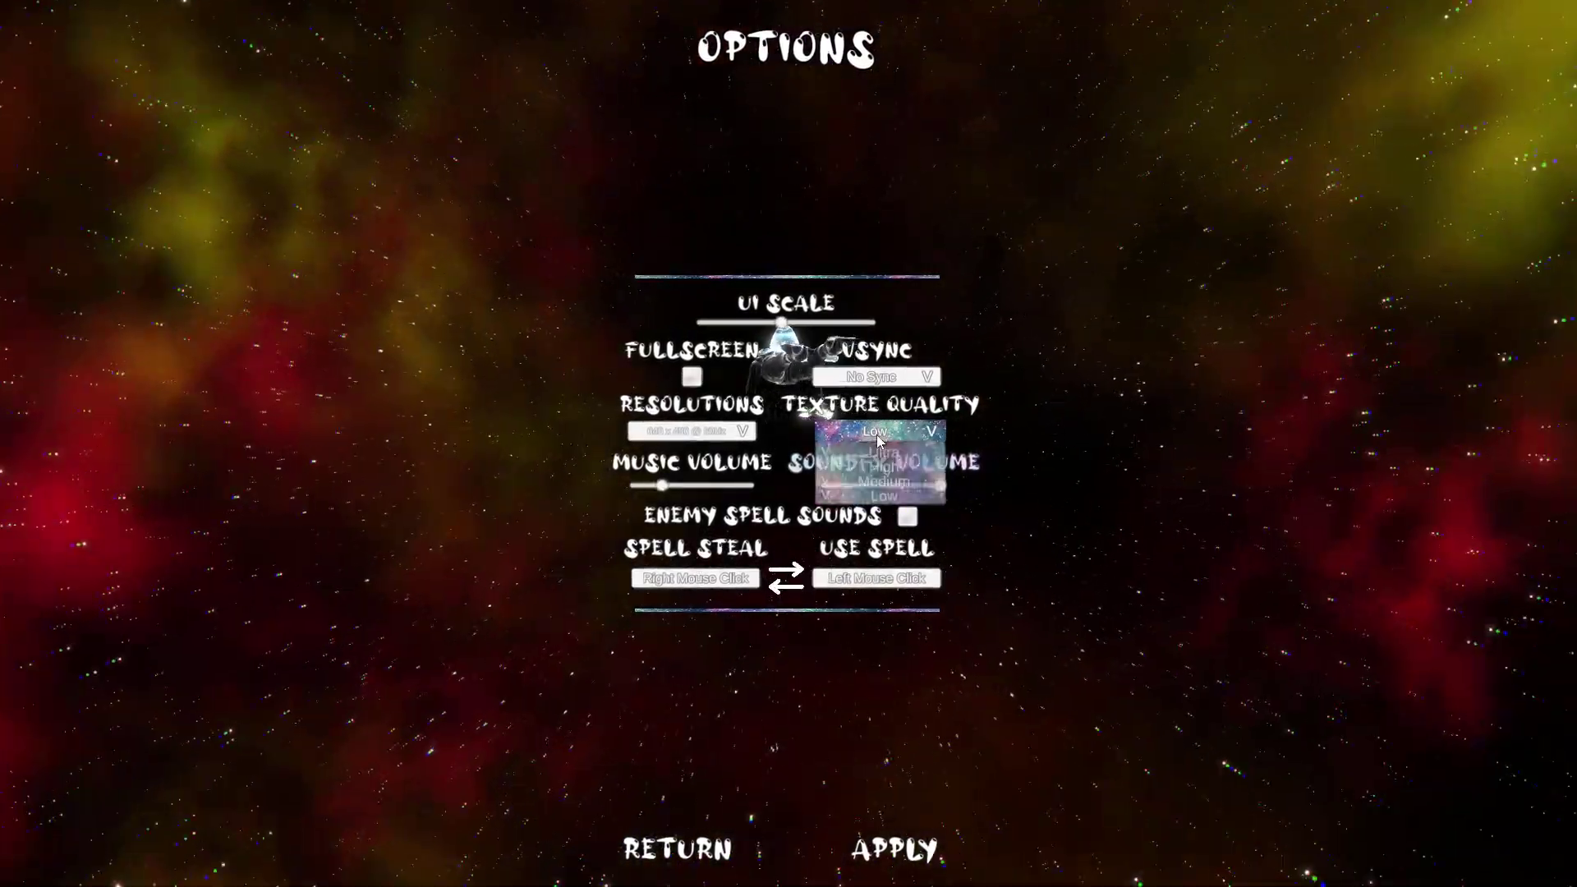
click(883, 465)
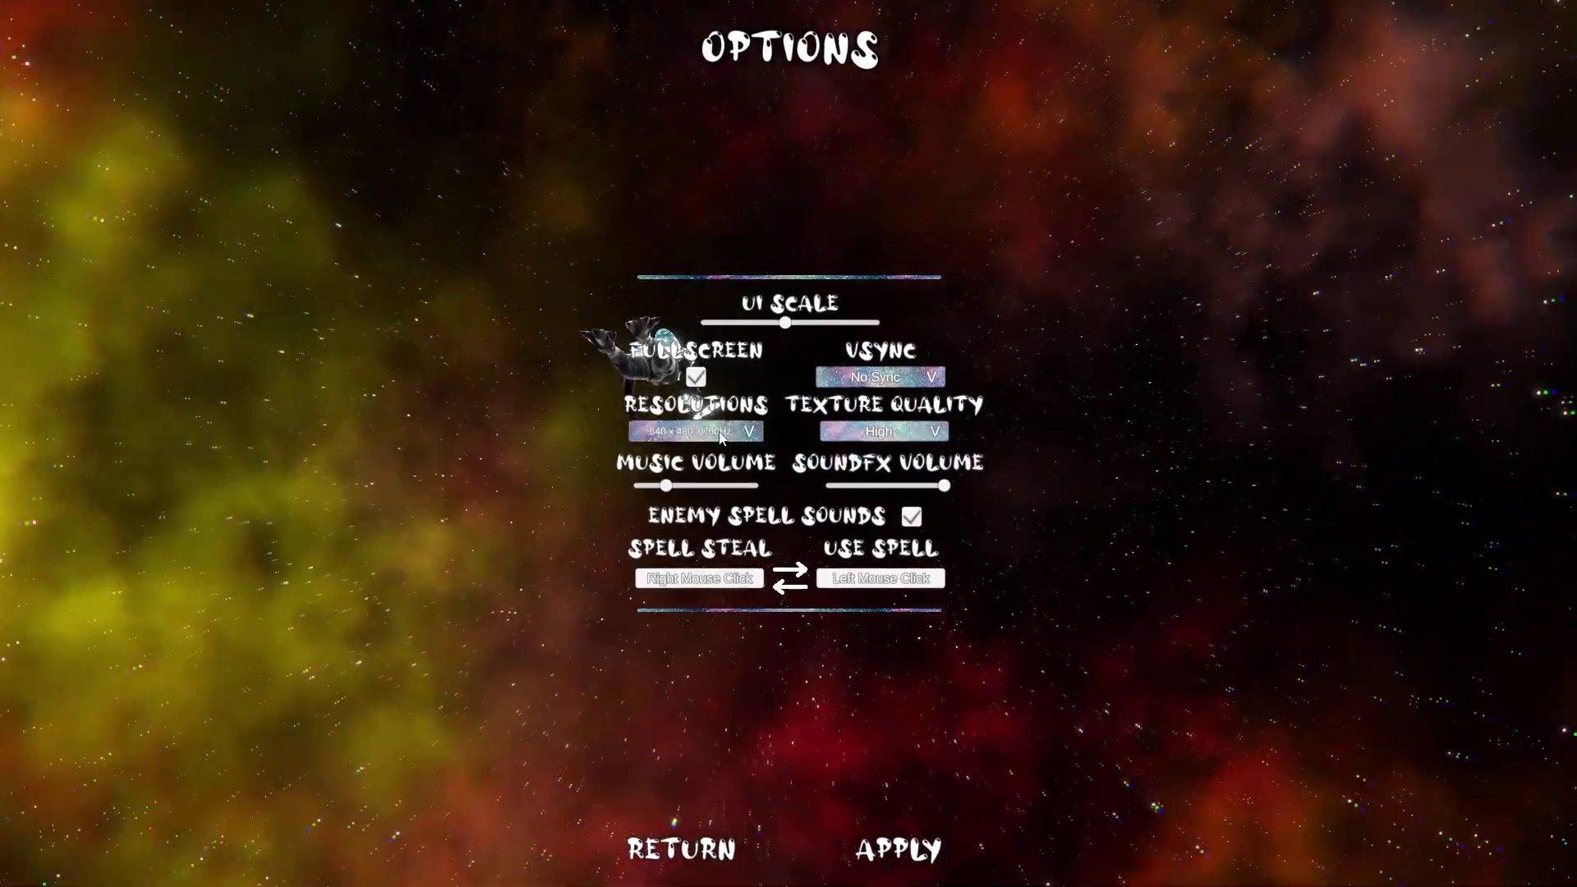
- Set the resolution to 1920 x 1080 @ 60Hz and apply the options
click(720, 434)
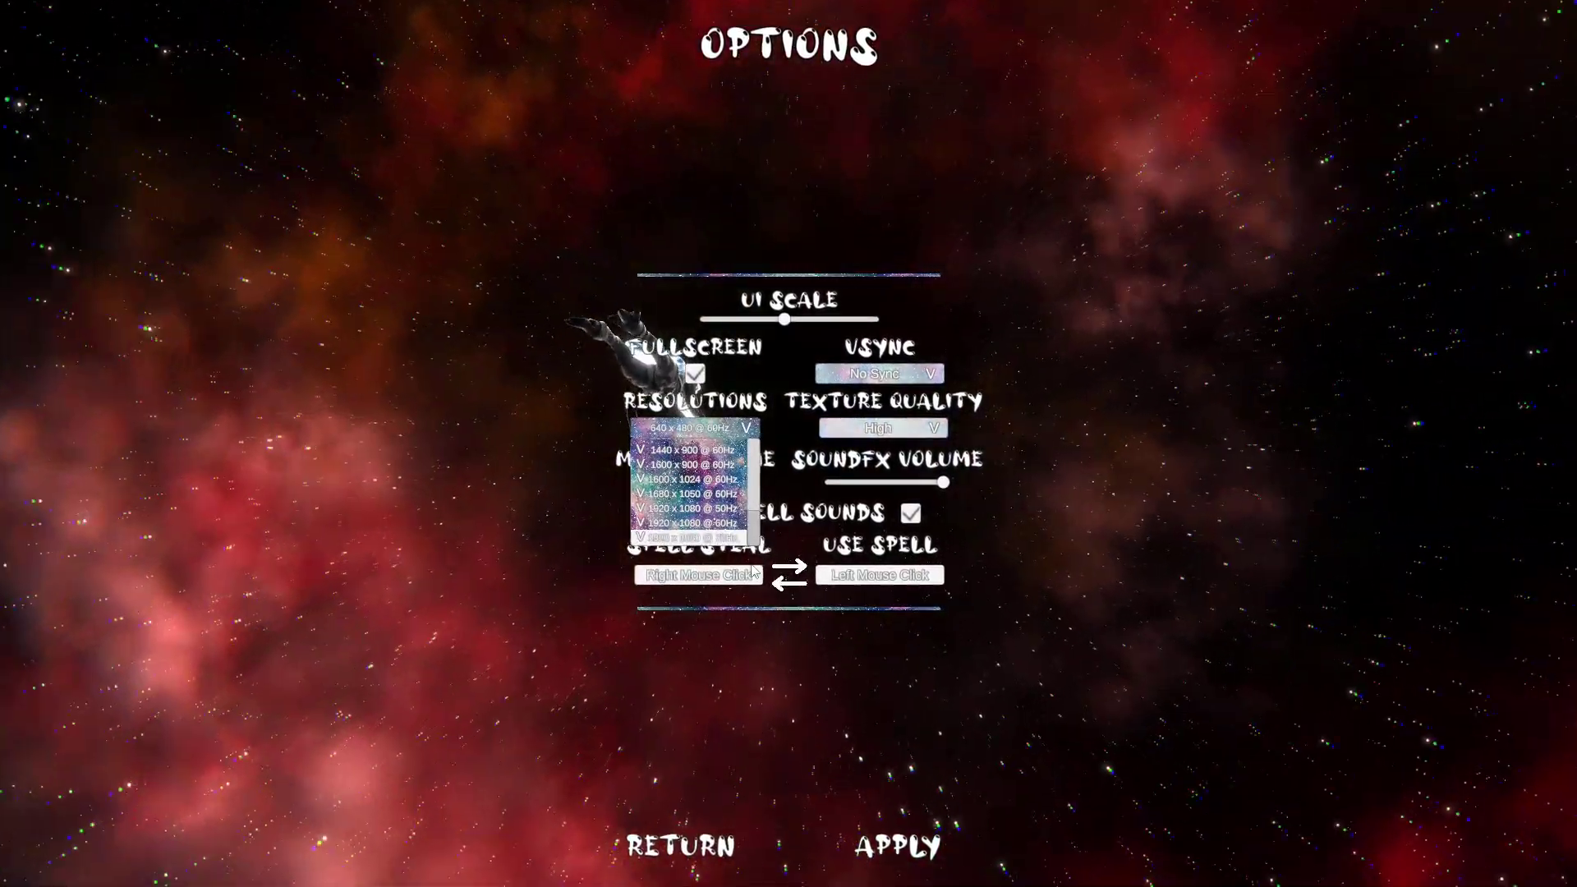
scroll(708, 549, down, 1)
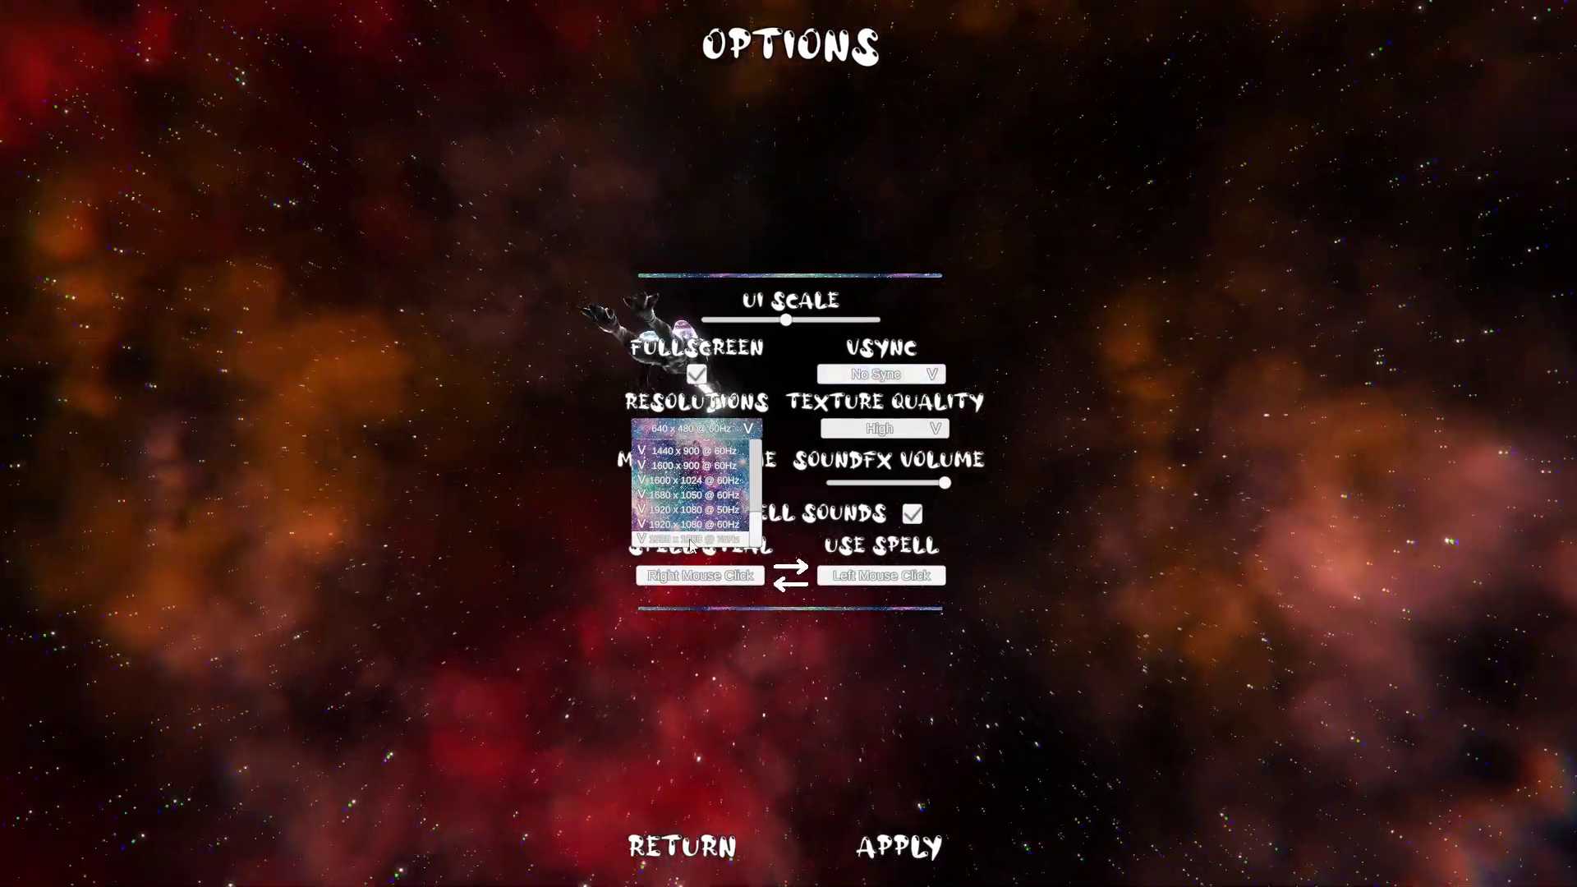
click(700, 538)
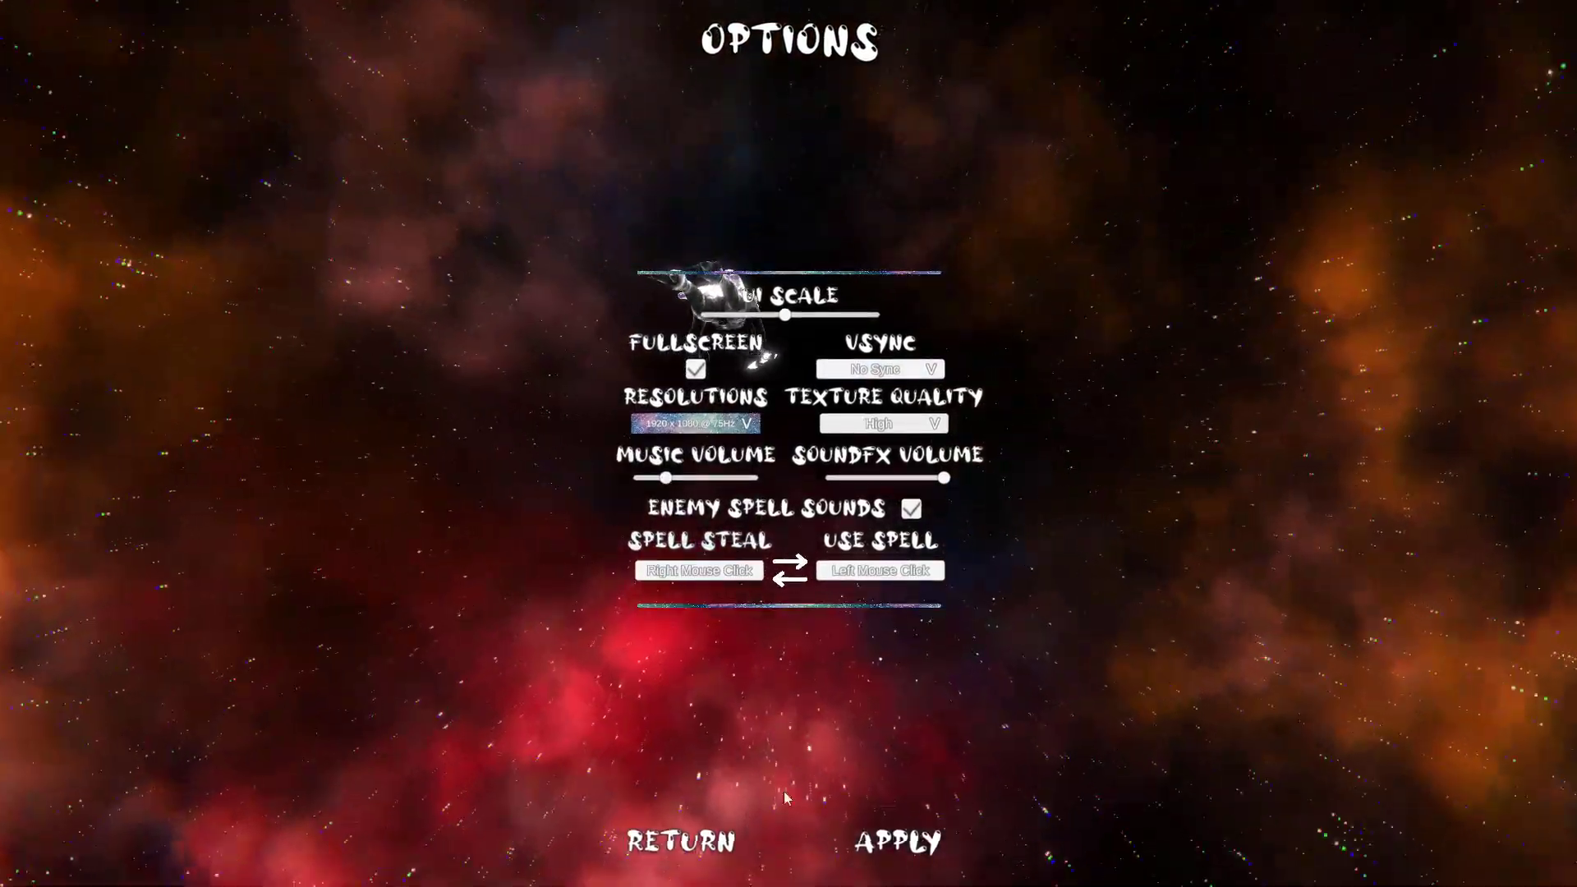
click(900, 846)
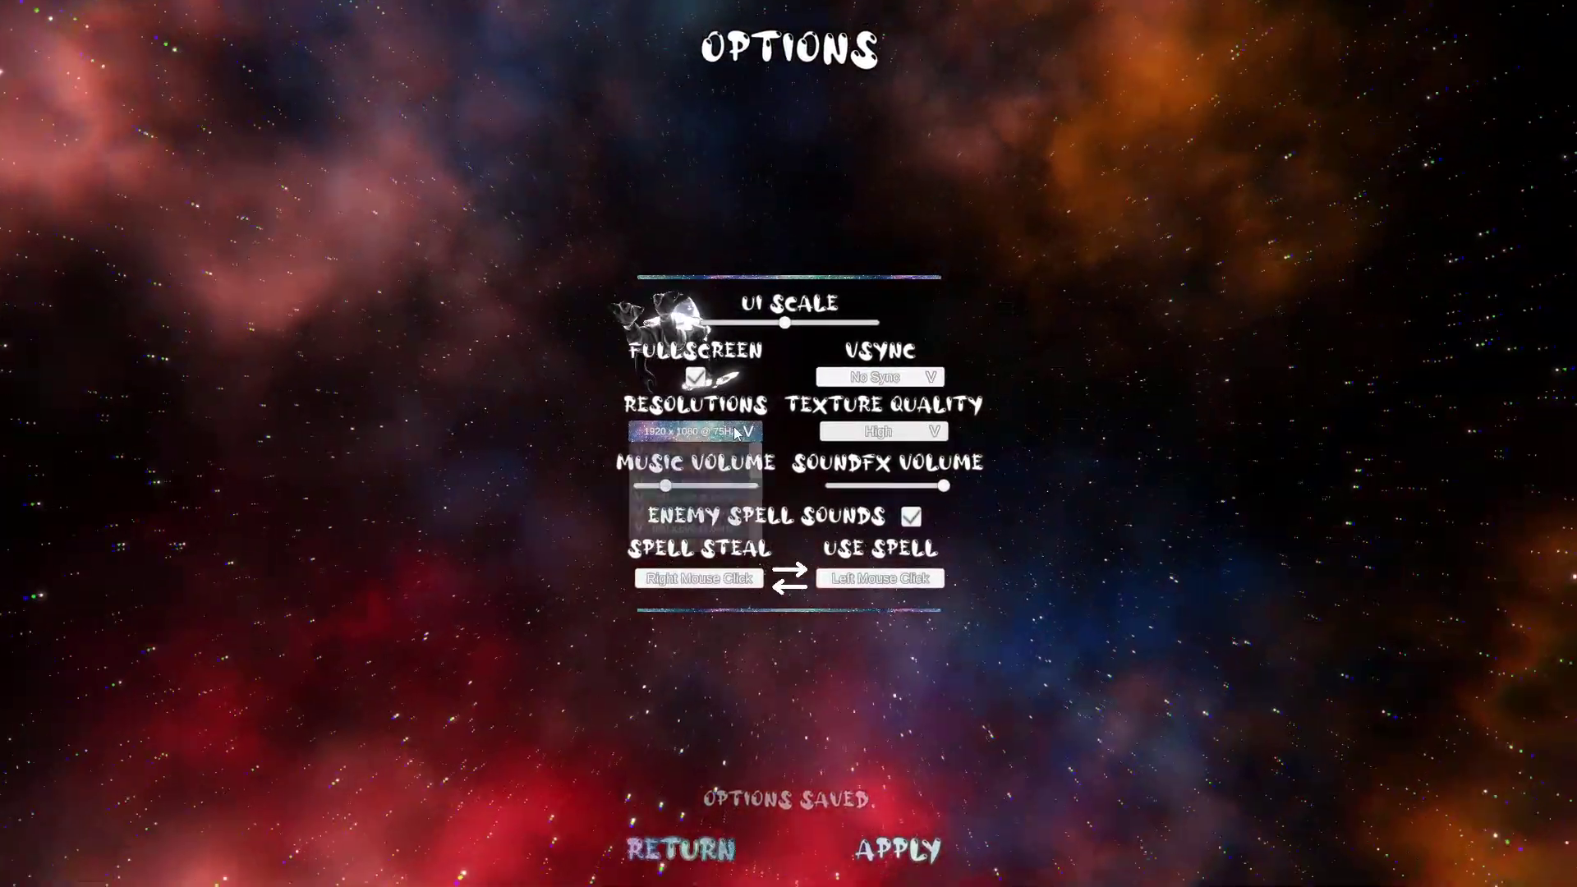
click(739, 430)
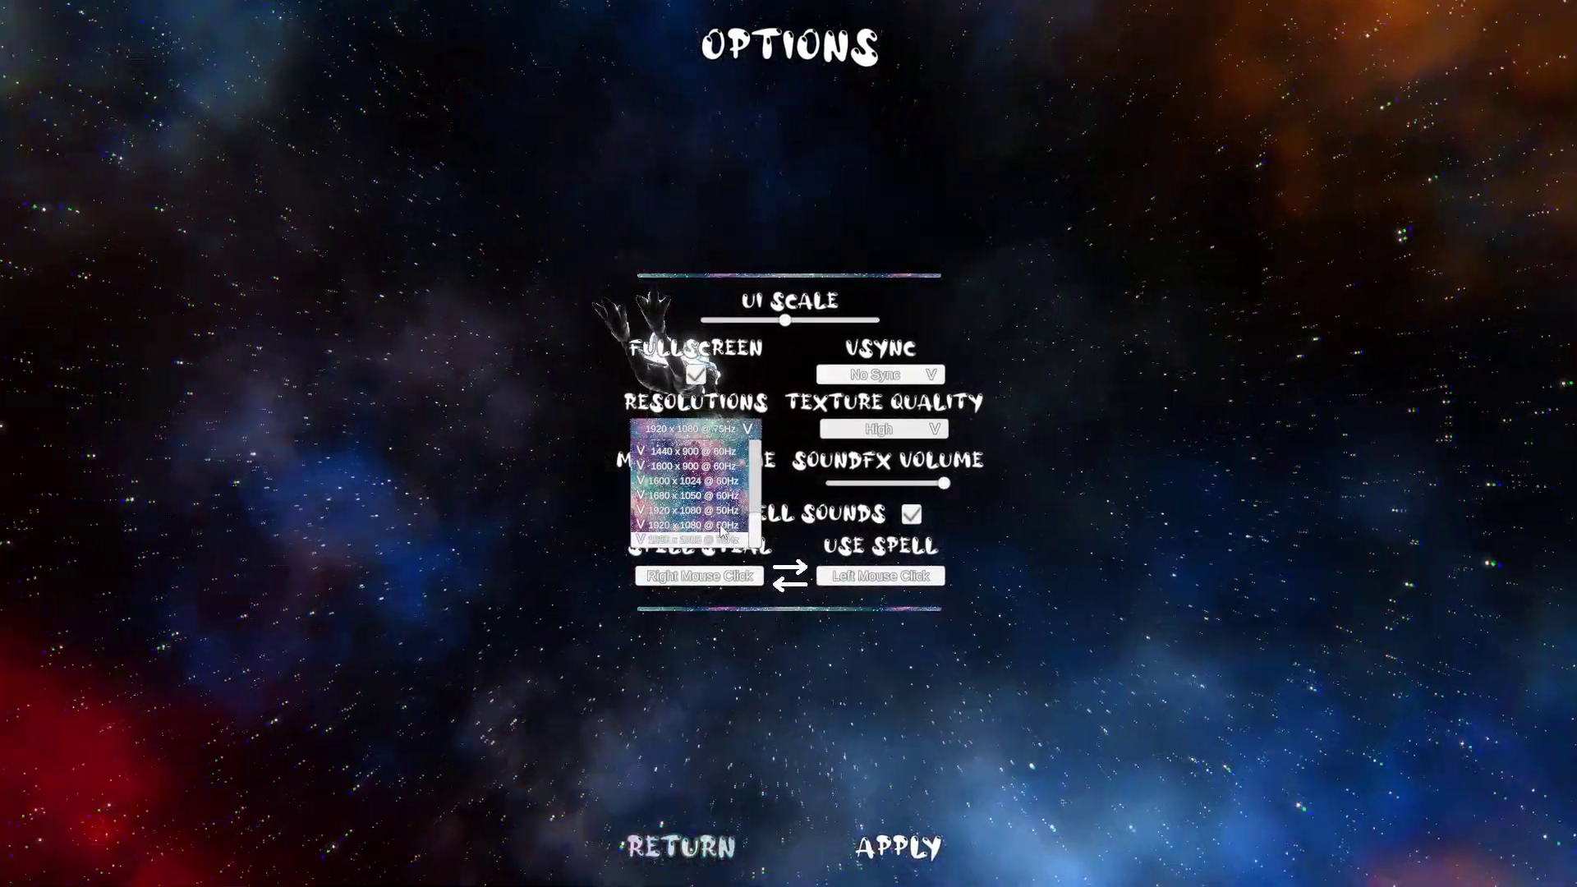
click(693, 523)
click(897, 842)
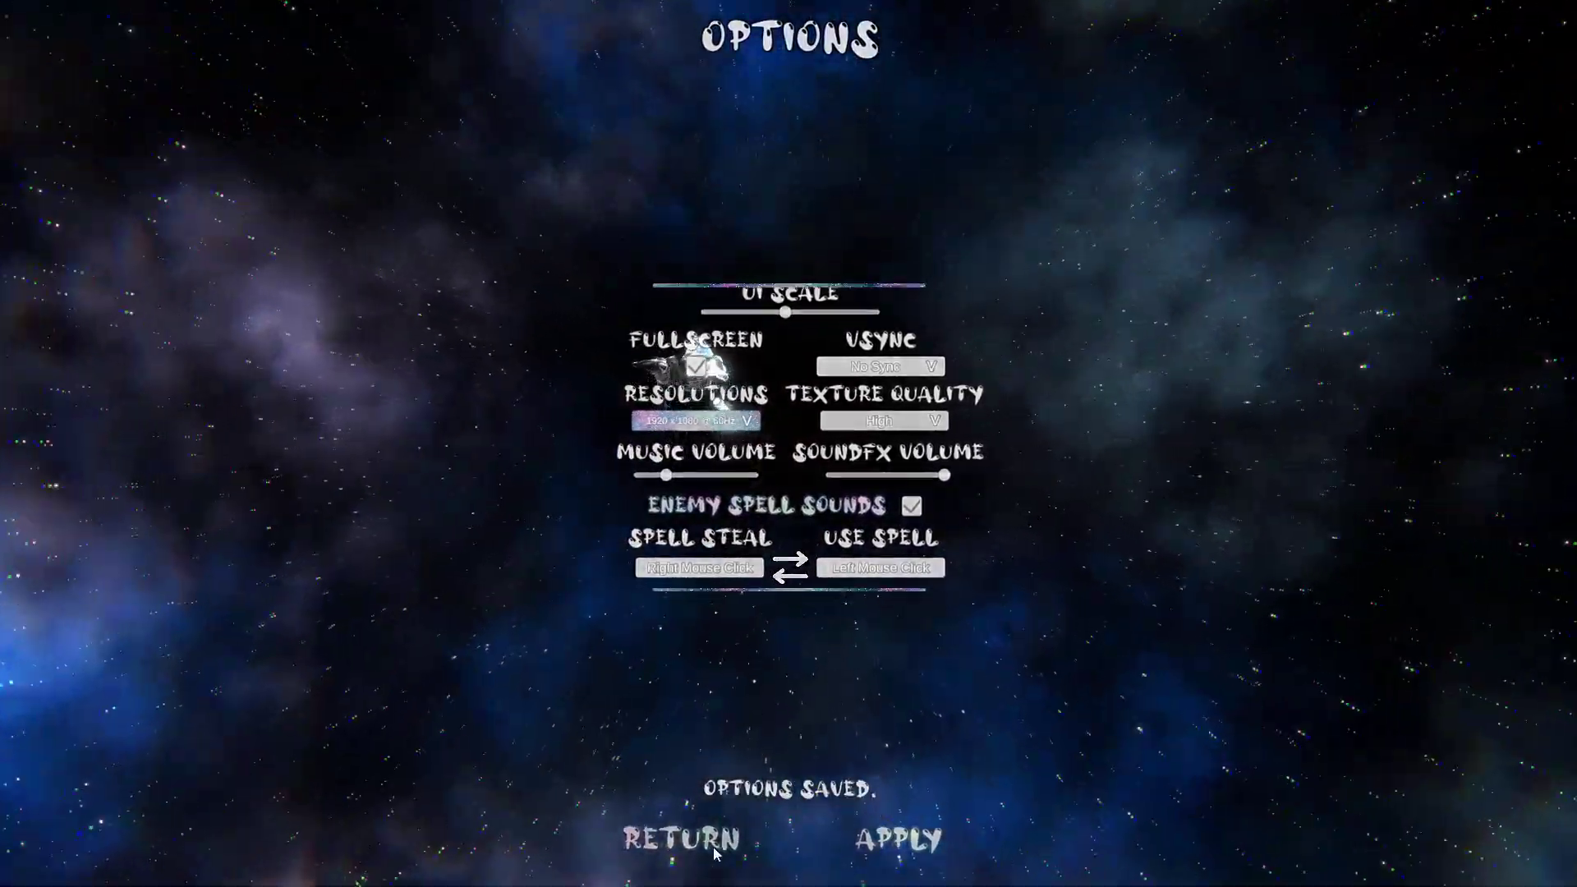
- Return to the main menu, browse the achievements (7 of 26 unlocked), then go back
click(678, 839)
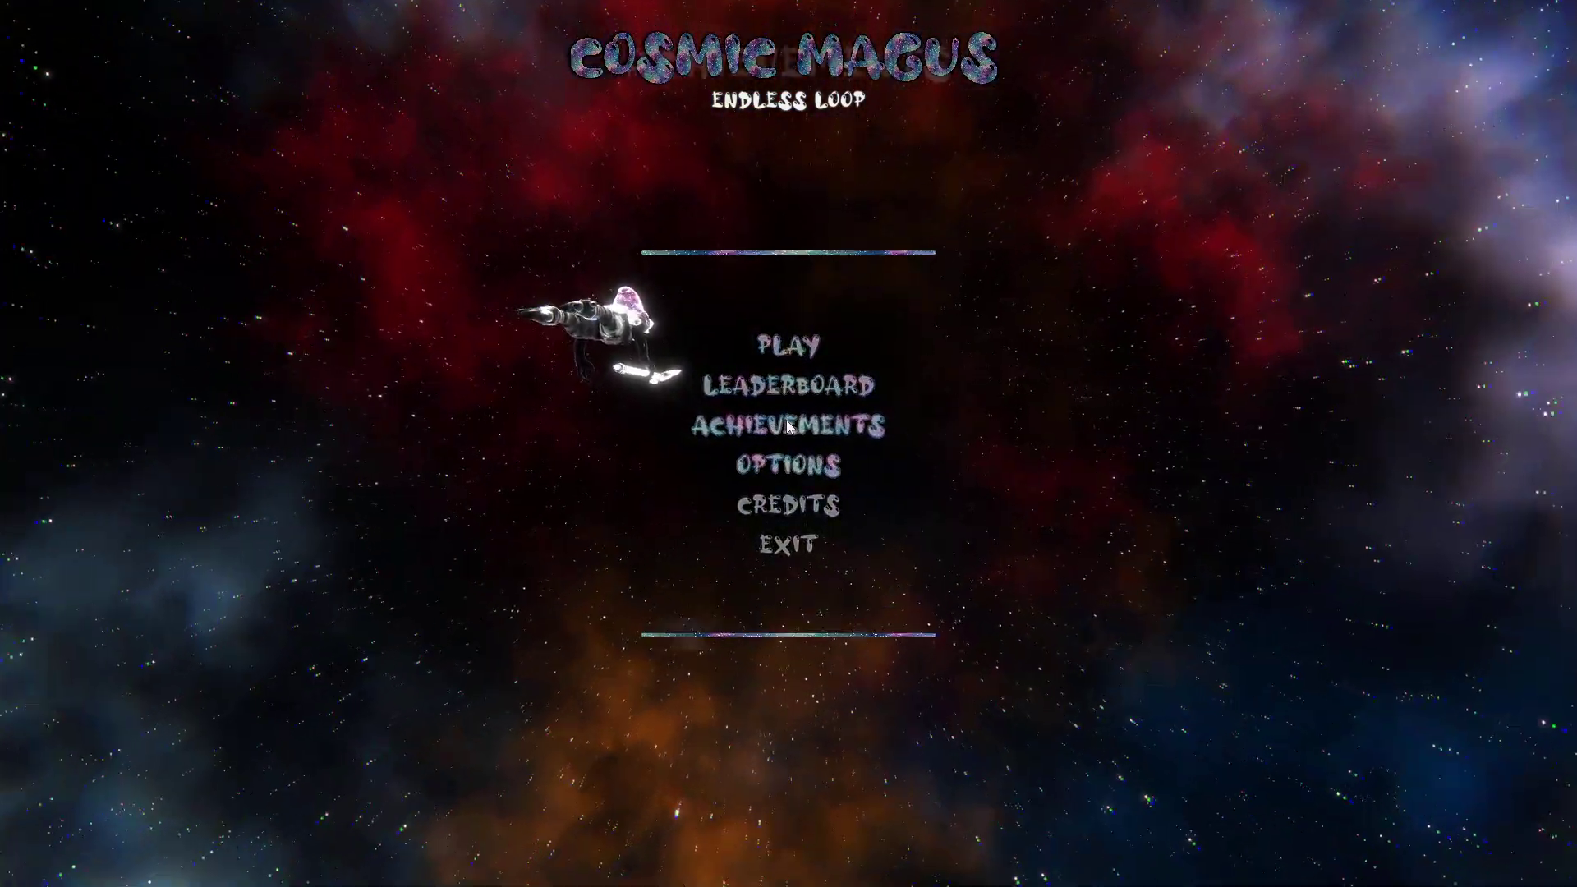
click(786, 423)
scroll(958, 338, down, 1)
drag(959, 338, 960, 635)
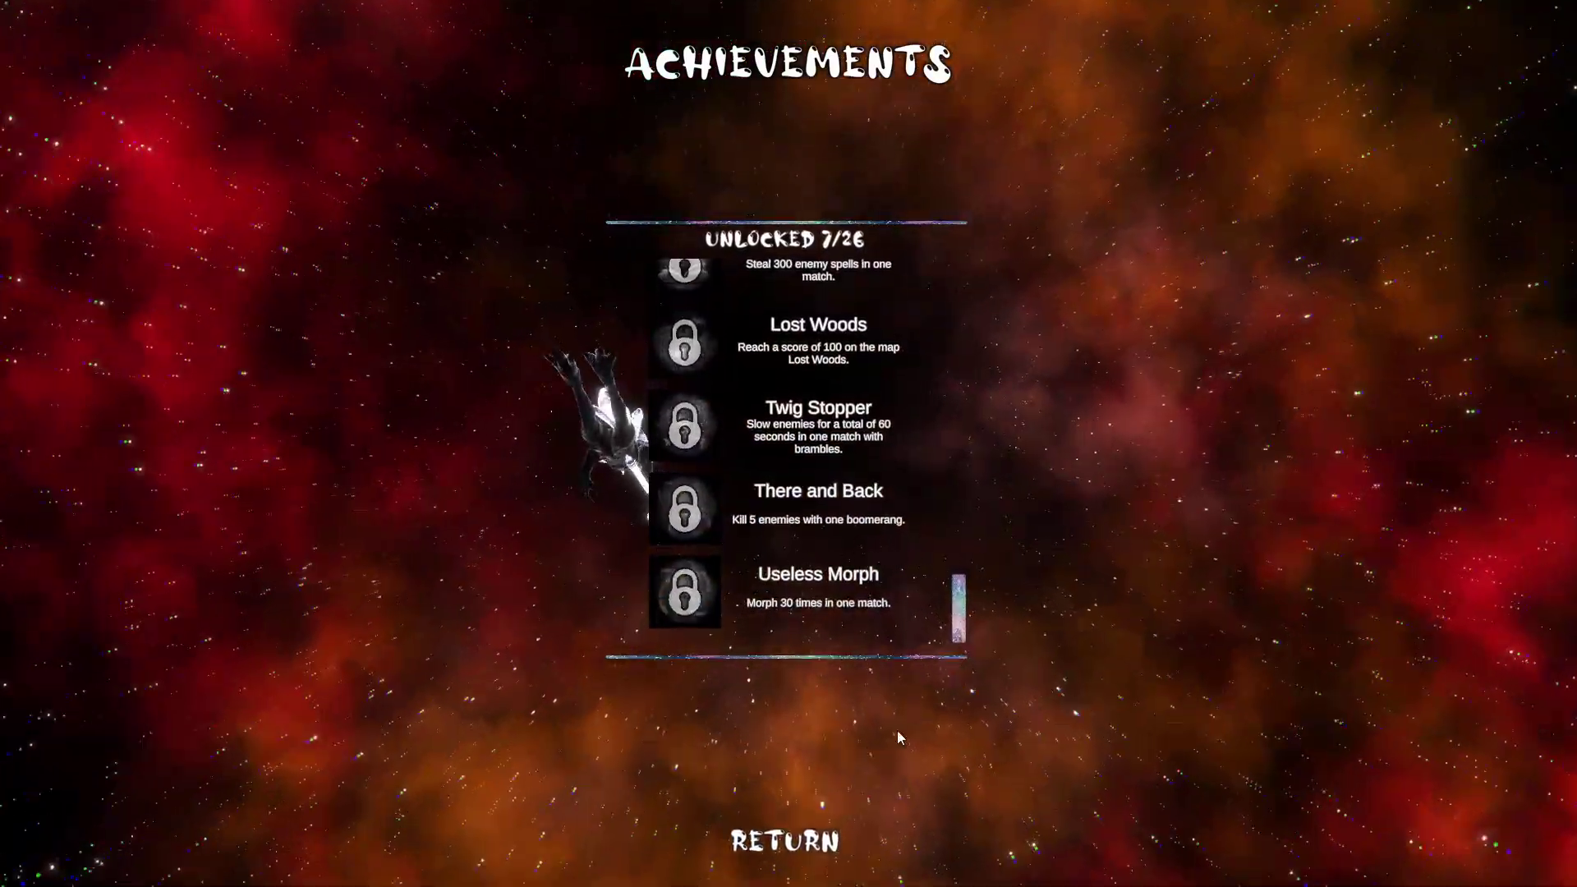
click(788, 842)
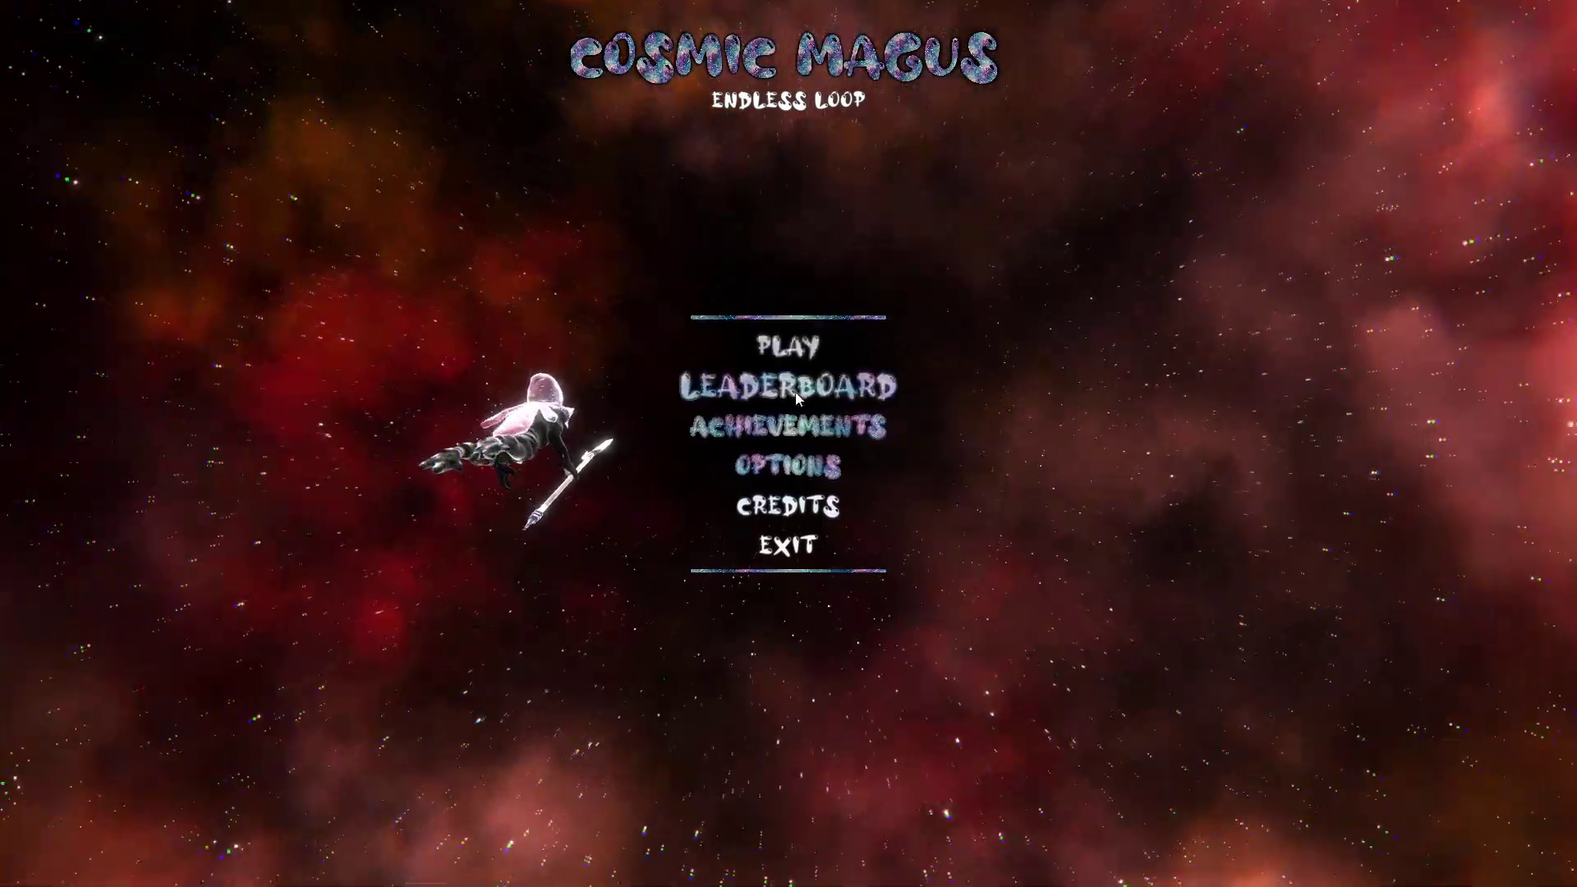
click(796, 391)
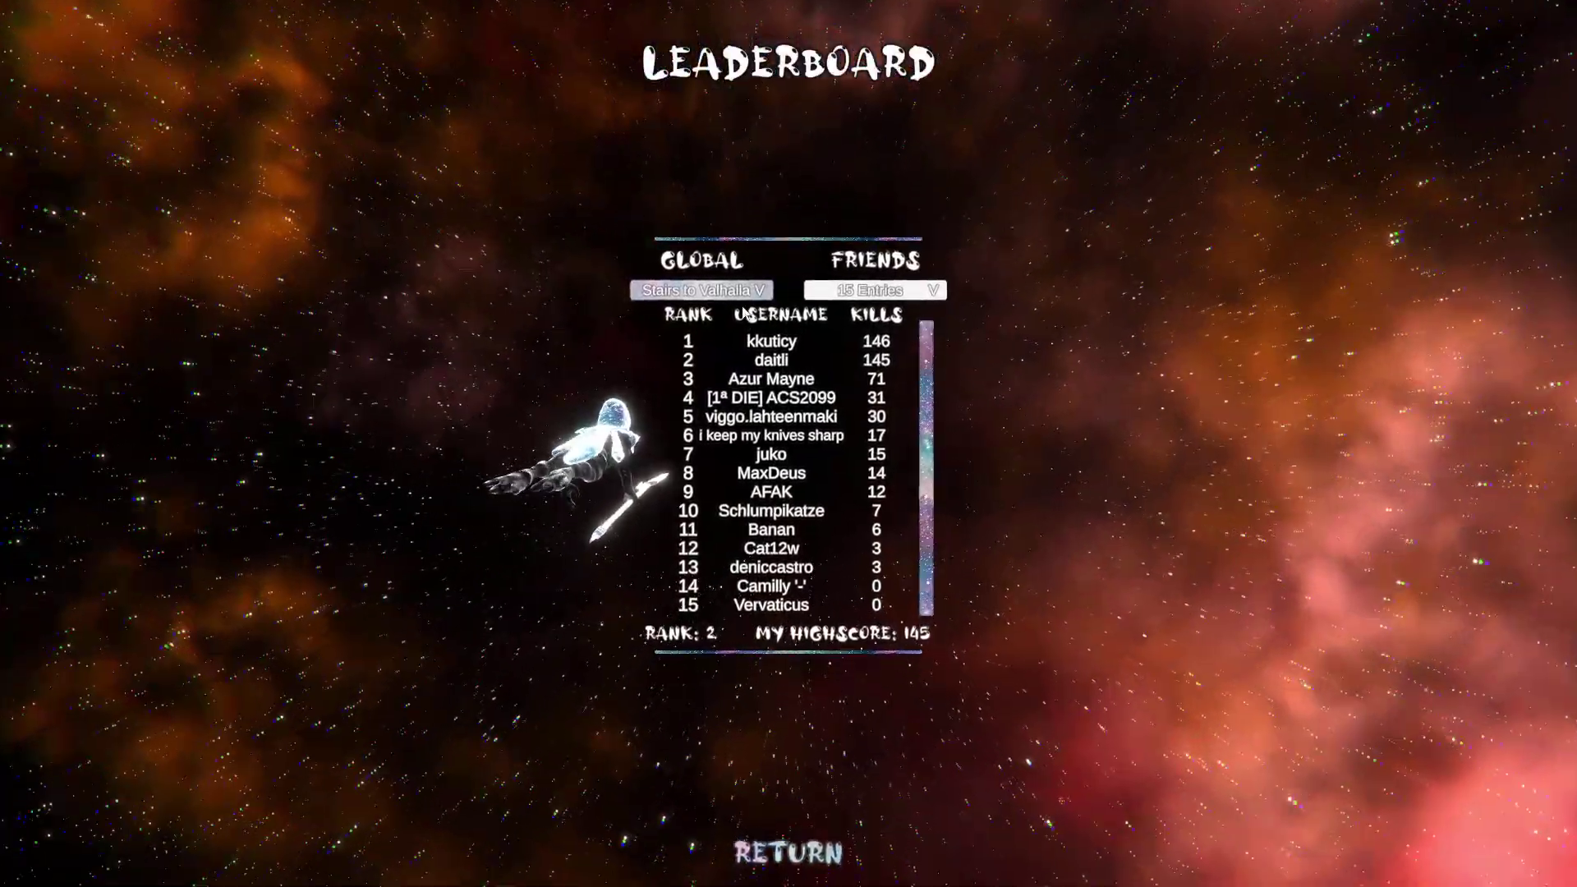
click(698, 288)
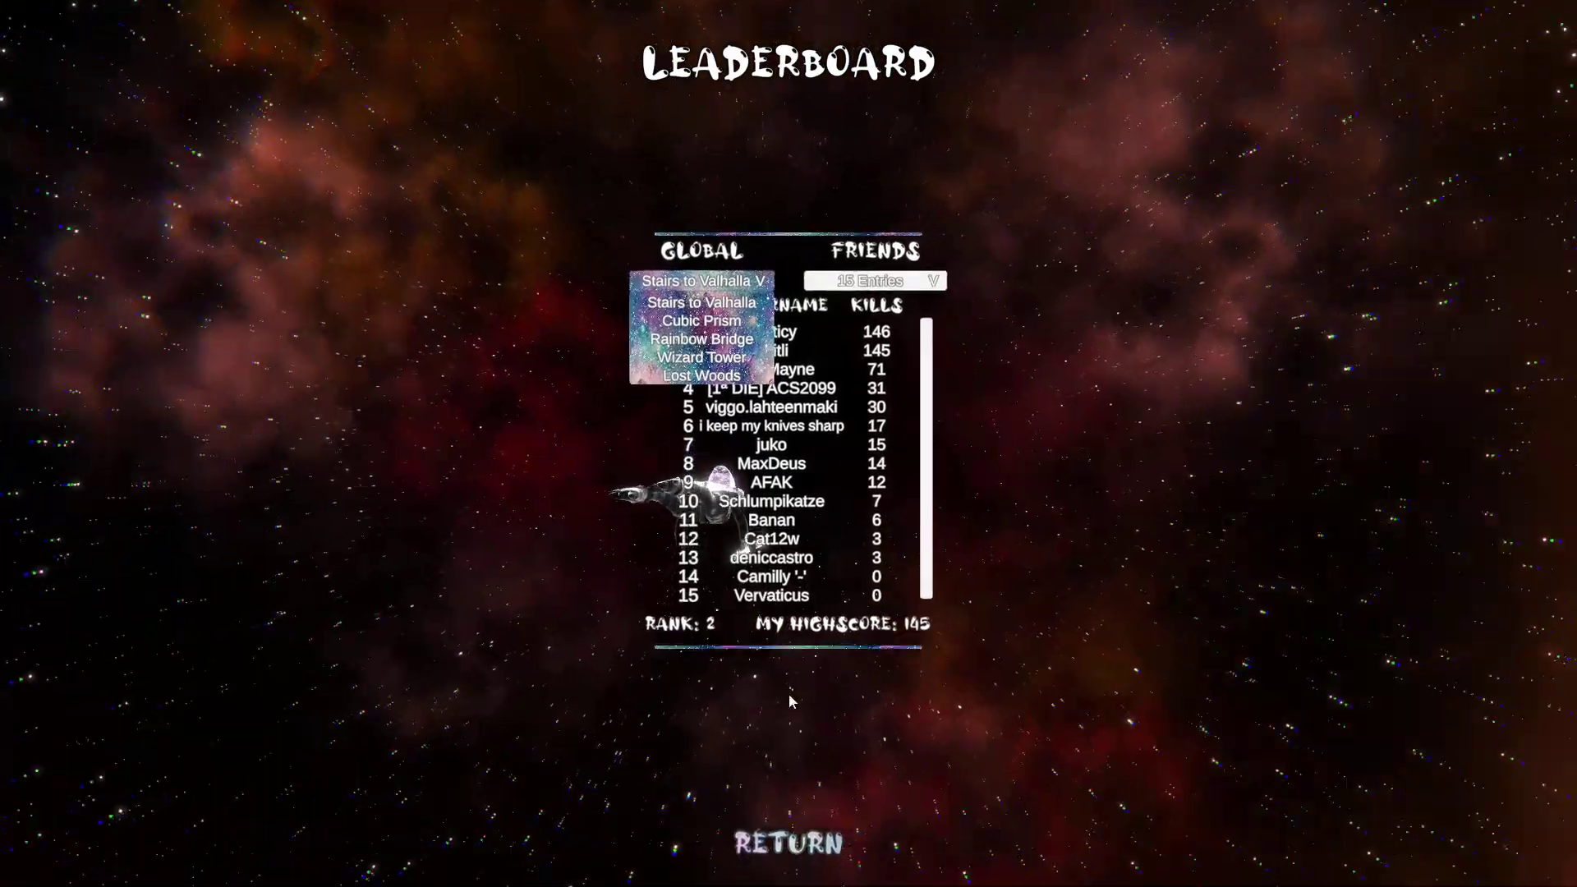
click(794, 807)
click(791, 851)
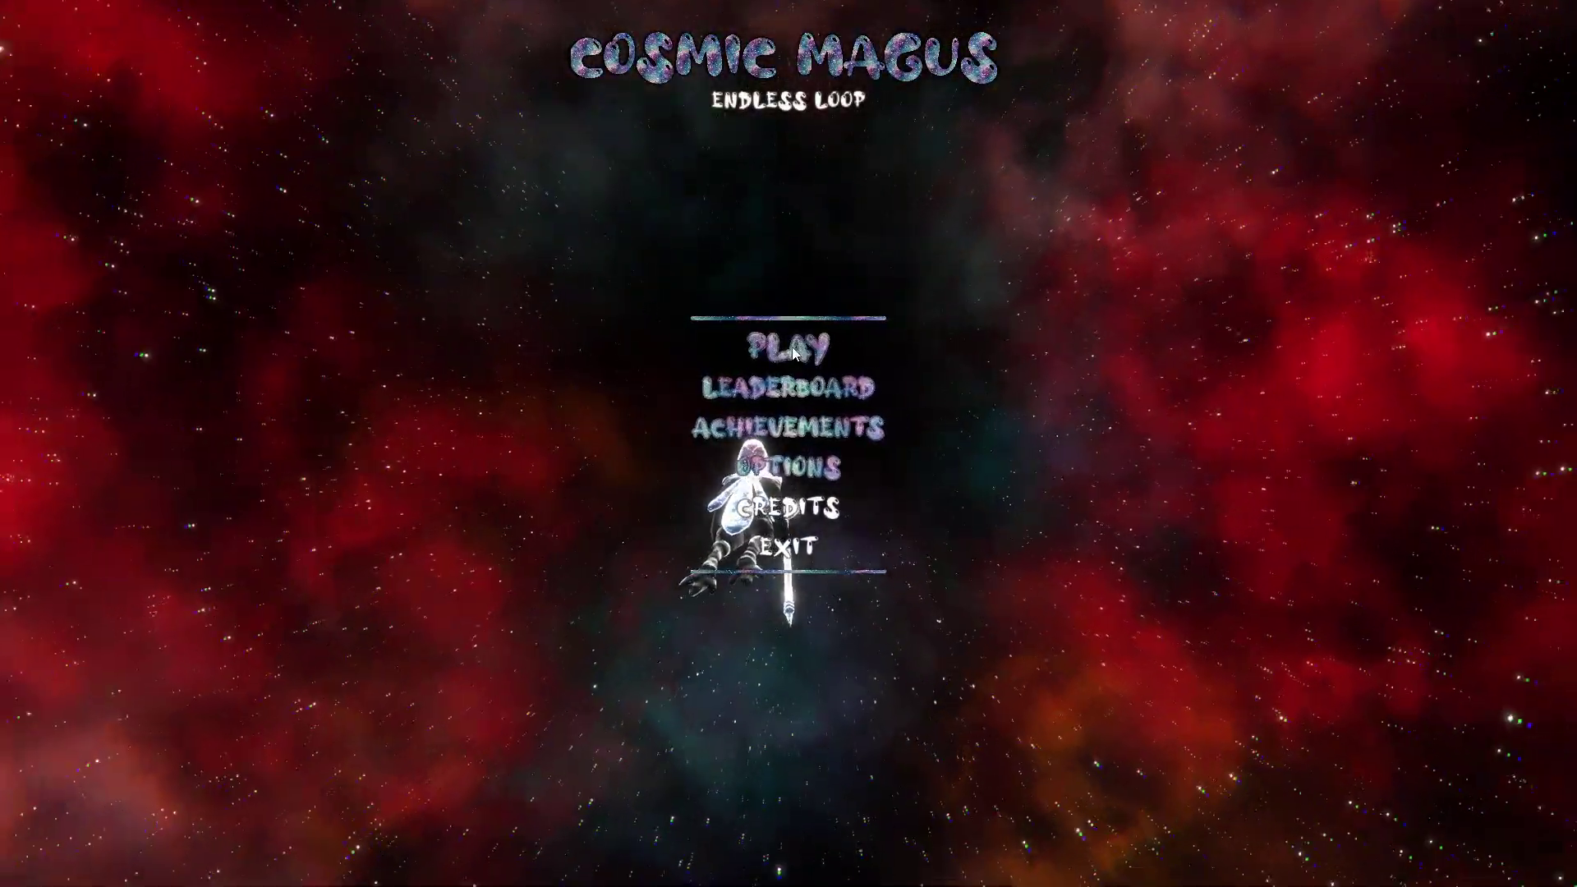
- Open the My Magus screen, equip the Dekucopter head item and turn the magus to face front
click(792, 350)
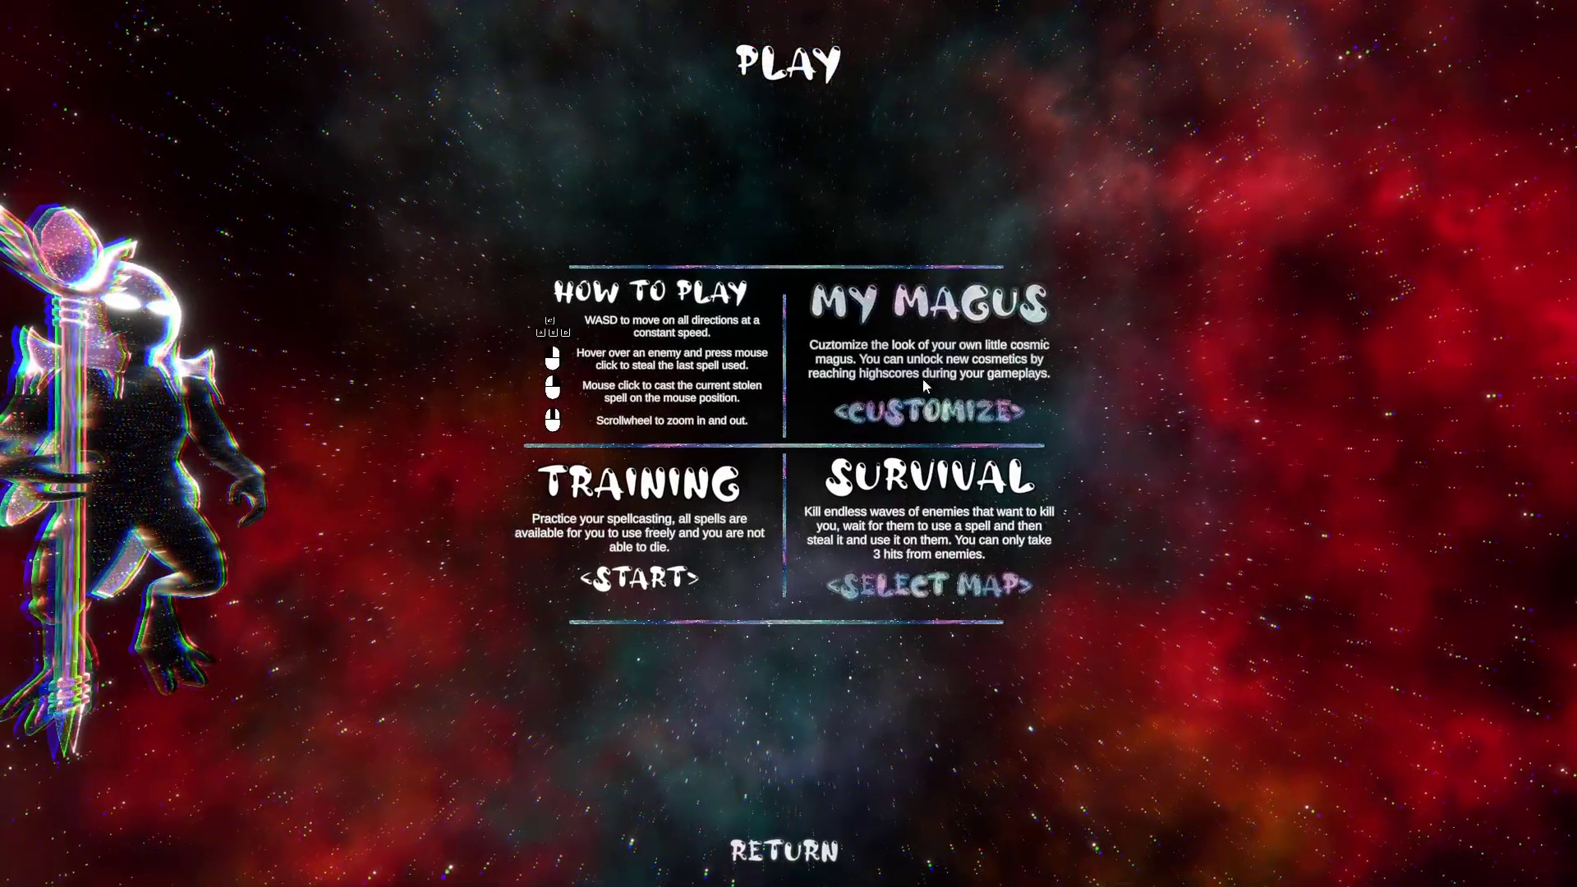
click(919, 413)
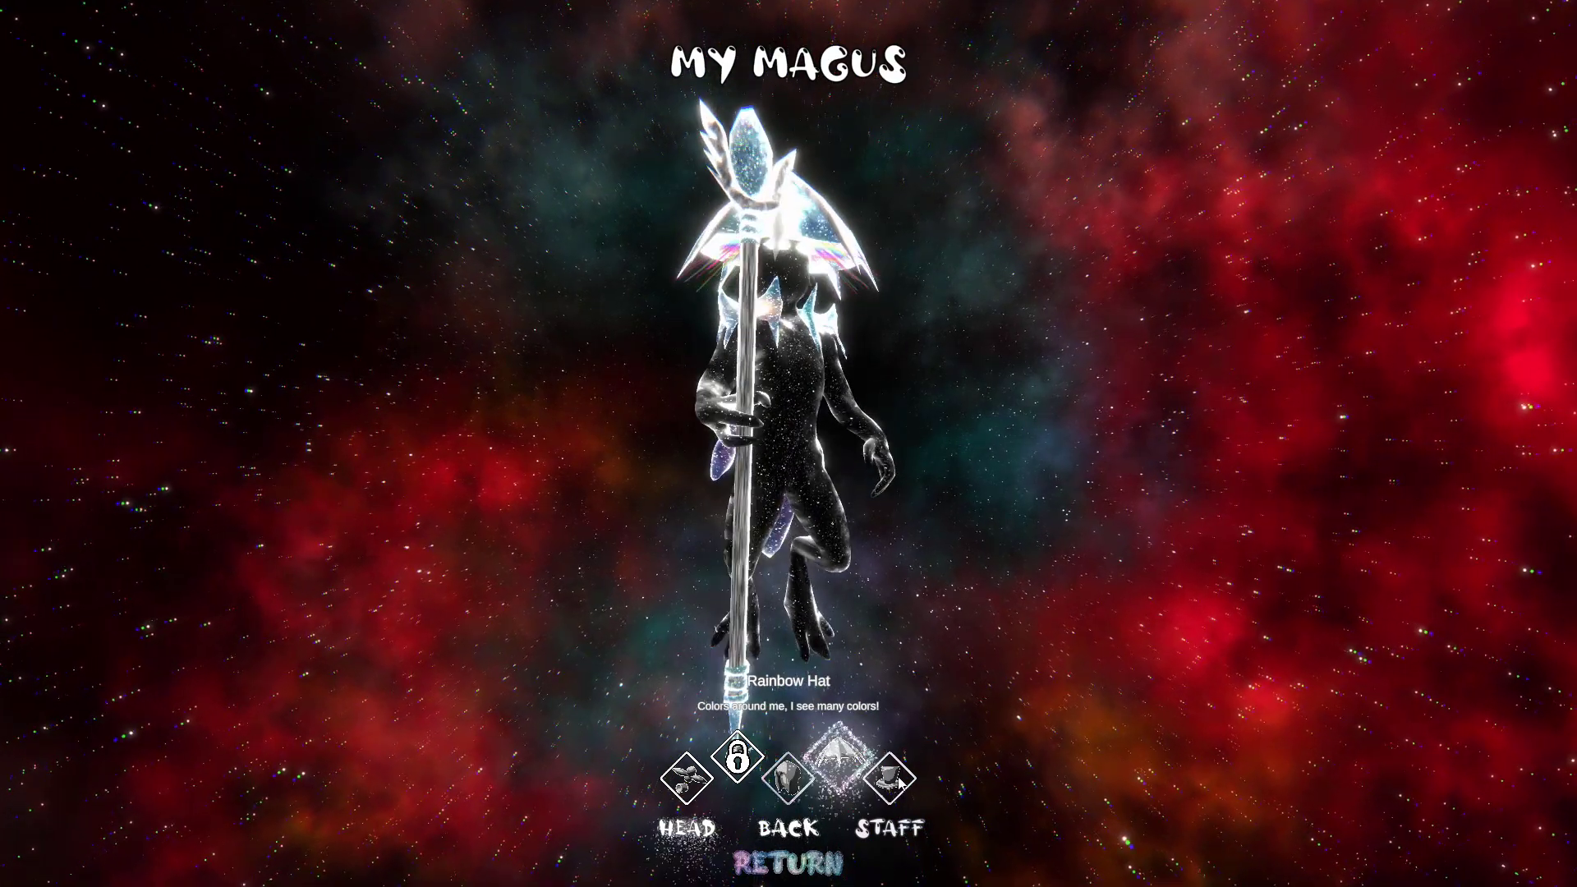
click(671, 789)
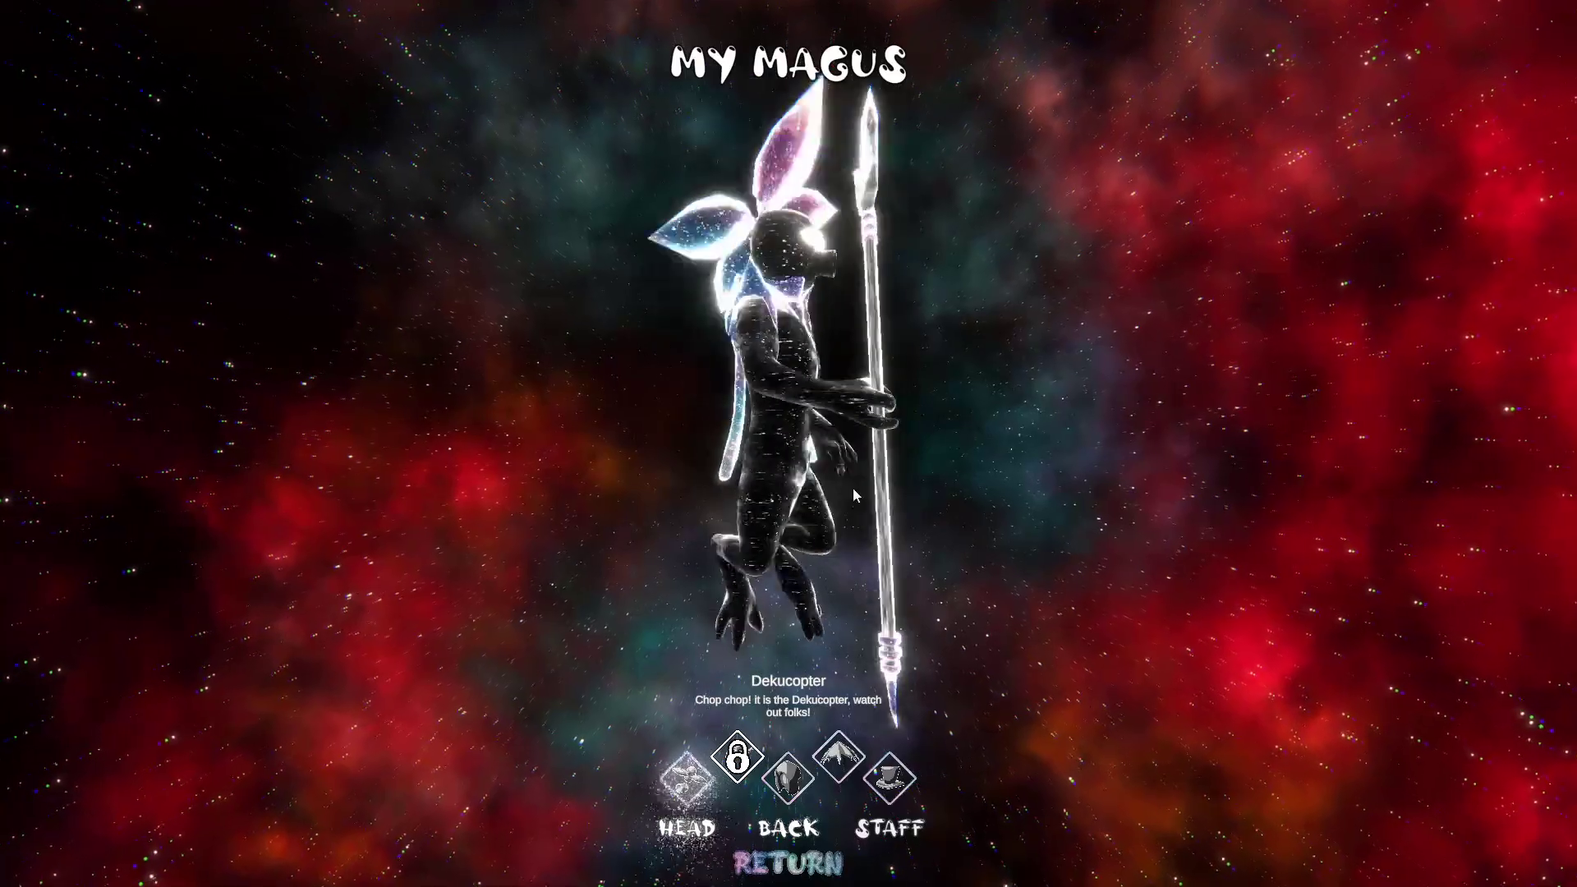
drag(969, 502, 633, 516)
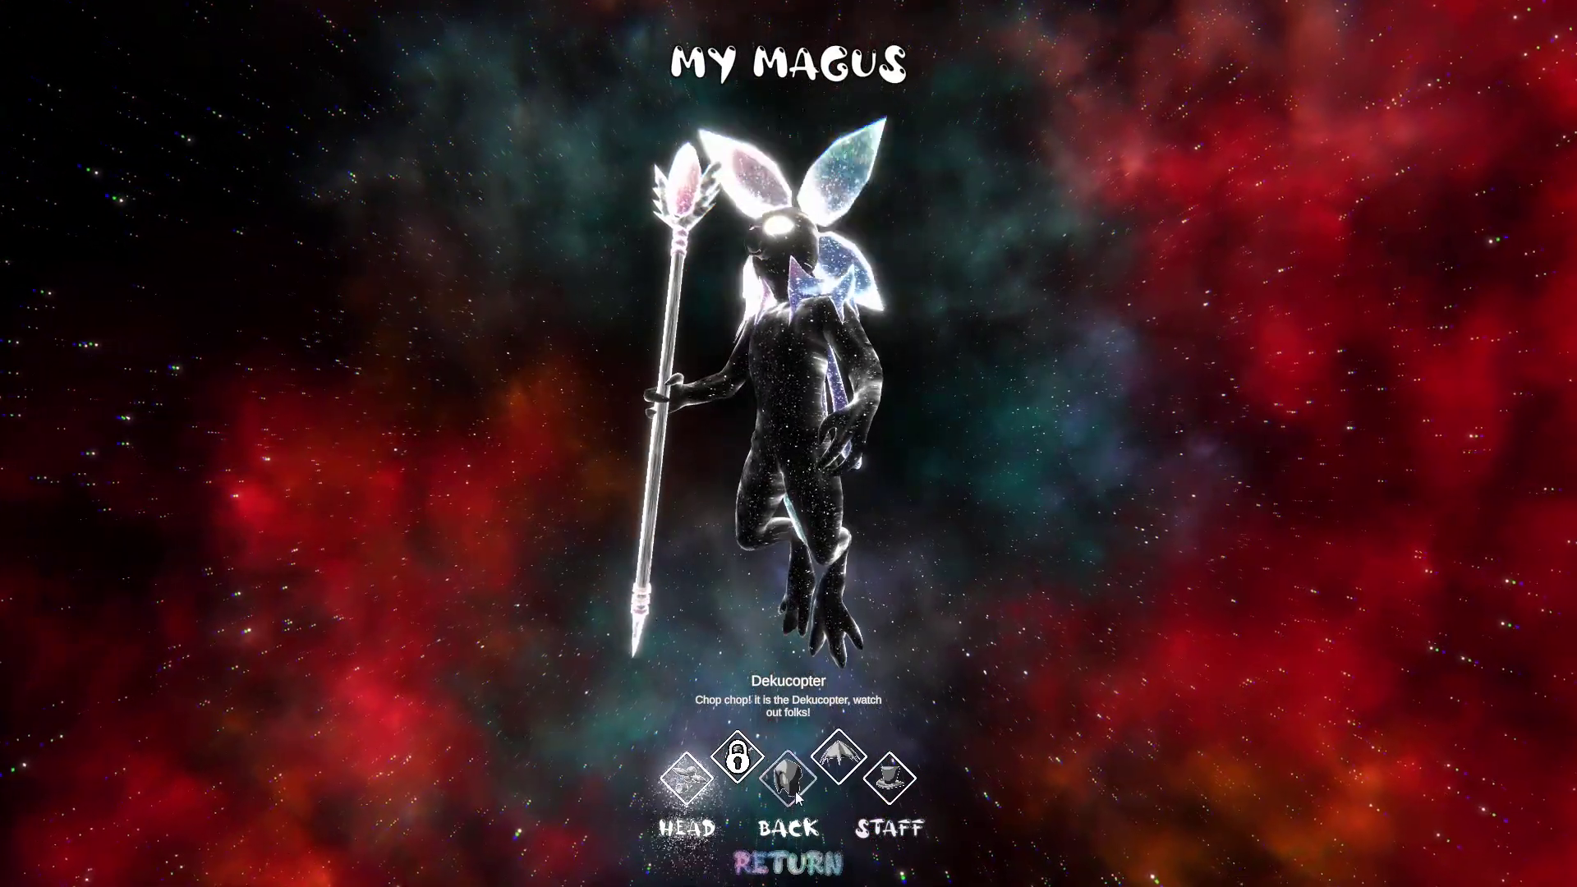
- Try the back cosmetics Dual Orcrist and Pillar of Eternity, settling on the Cosmic Cape
click(791, 830)
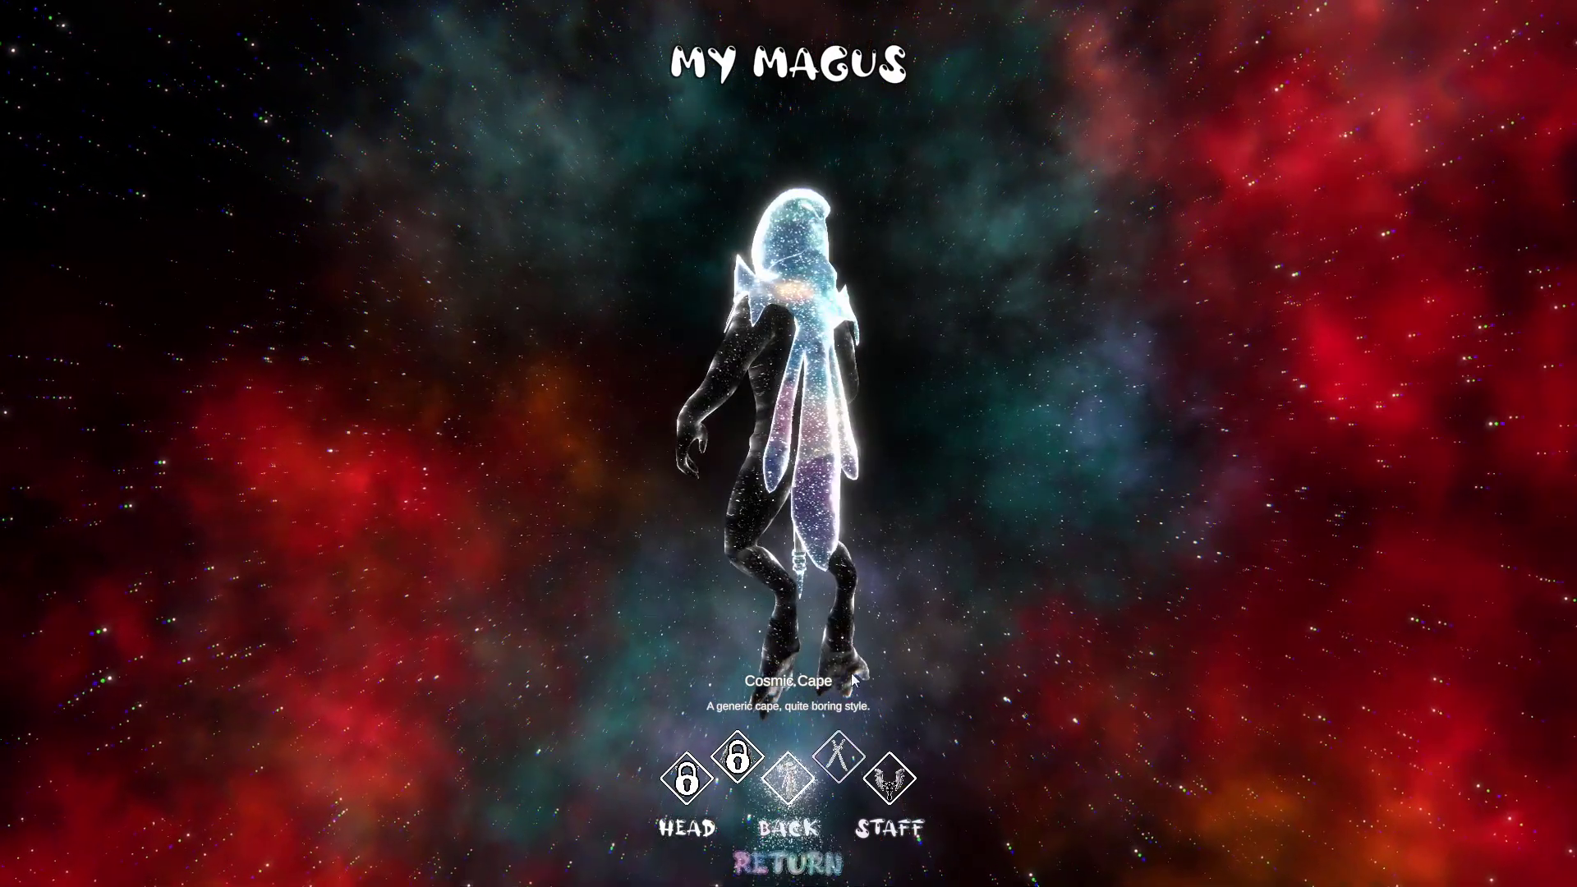
click(838, 754)
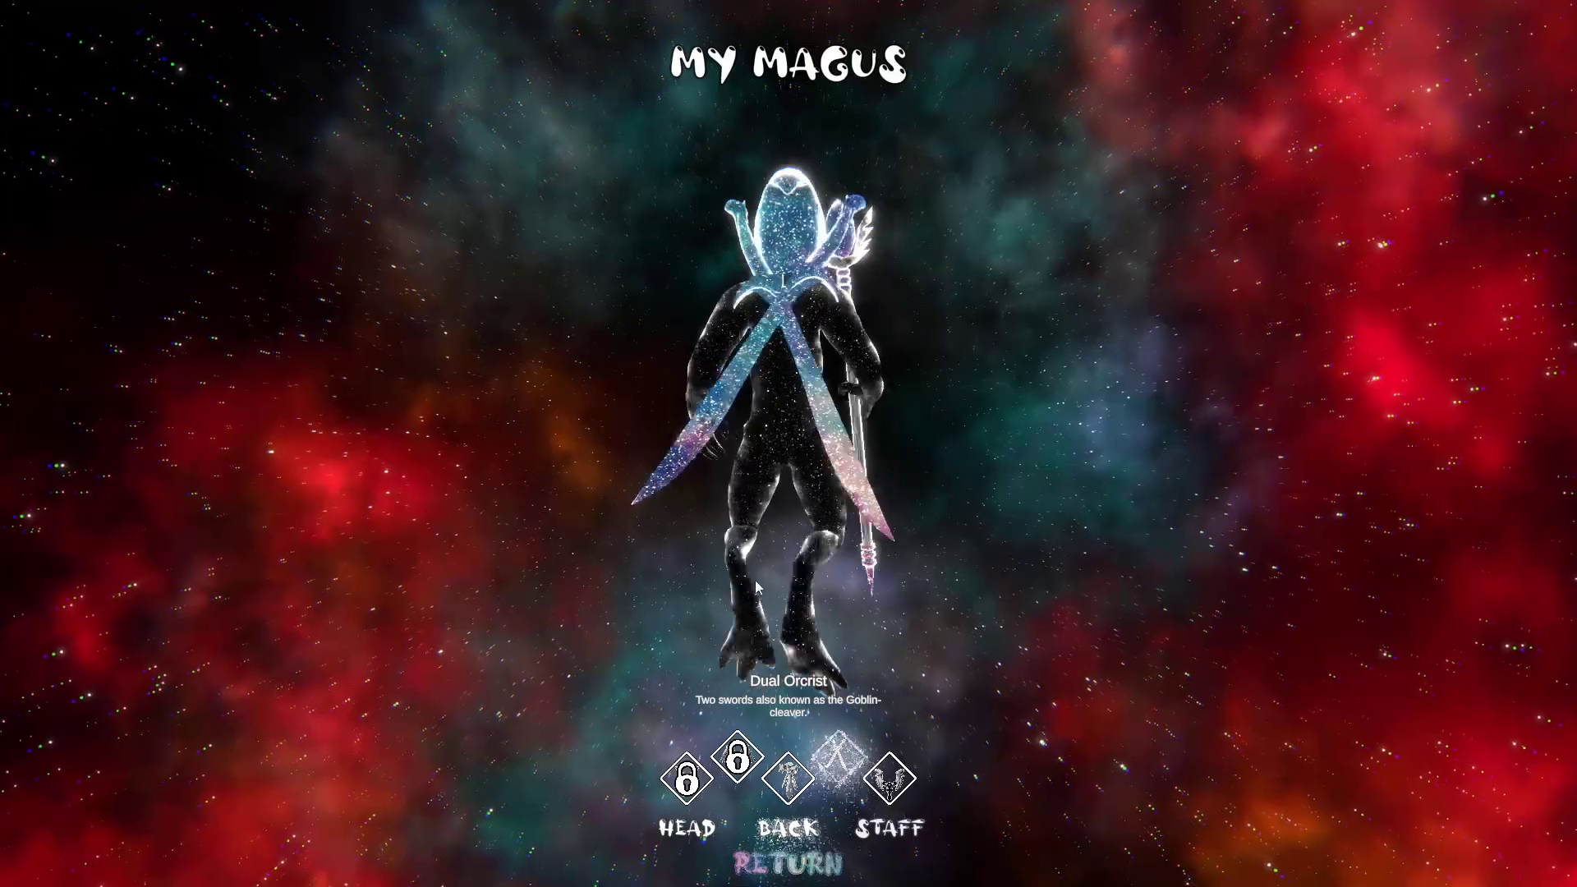
click(889, 778)
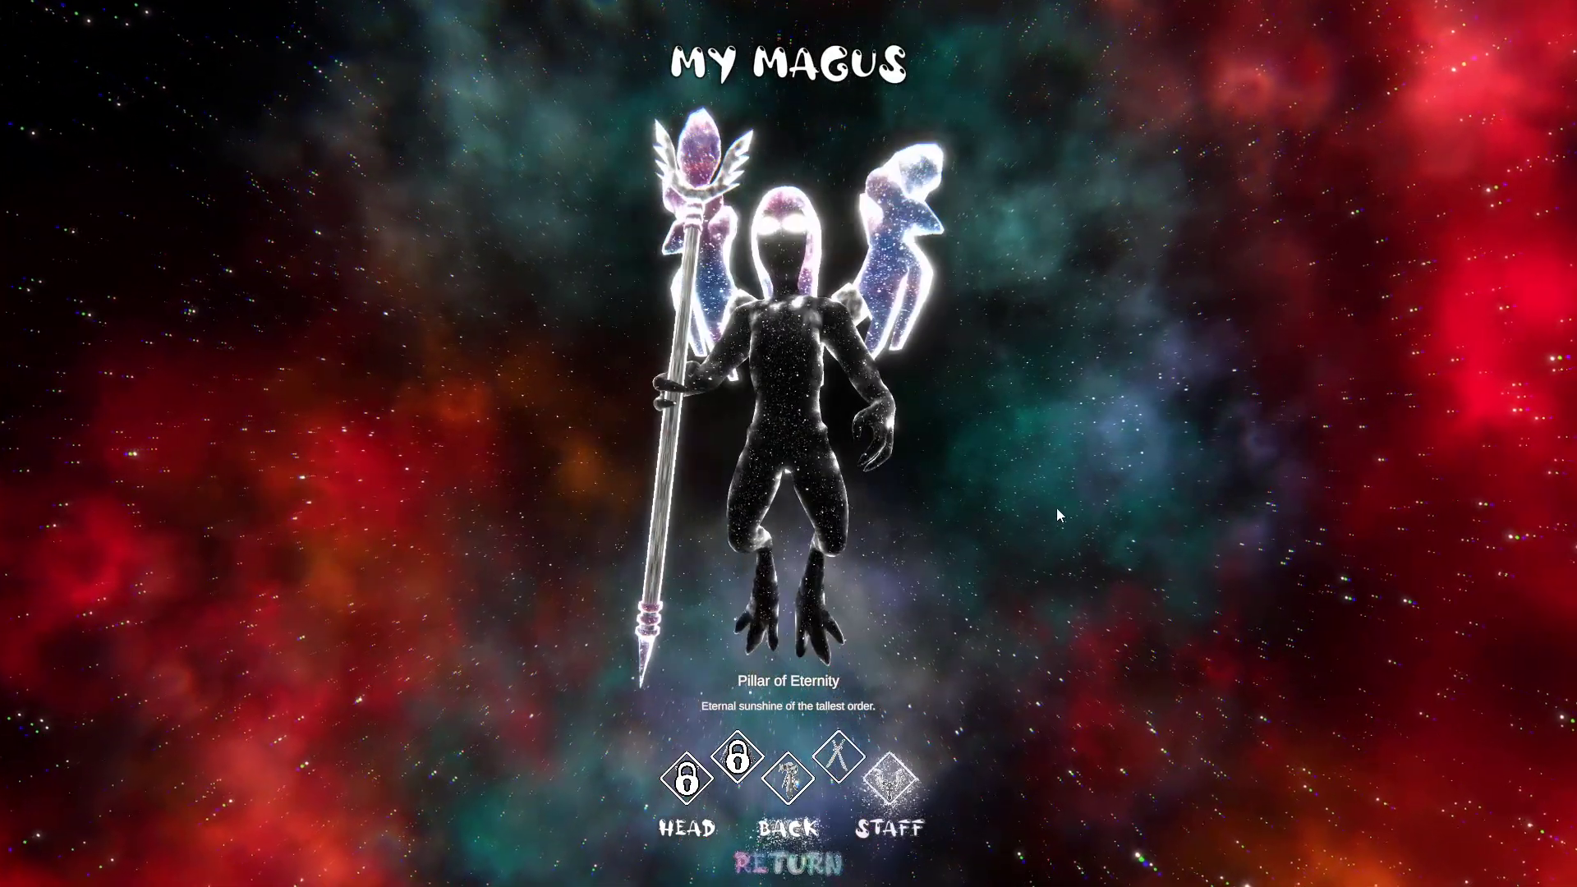
click(788, 776)
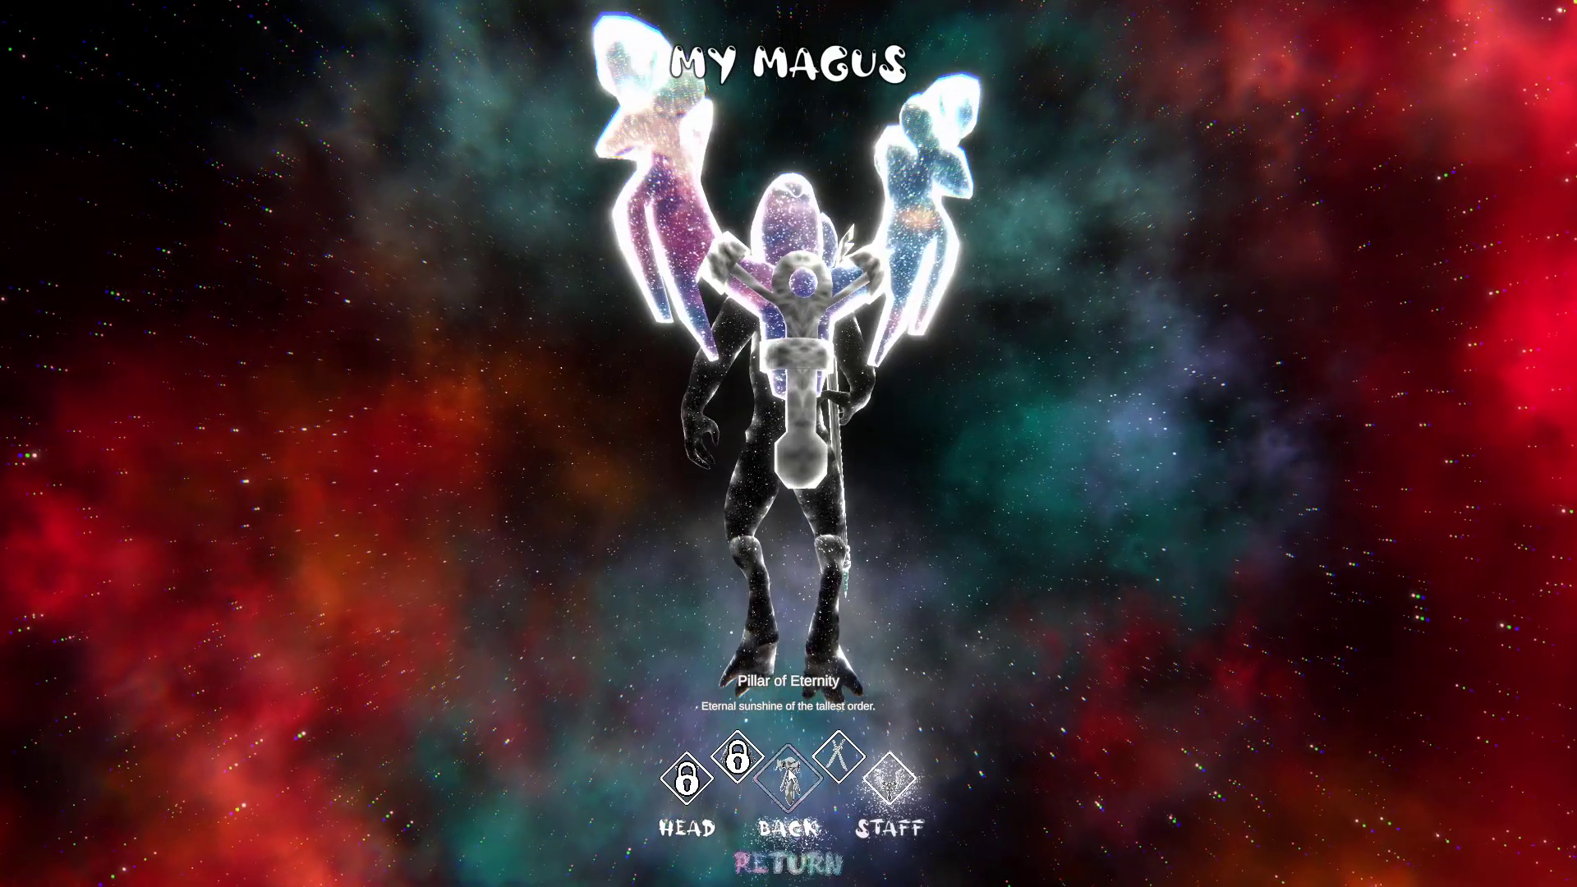
click(787, 776)
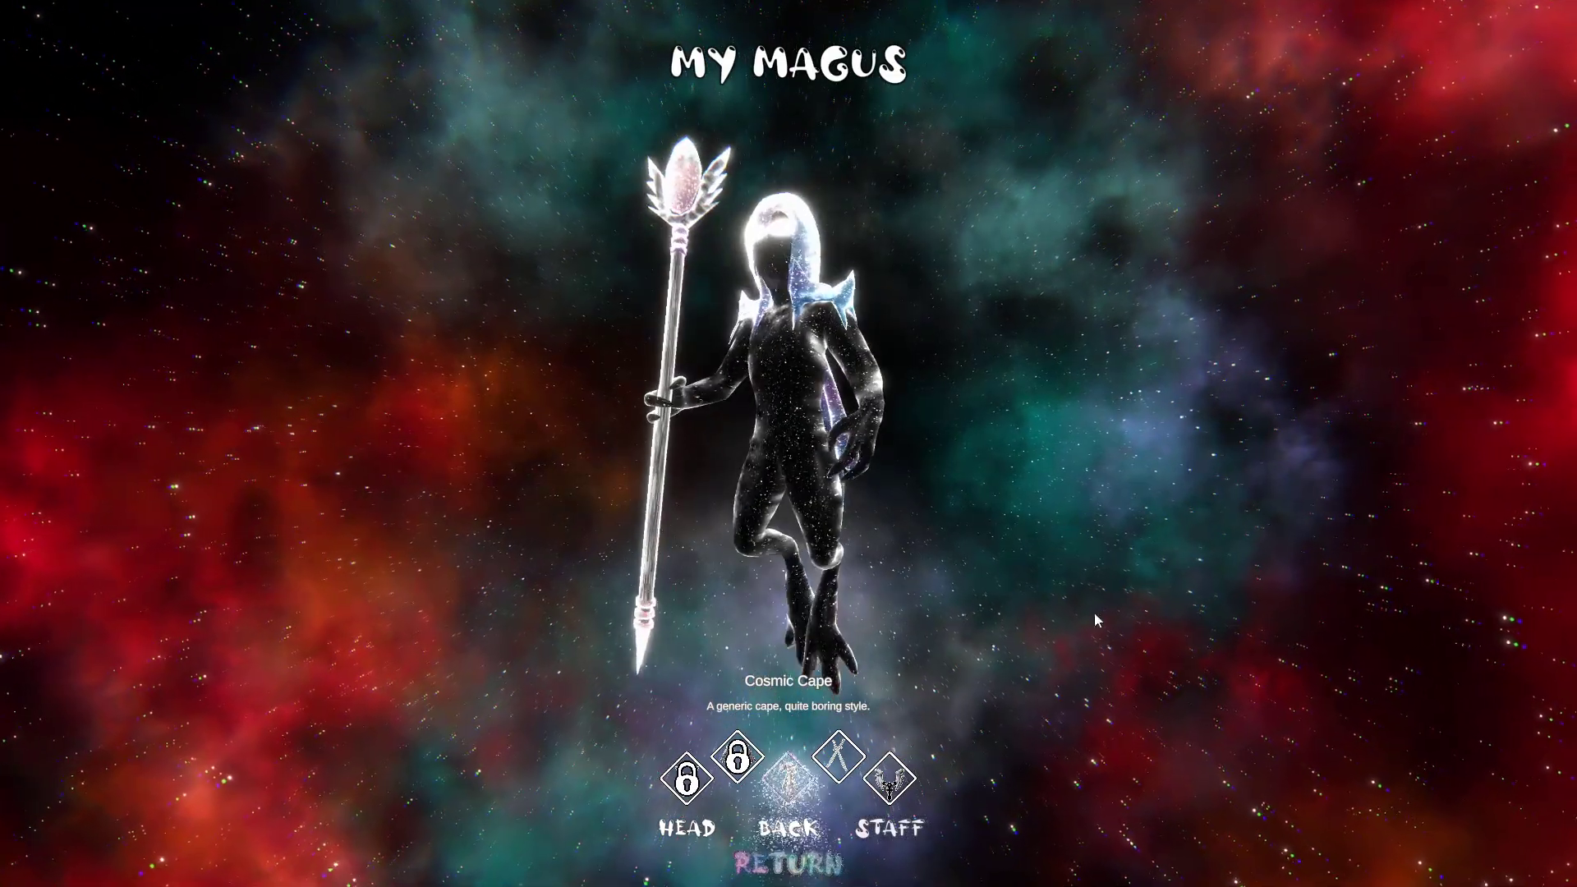
- Cycle the staffs from Woodland Staff to Staff of the Cosmos and leave the screen
click(897, 830)
click(685, 776)
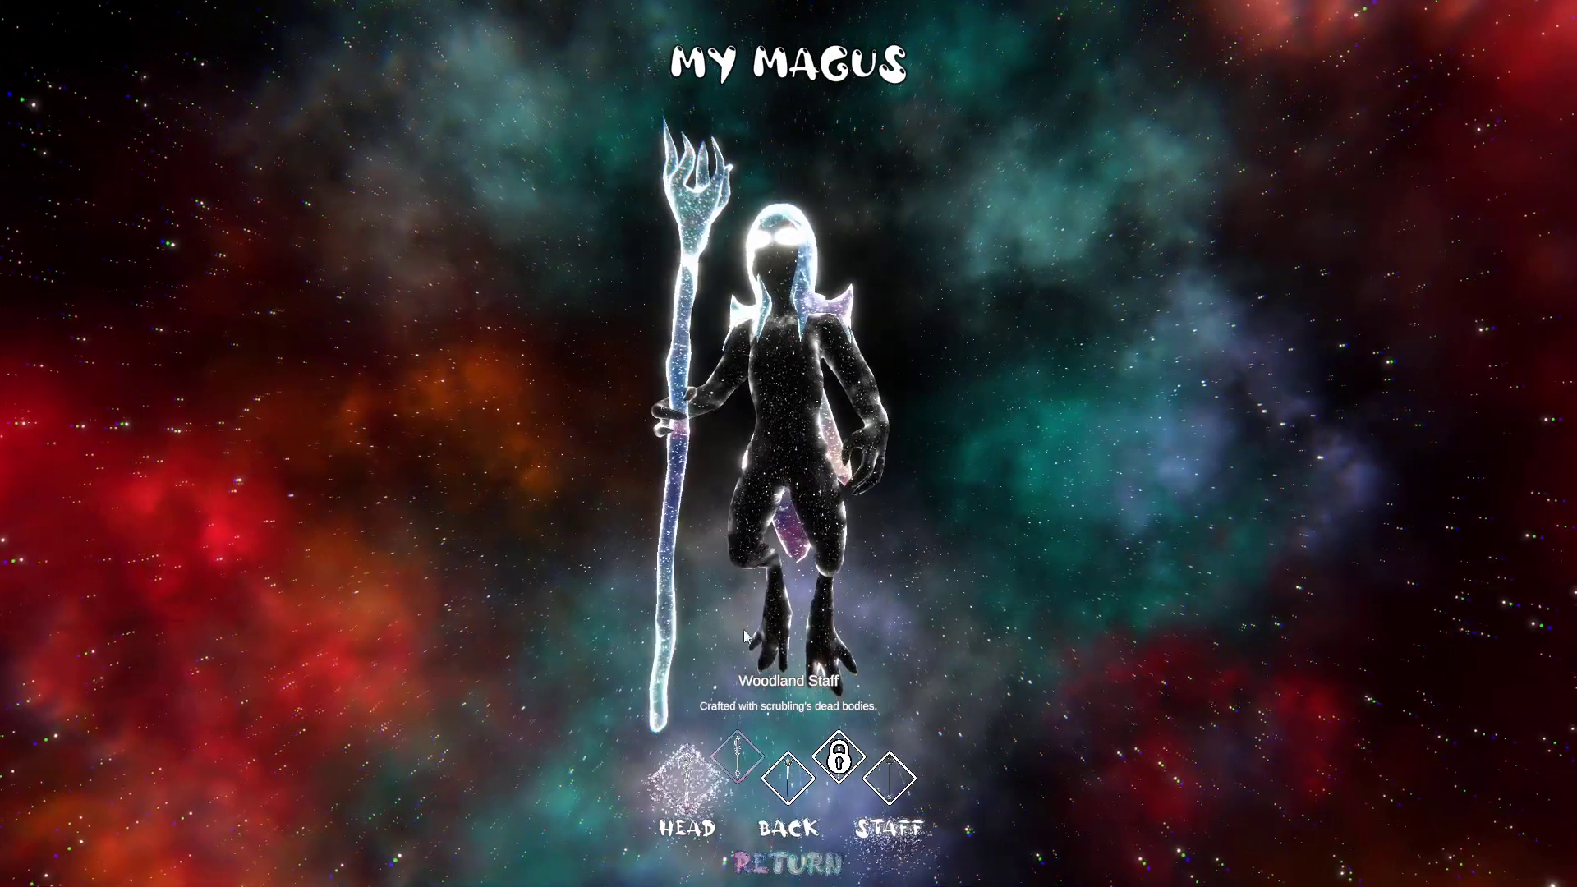
key(Left)
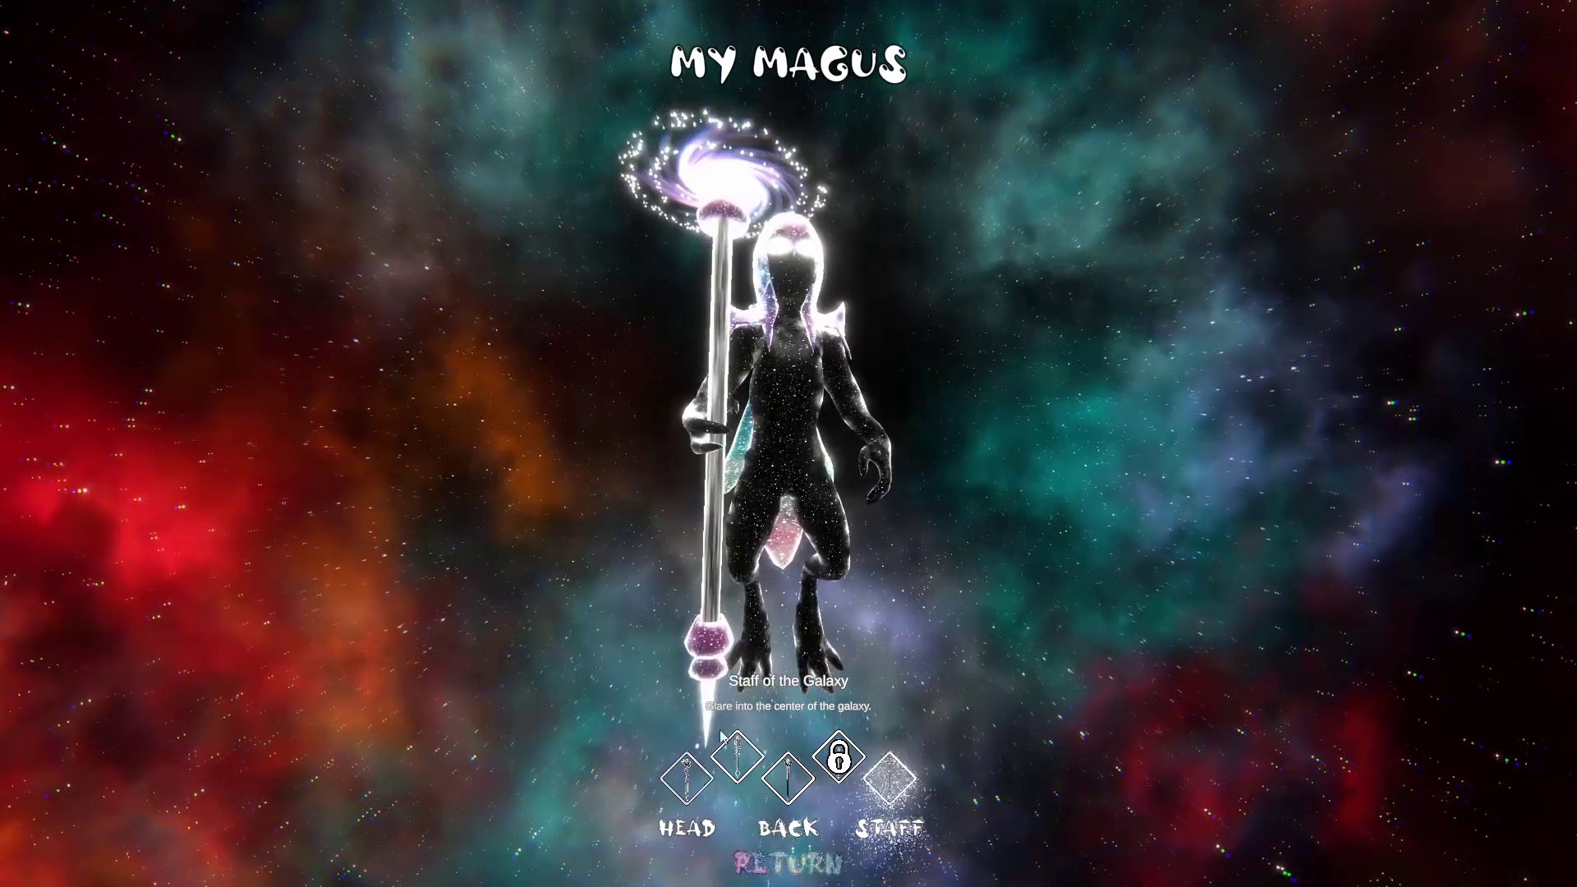
key(Left)
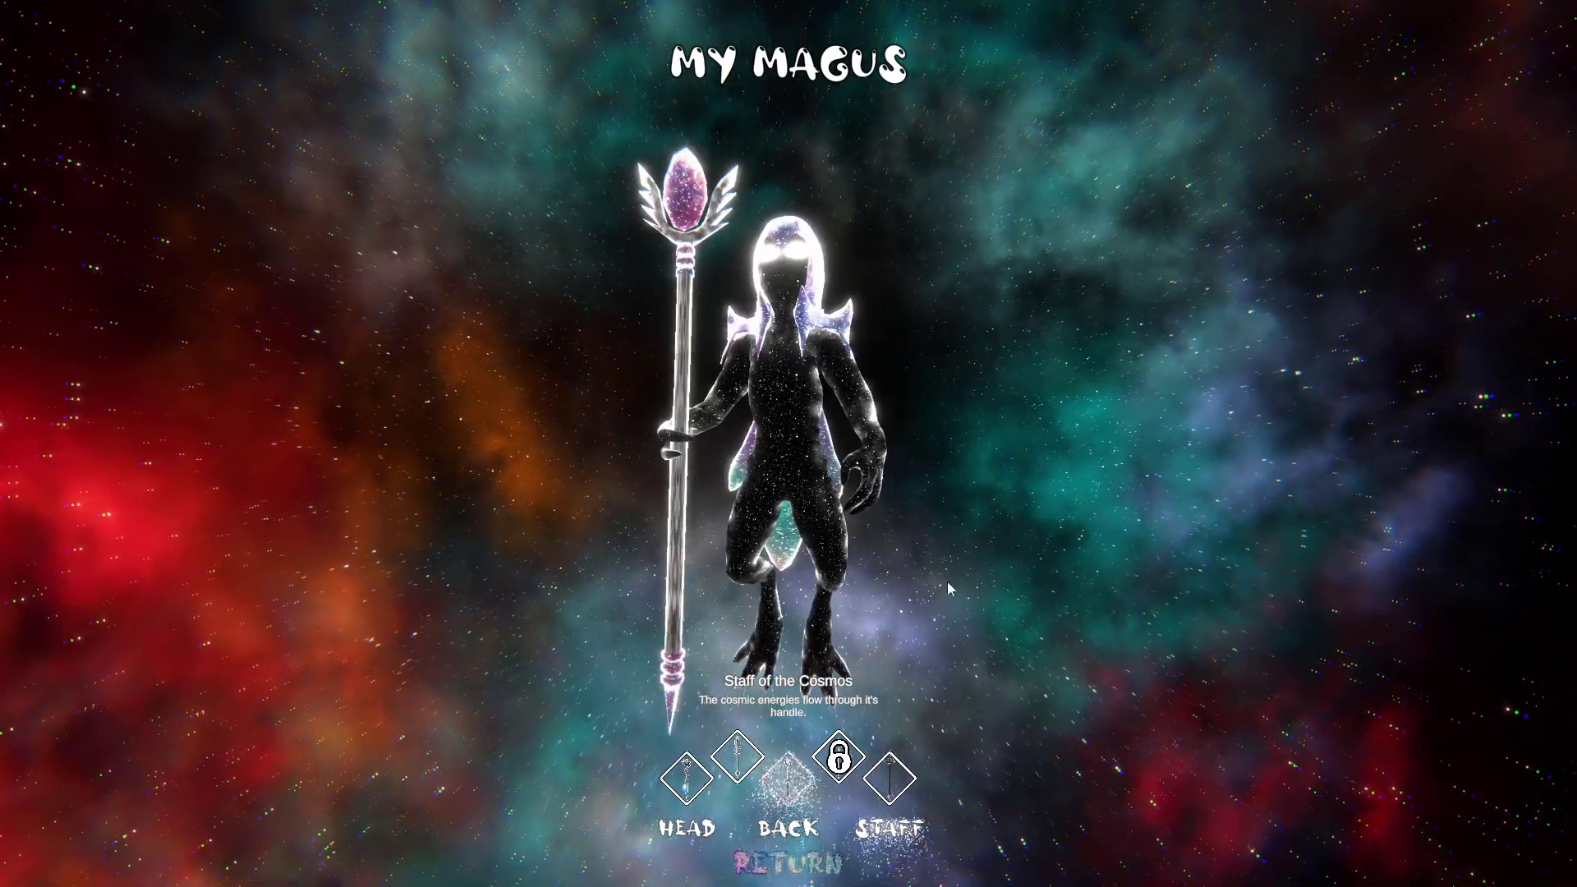
click(793, 863)
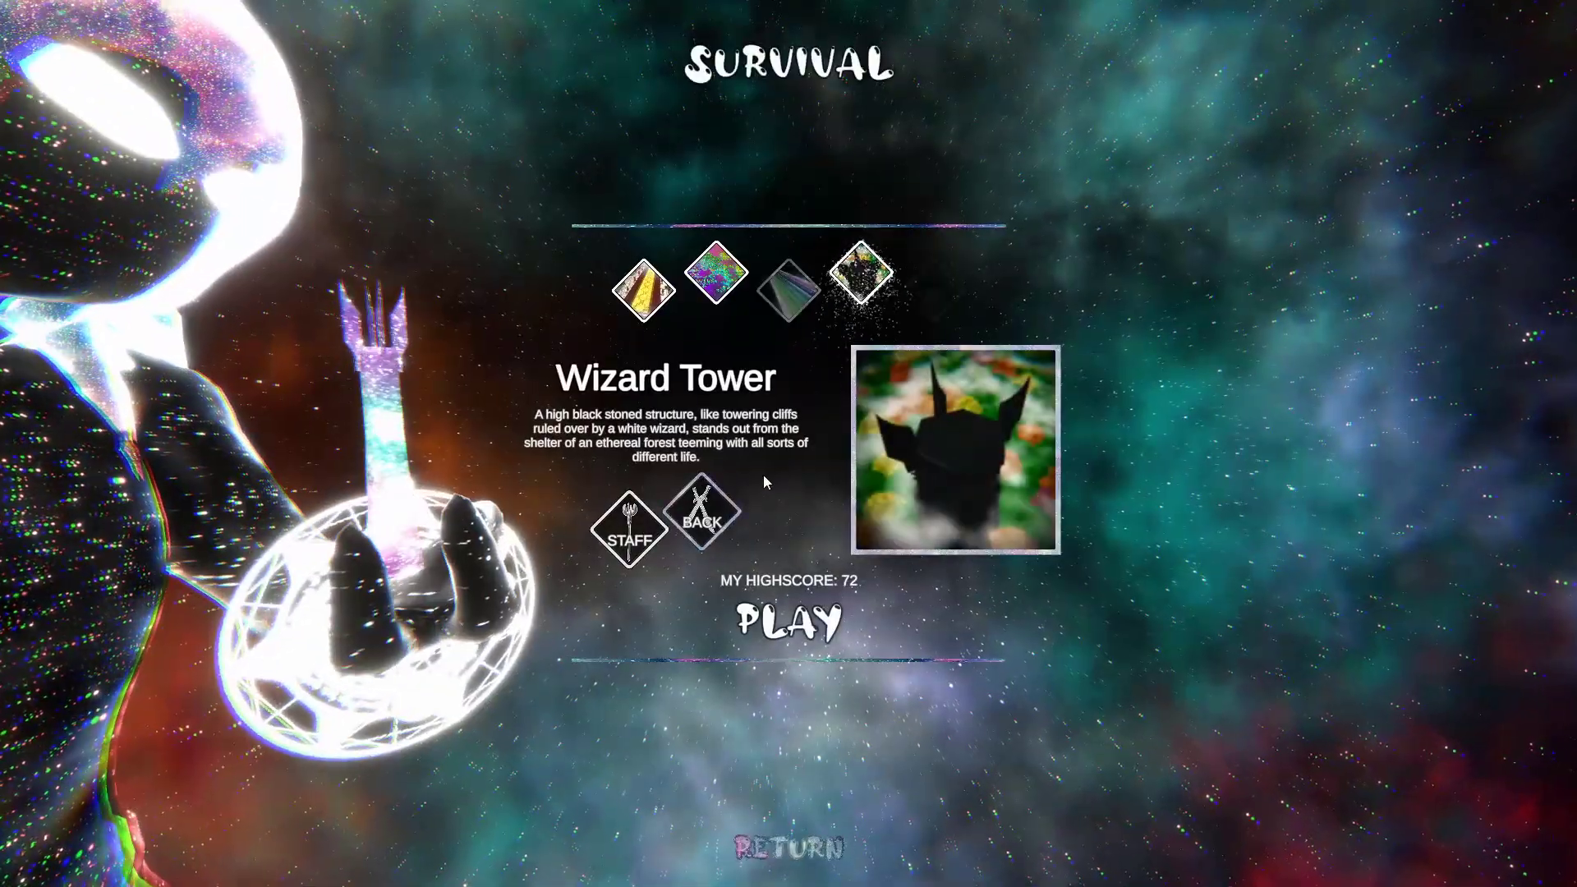
- Preview the Stairs to Valhalla, Cubic Prism and Rainbow Bridge survival maps
click(648, 315)
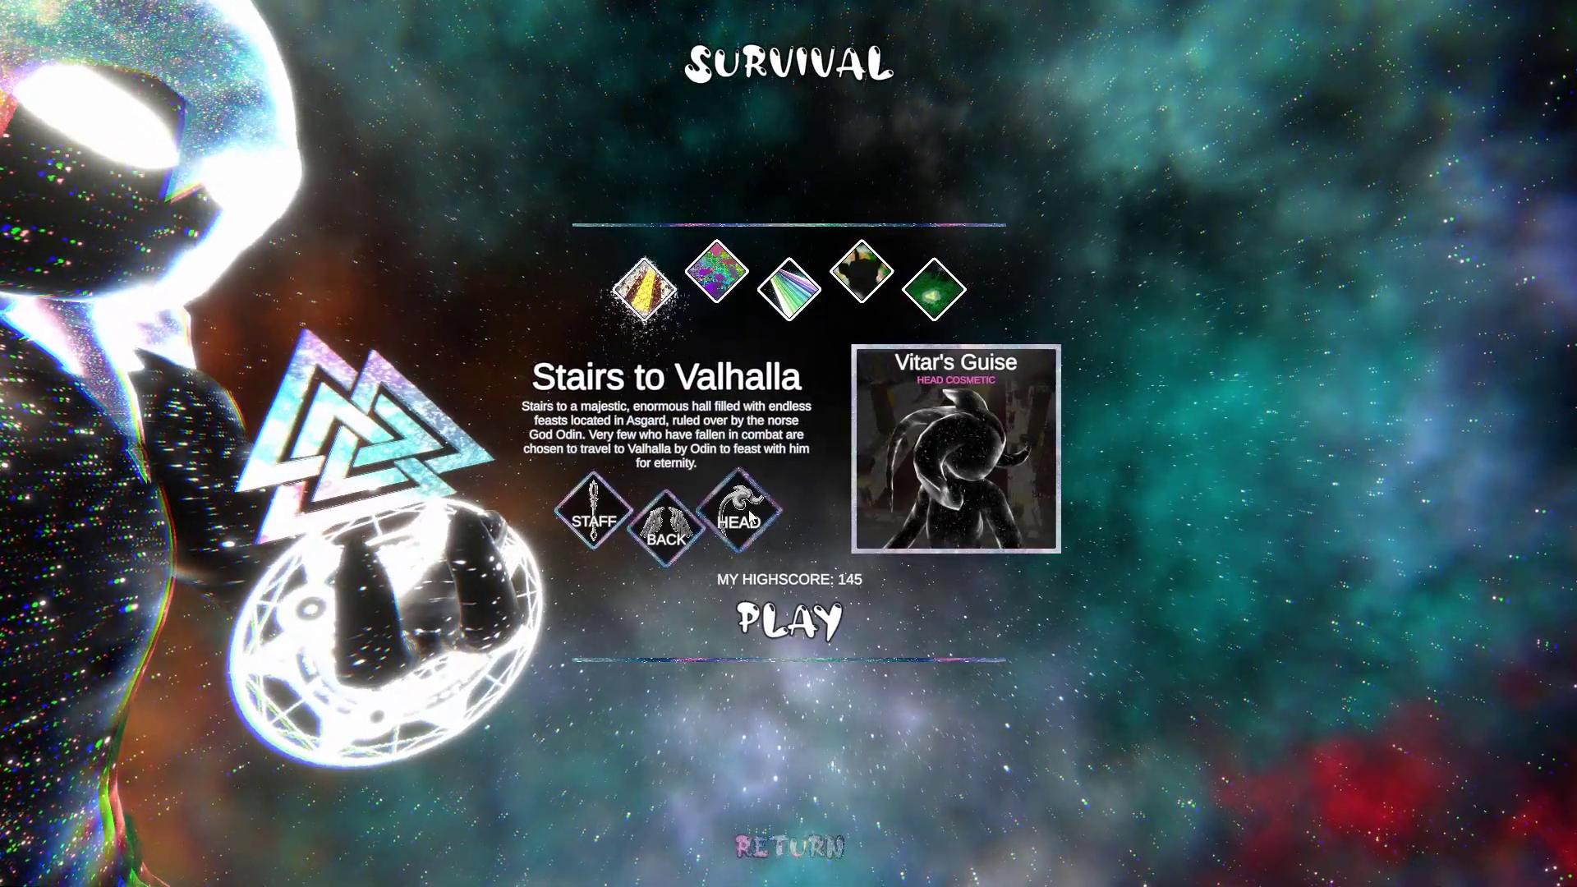
click(721, 292)
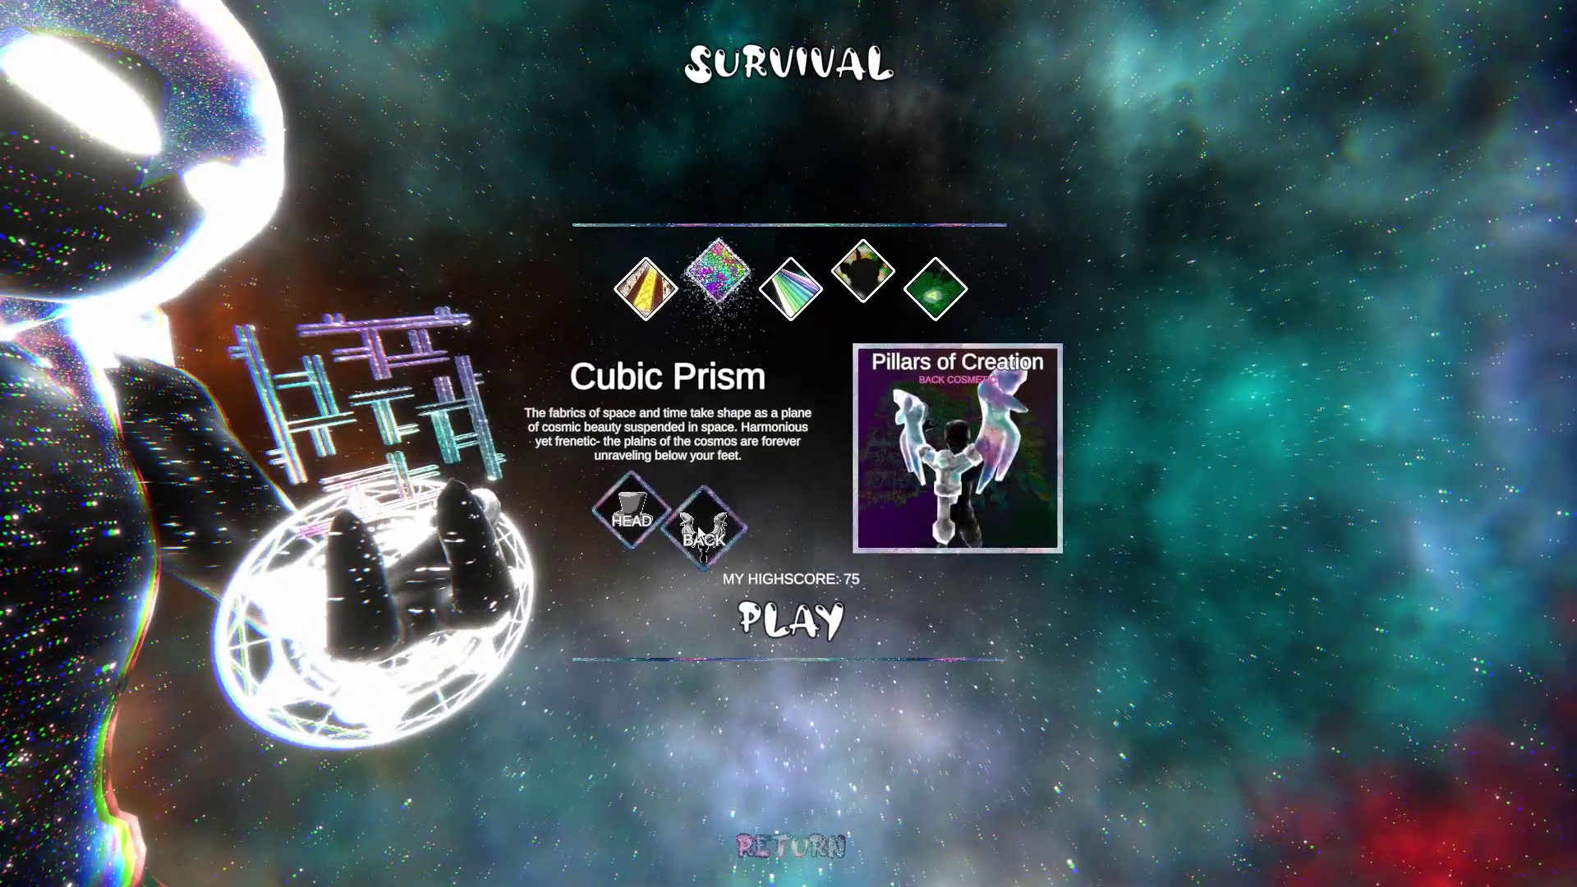
click(793, 289)
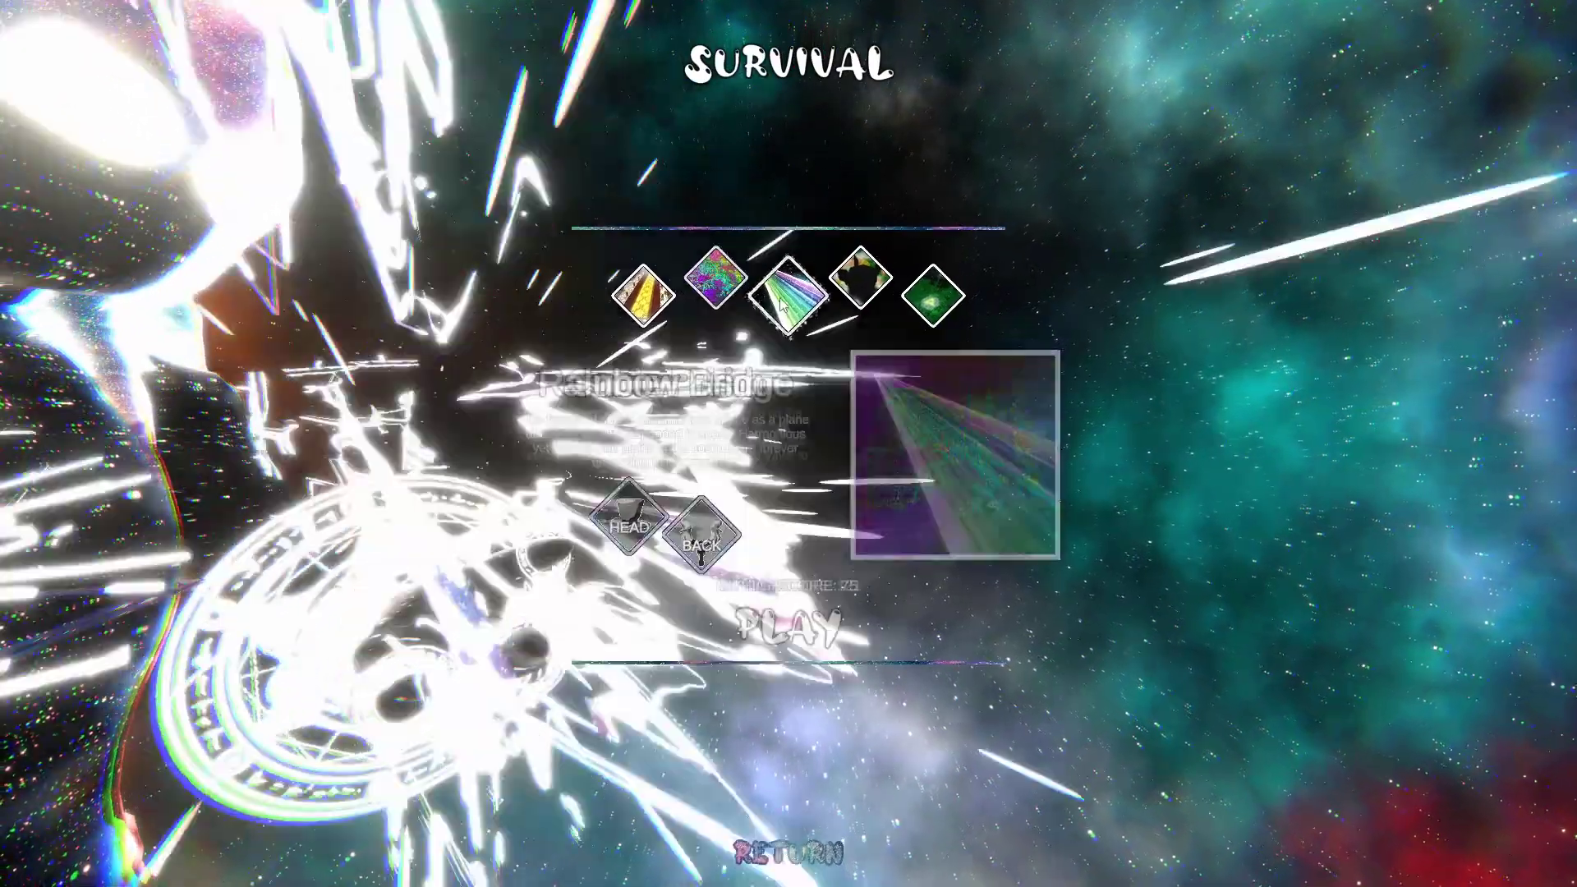
click(721, 286)
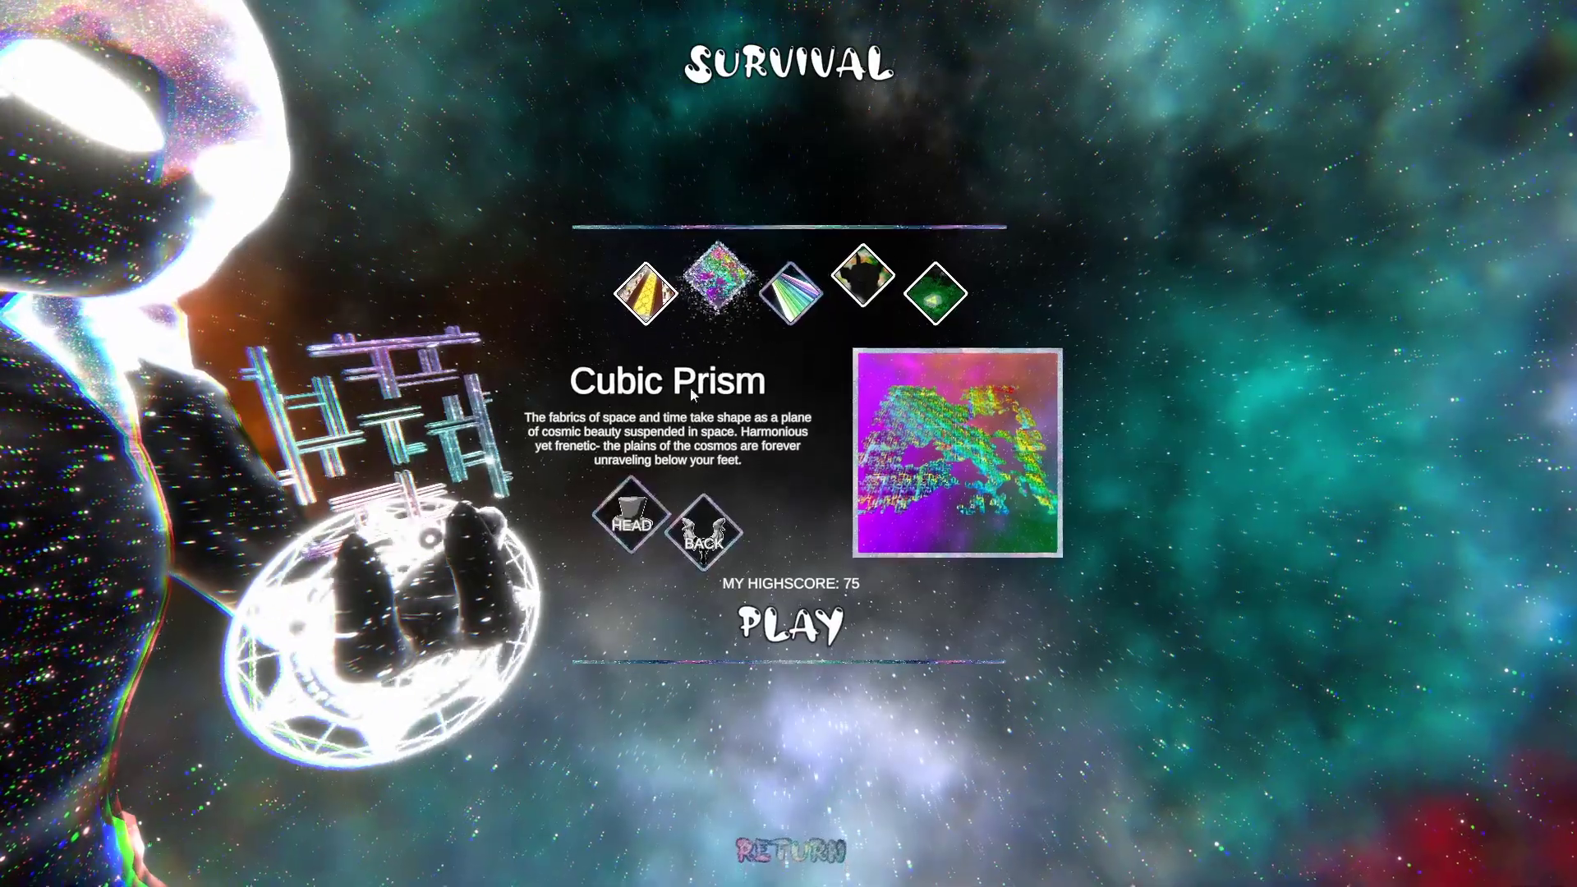
mouse_move(649, 521)
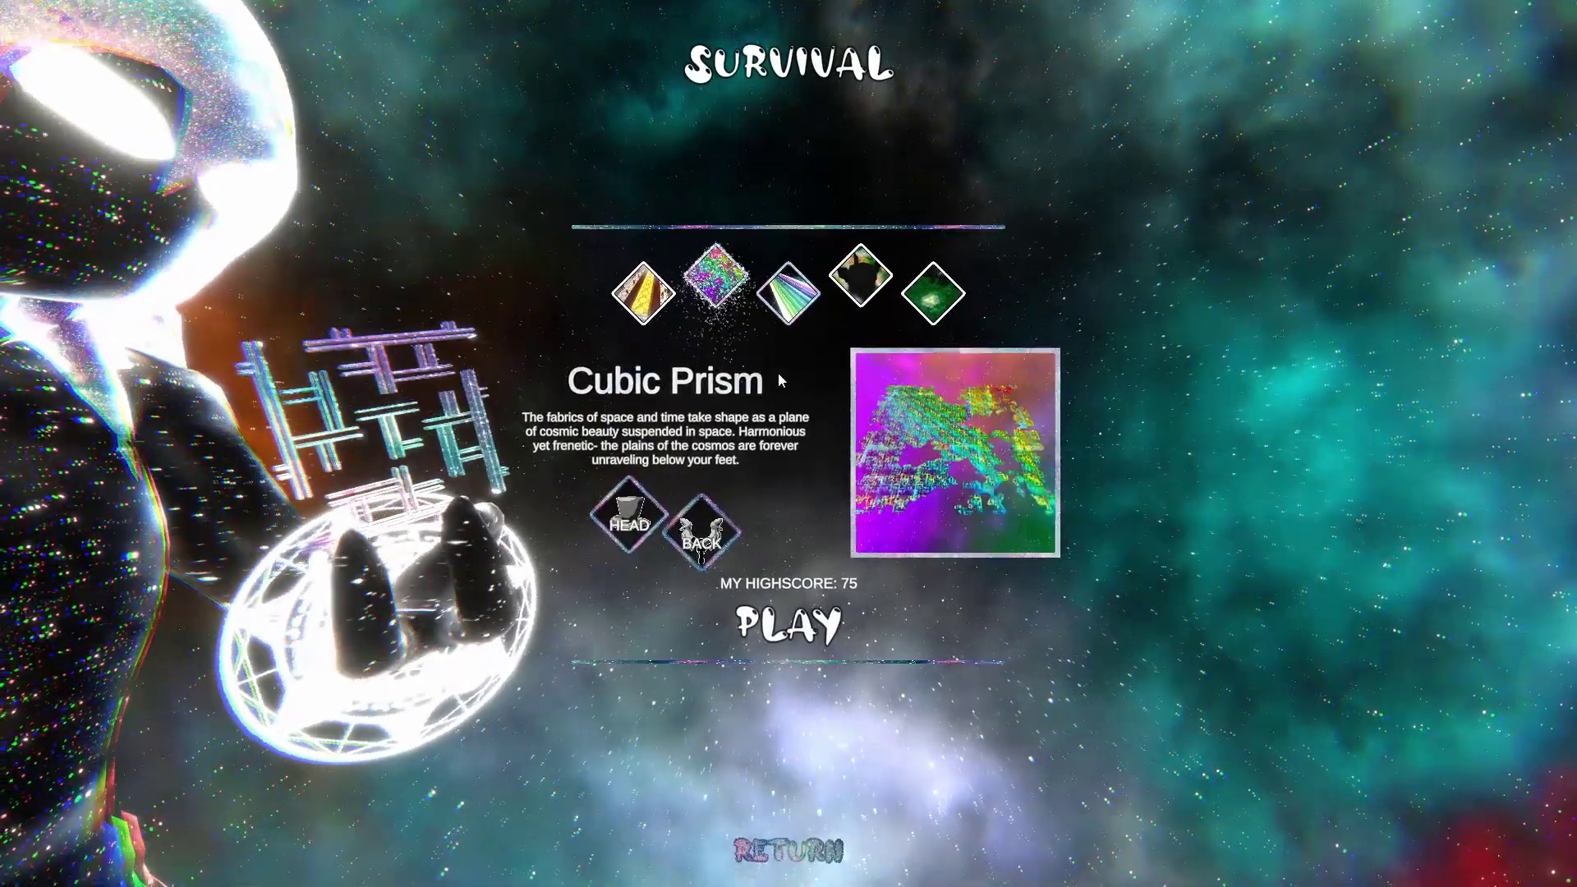
click(784, 316)
- Move on to the Wizard Tower map, then settle on Lost Woods (highscore 105)
click(859, 277)
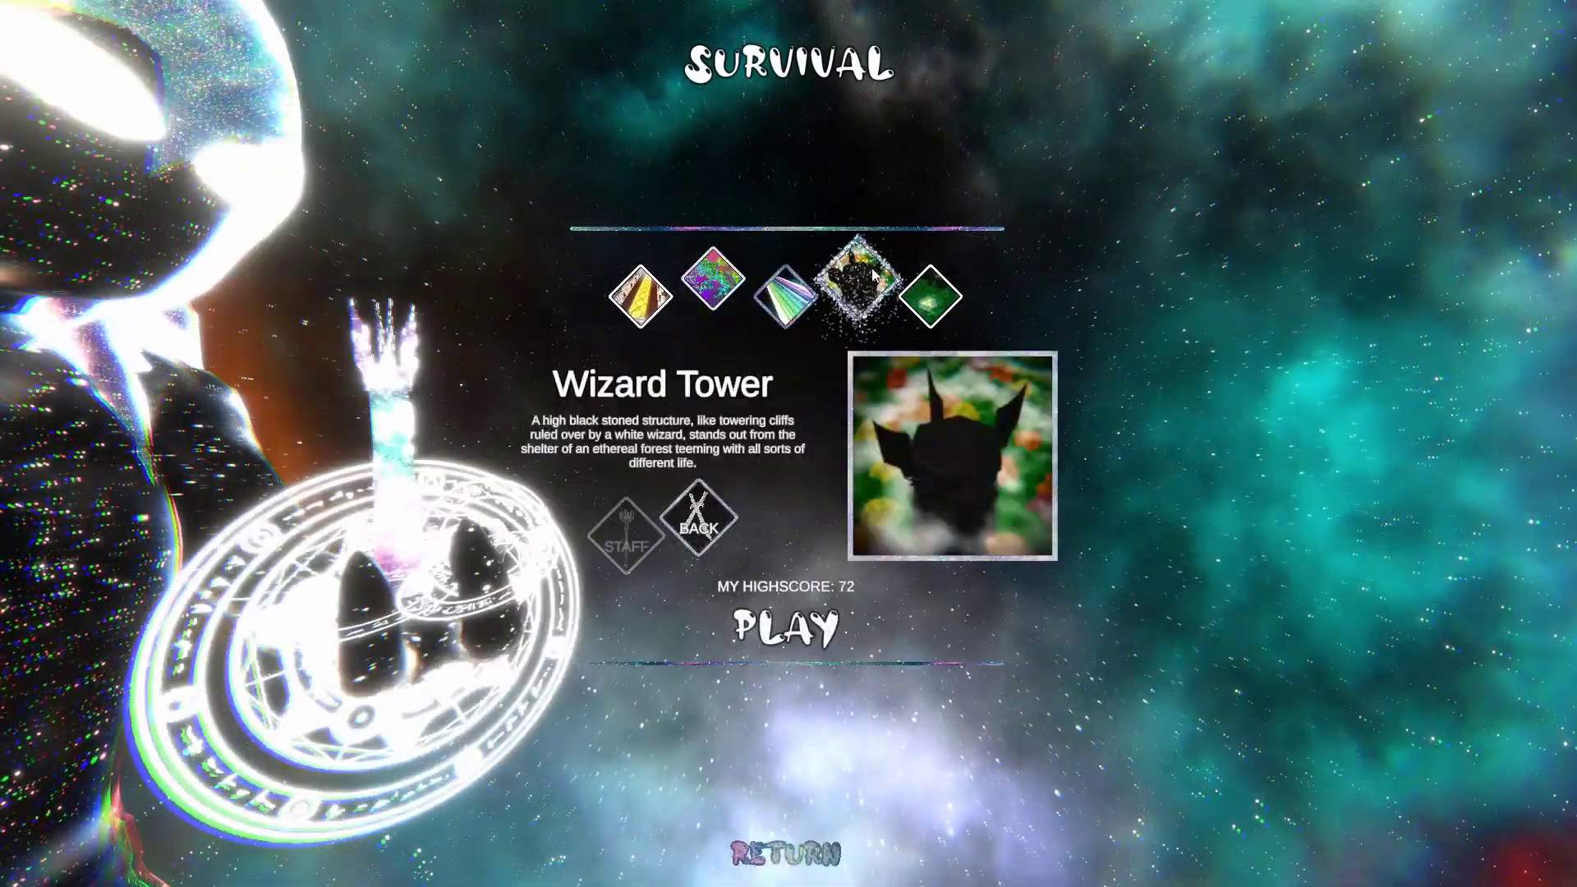
click(796, 305)
click(860, 277)
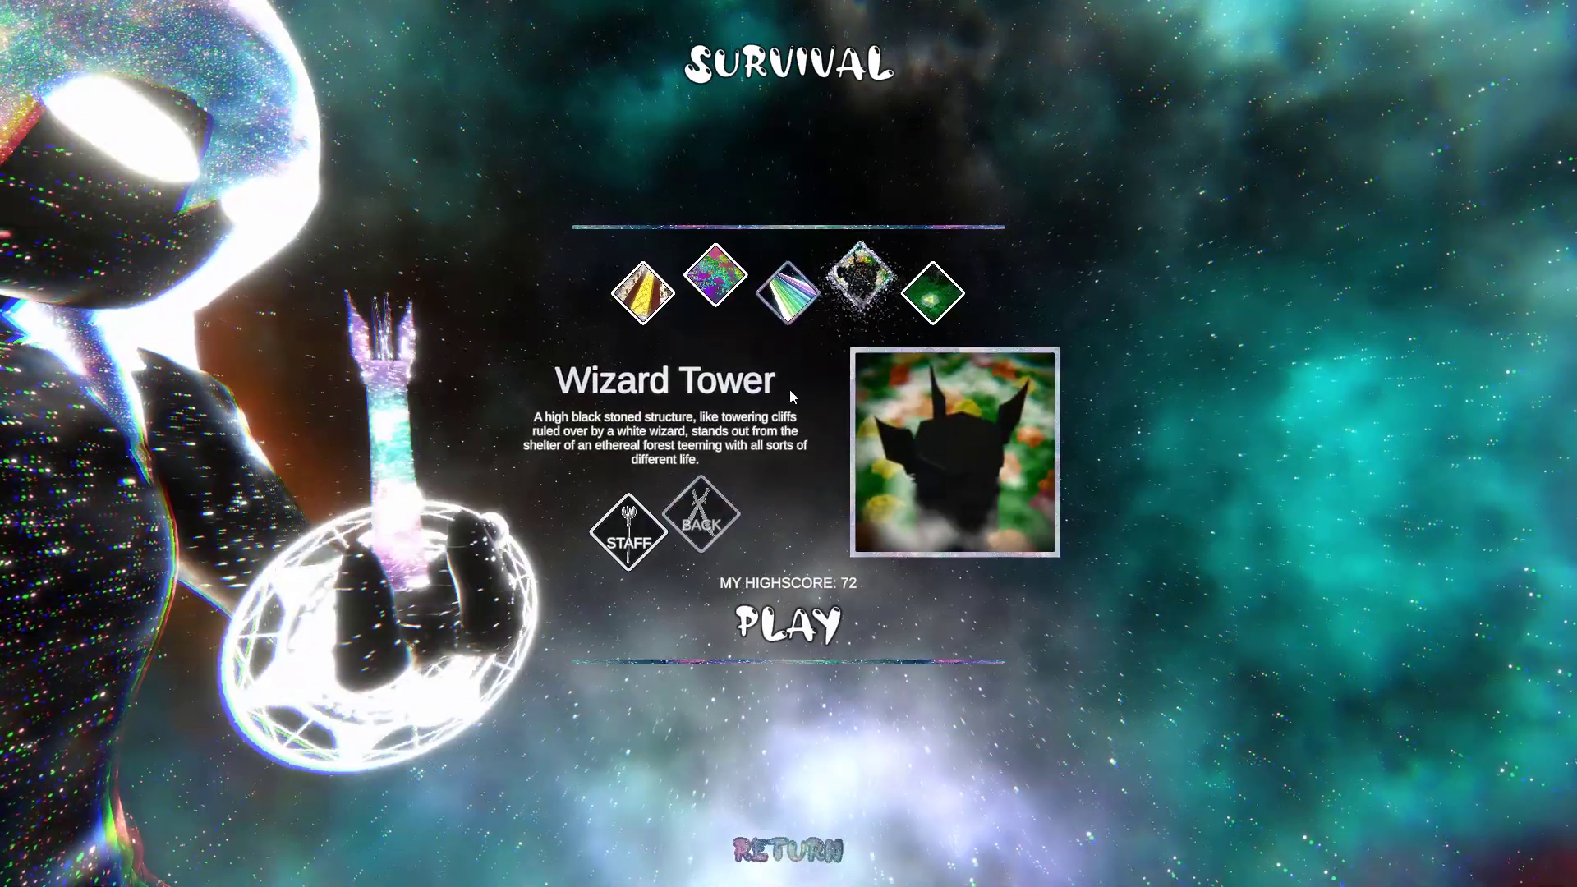
mouse_move(622, 532)
mouse_move(689, 515)
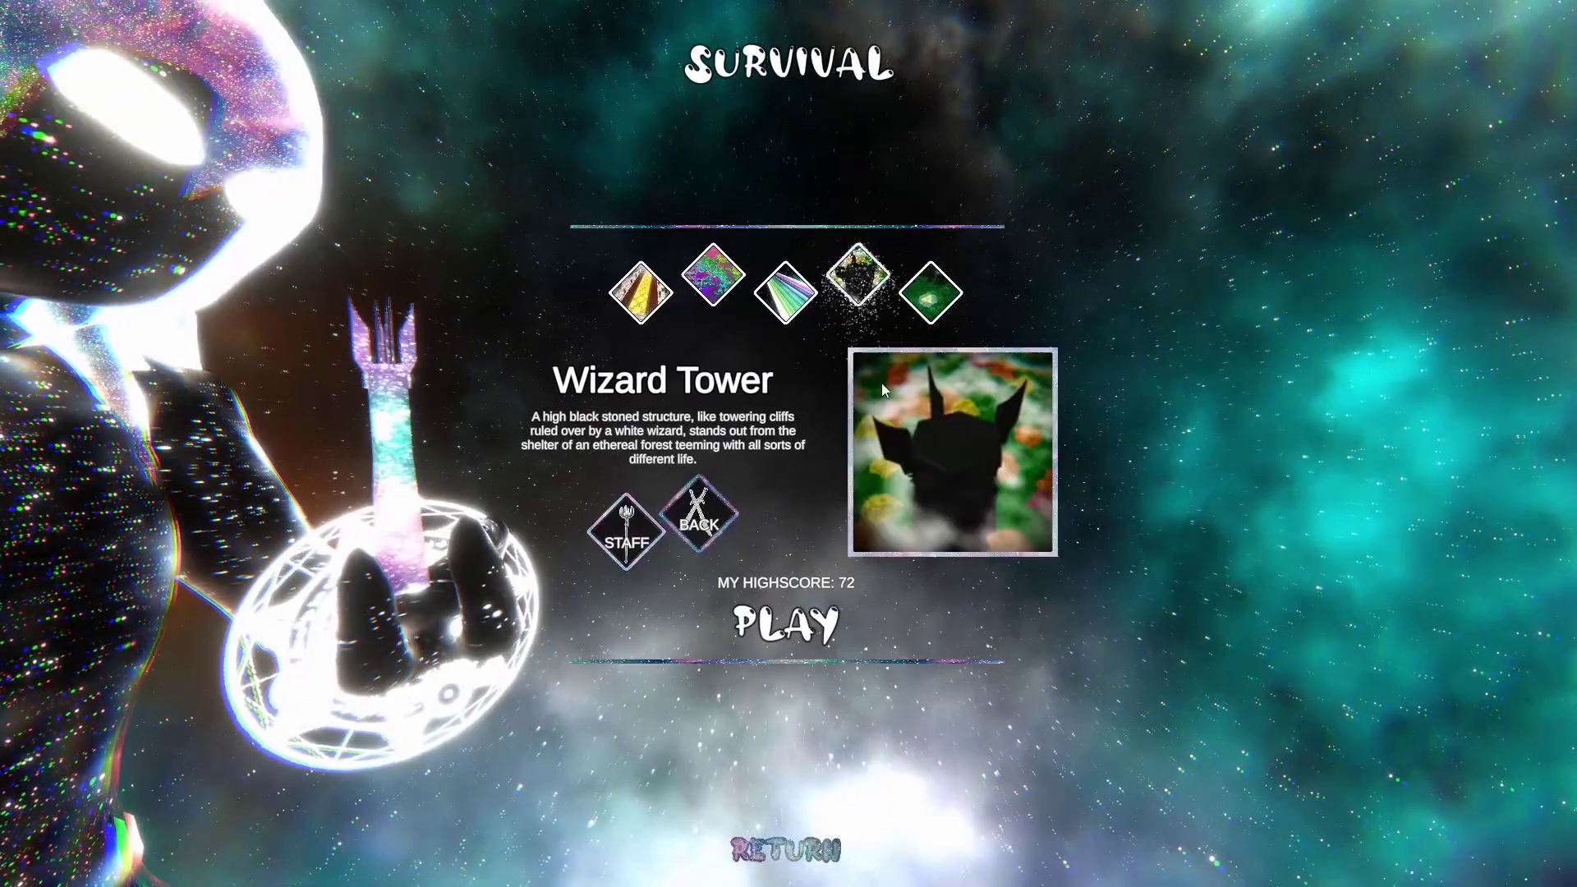
click(935, 303)
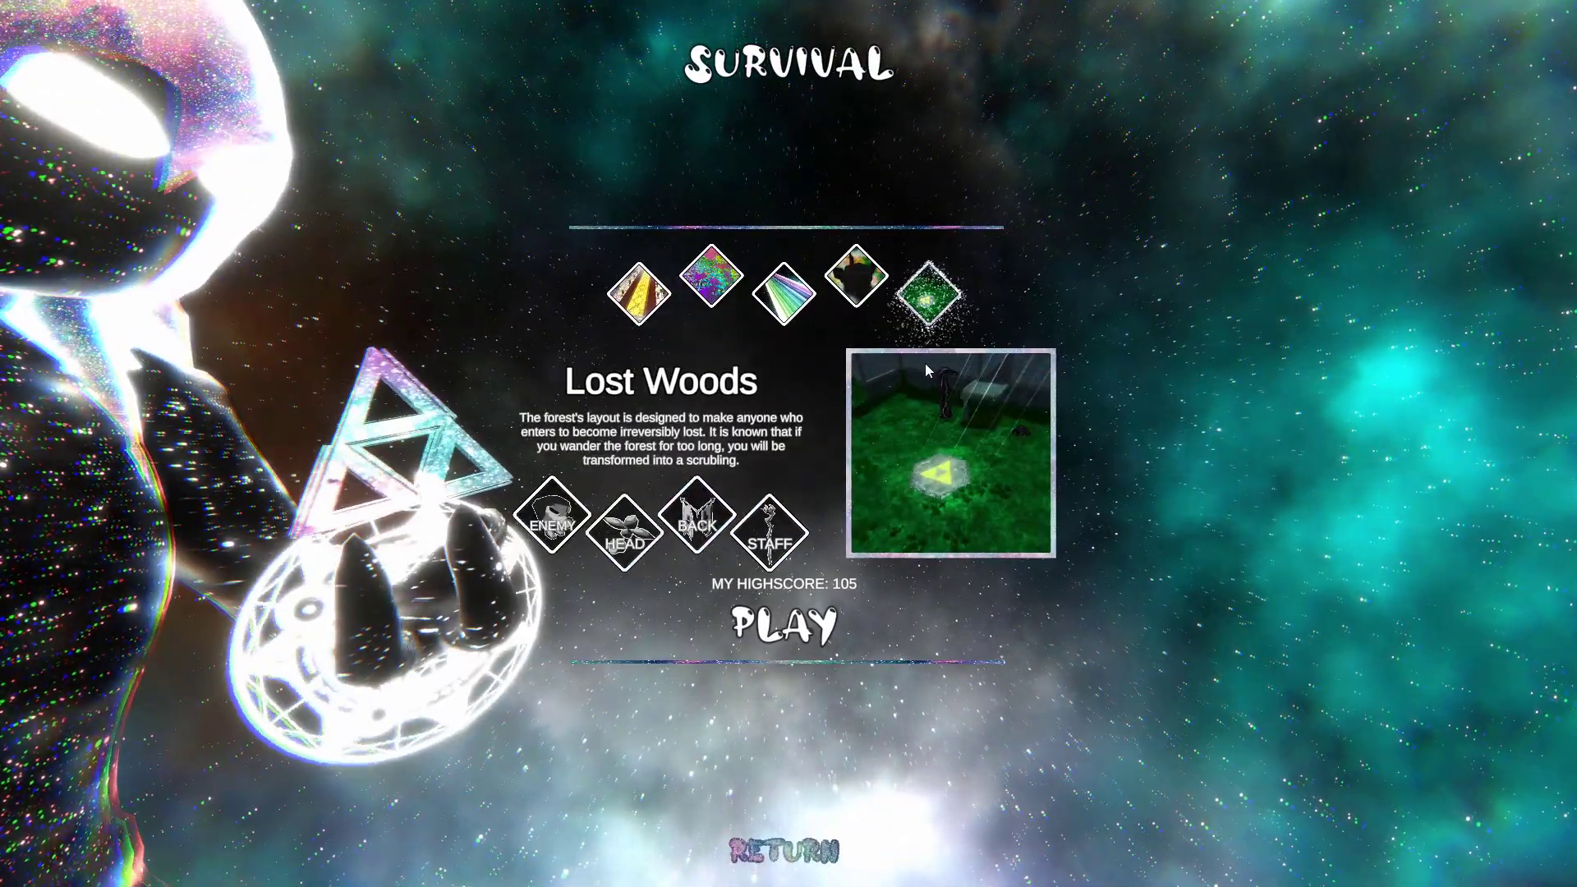
mouse_move(567, 505)
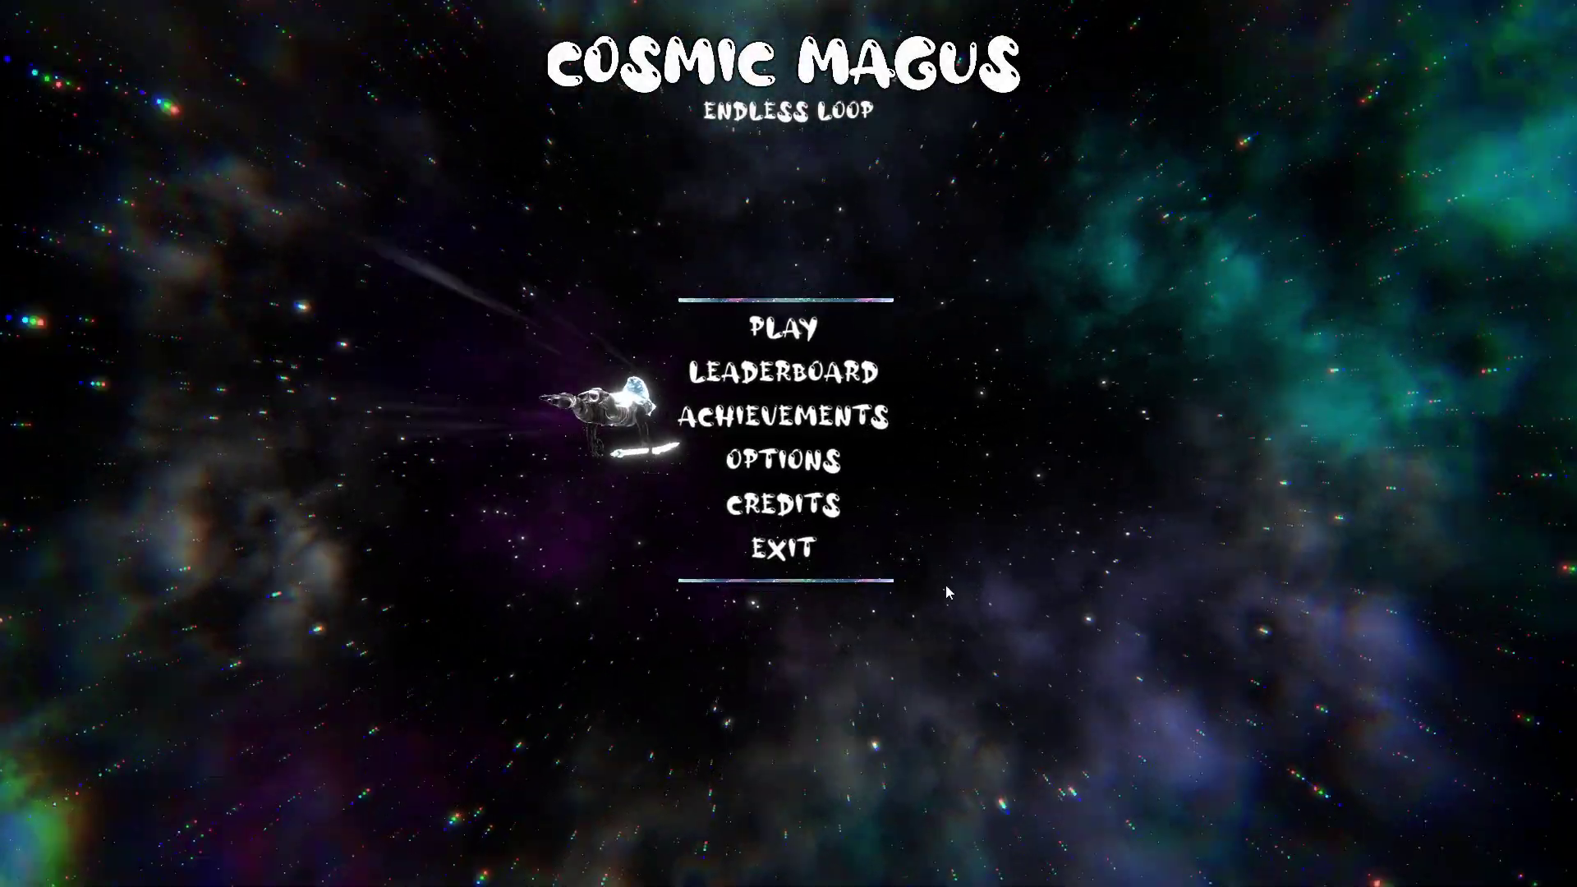
- Go to PLAY > Survival, step through the maps to Lost Woods and begin the run
click(783, 328)
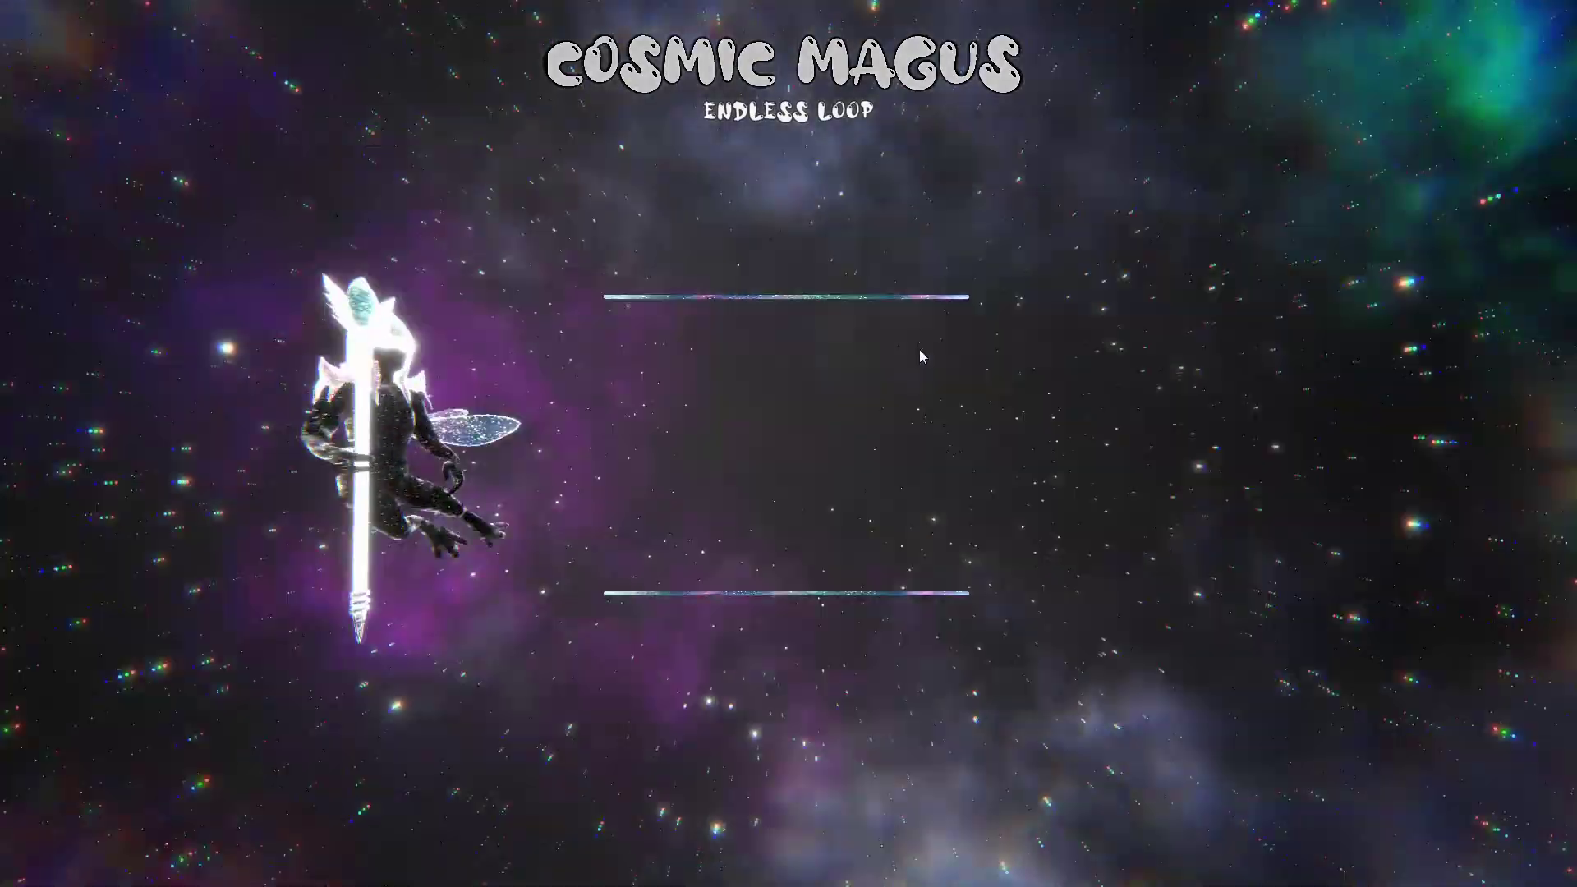
click(668, 456)
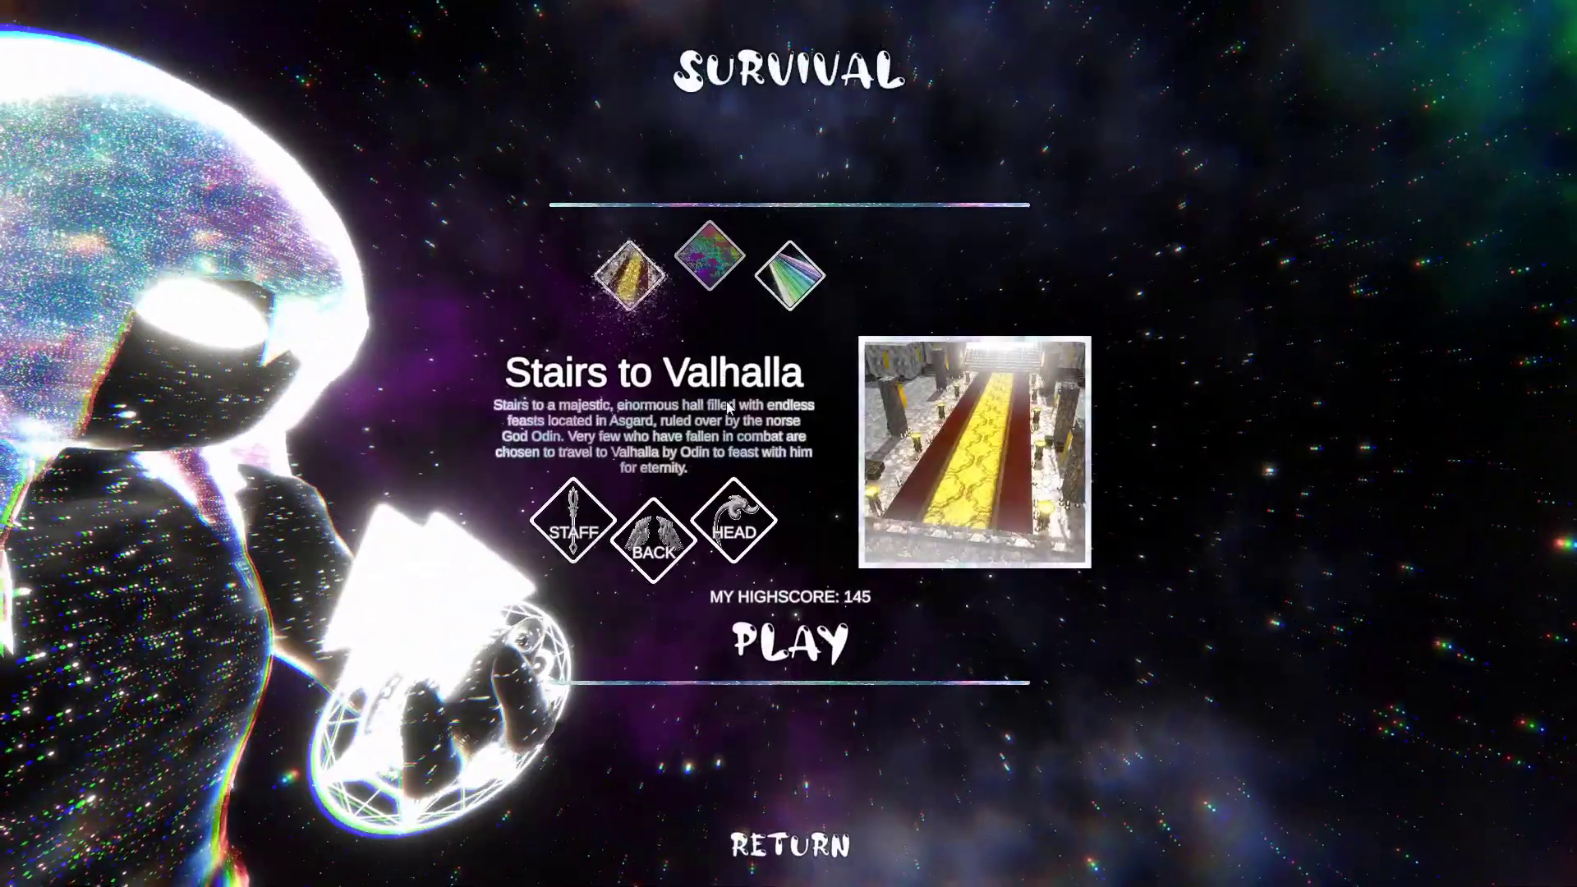
click(761, 310)
click(717, 275)
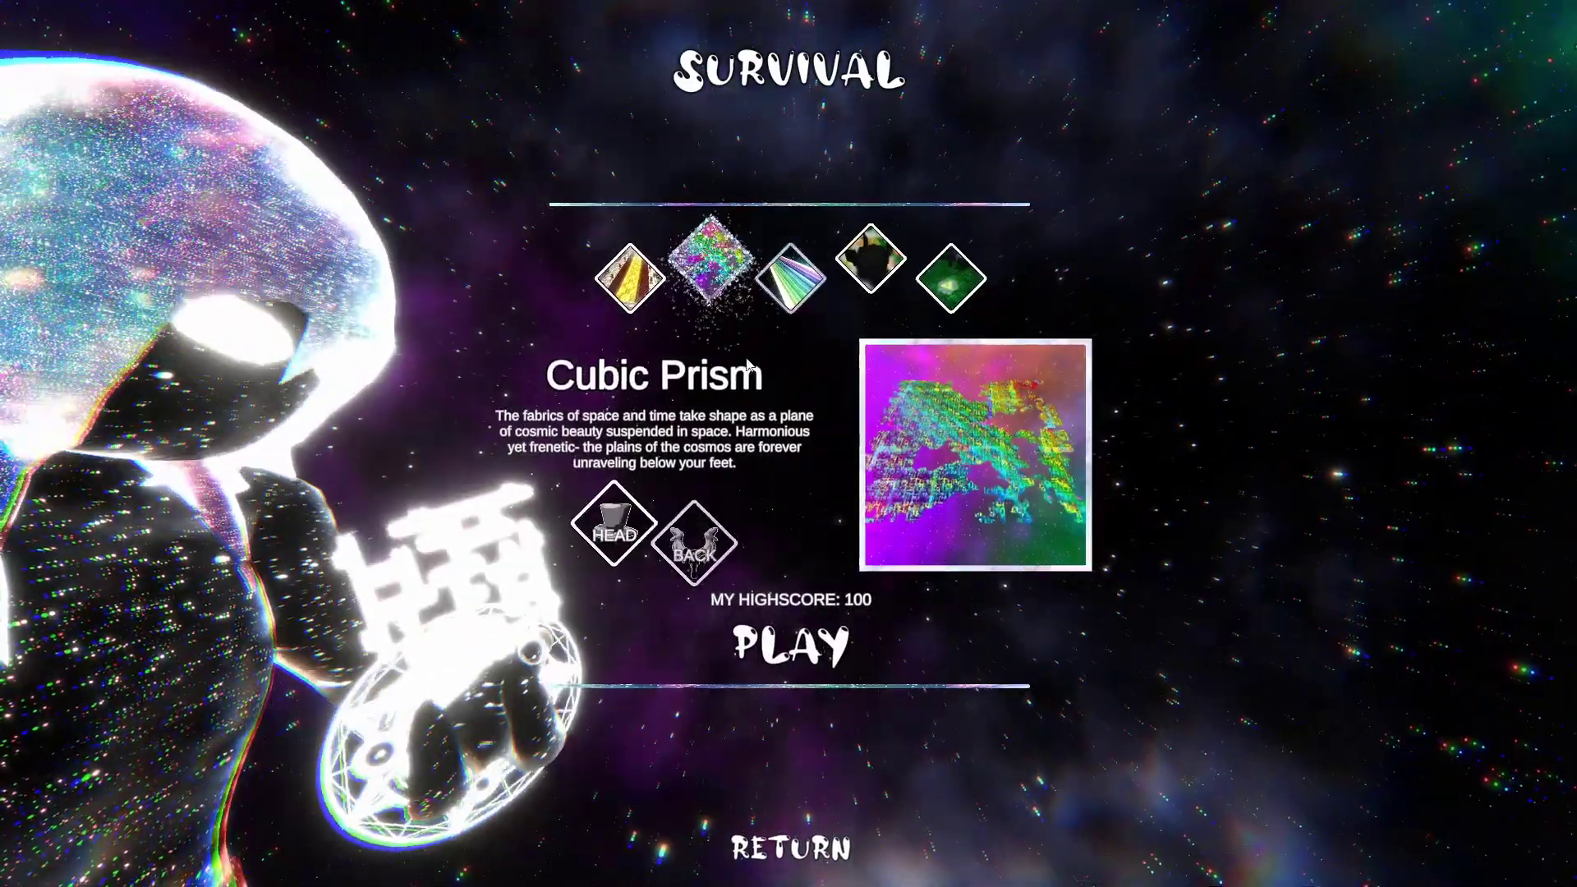
click(871, 288)
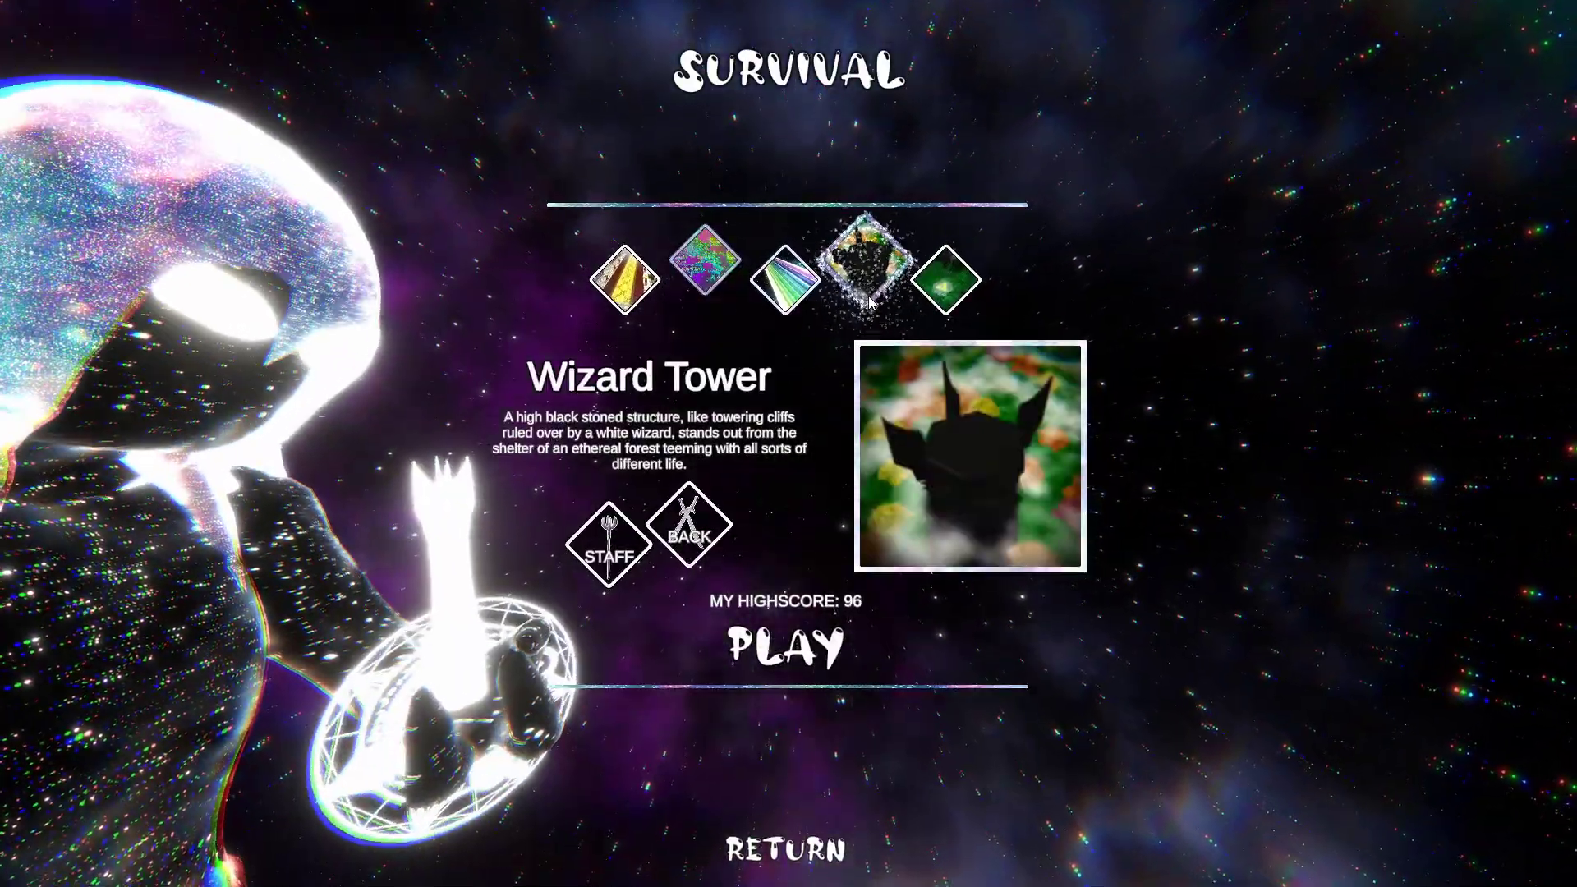
click(945, 279)
click(838, 637)
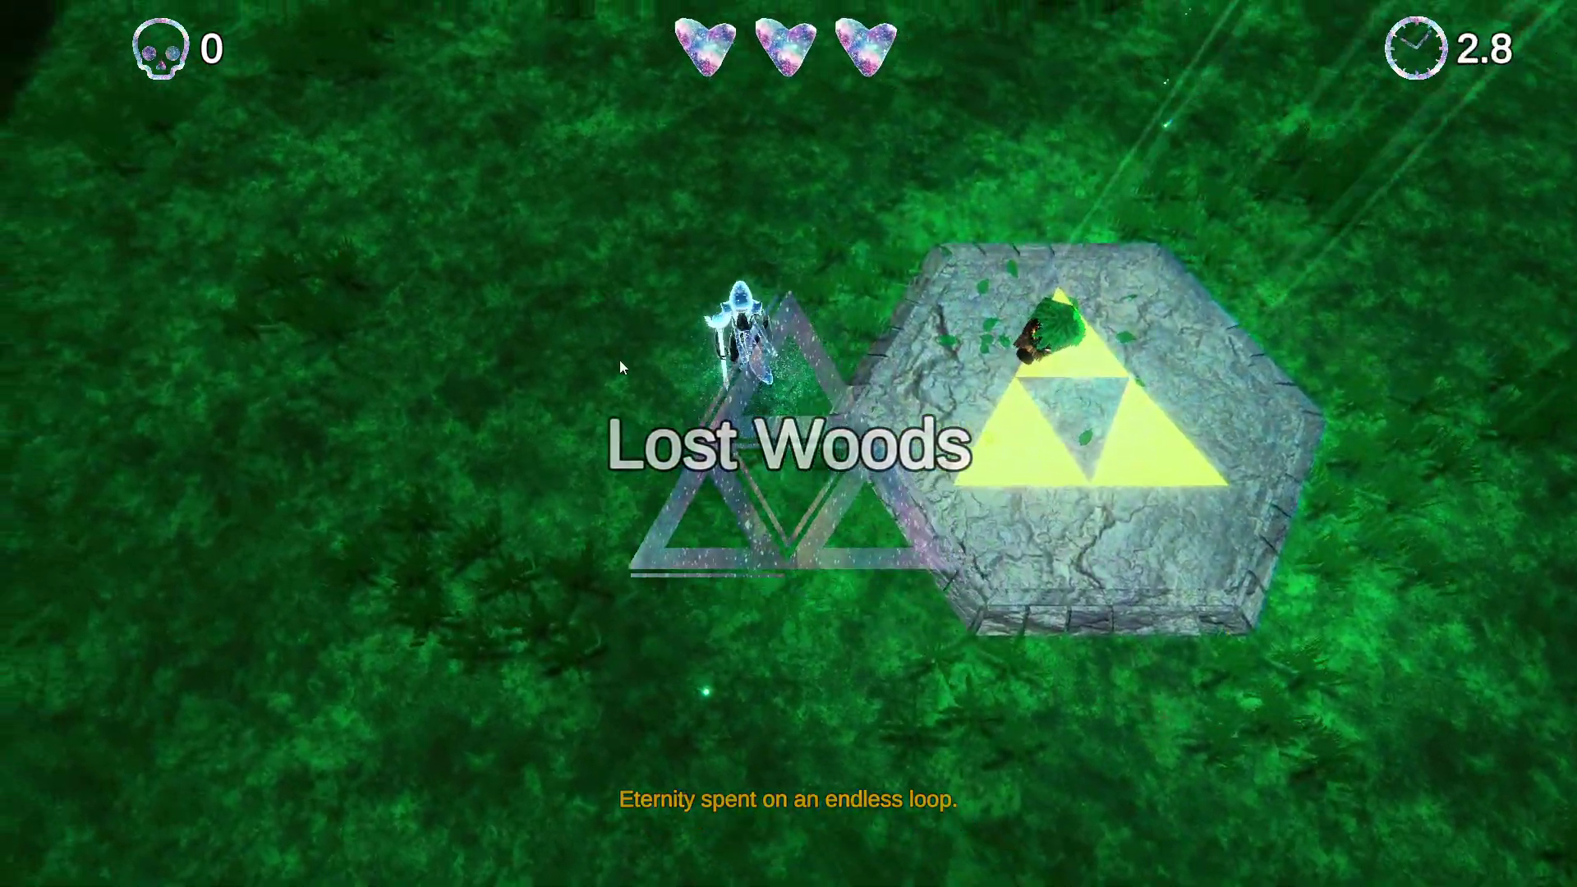
- Move around the Triforce platform and slash at nearby enemies
key(d)
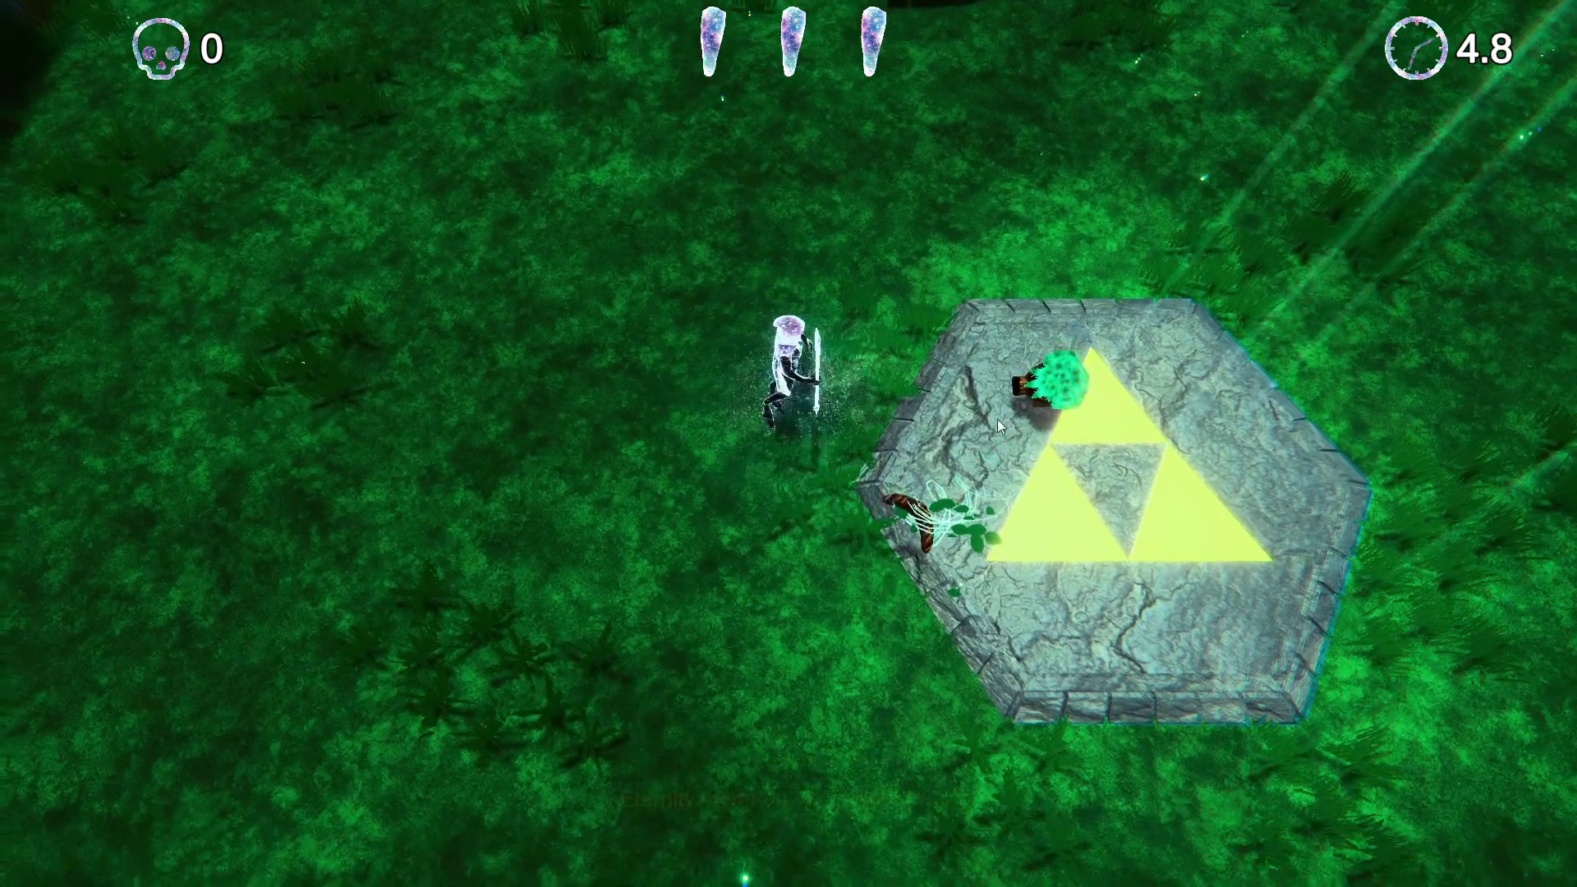
click(860, 254)
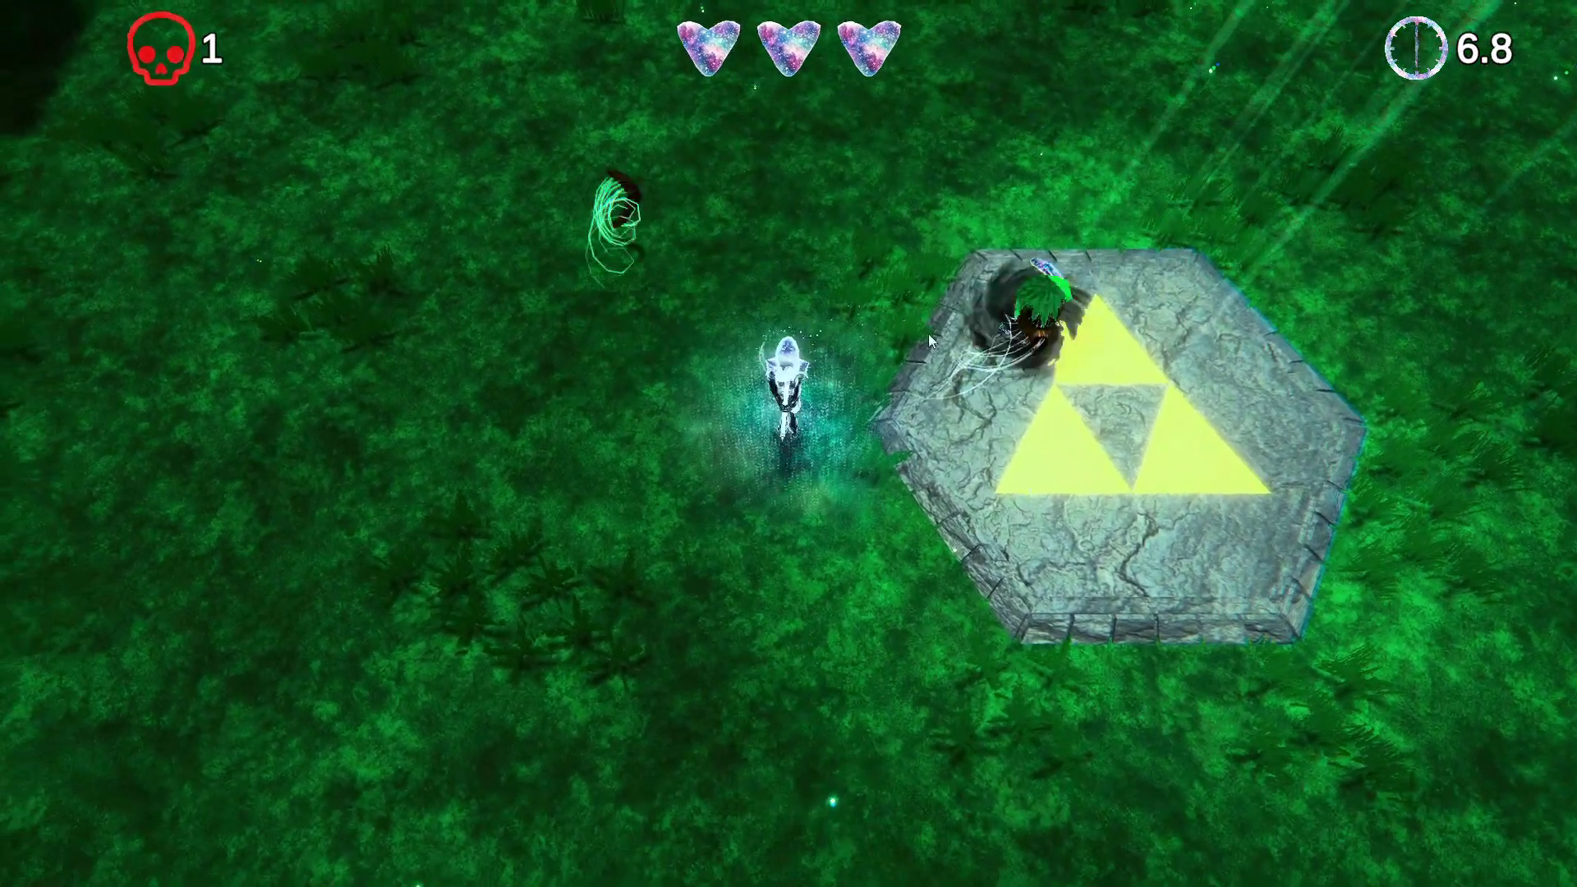
key(w)
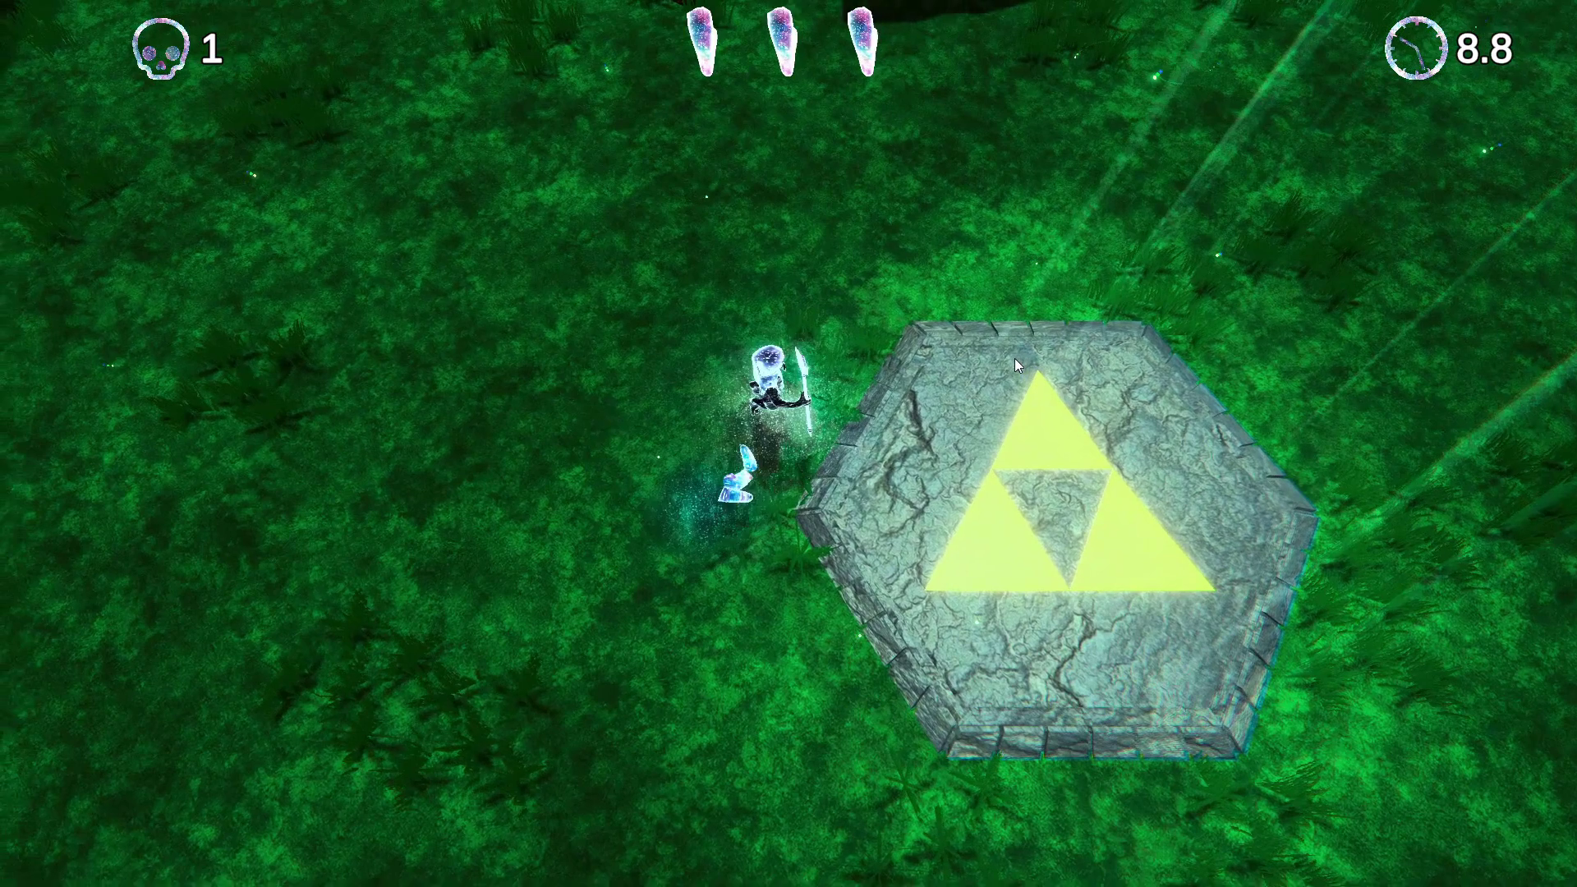
key(s)
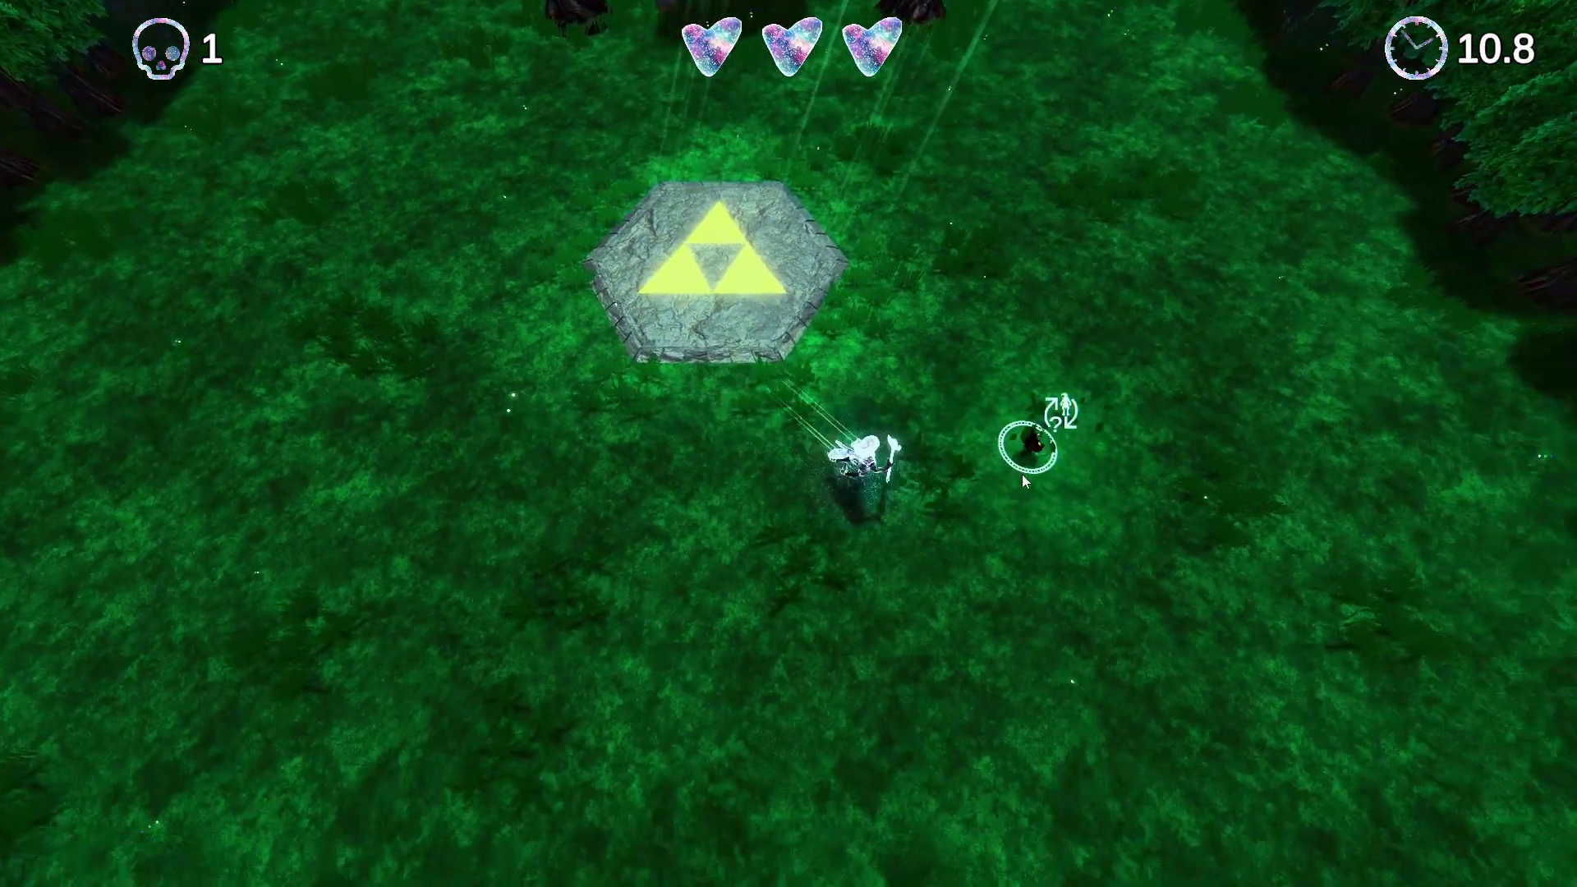
key(s)
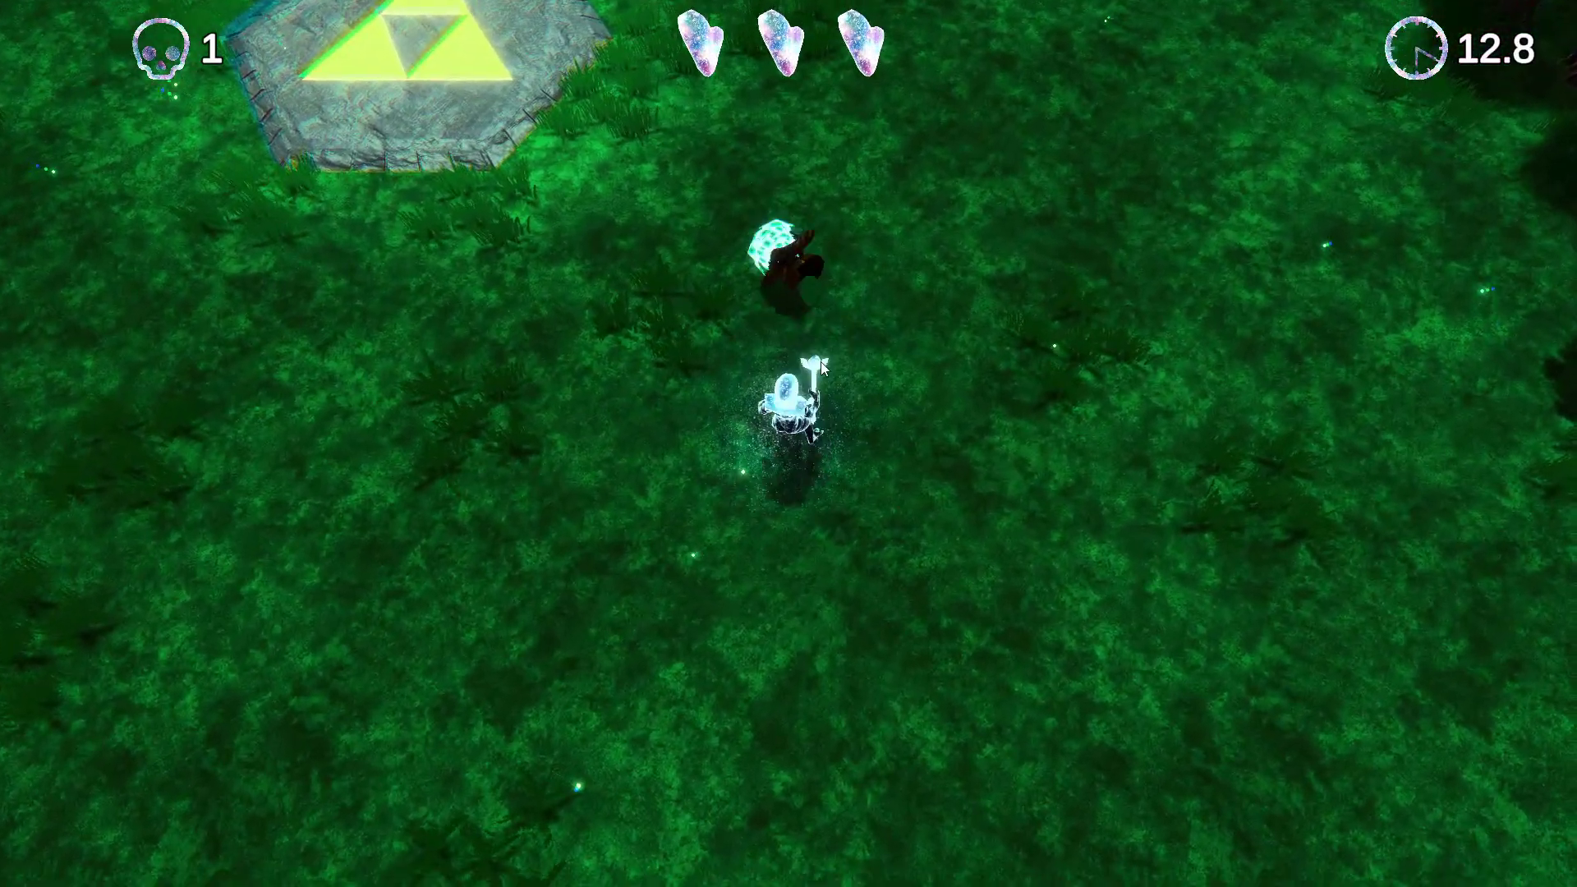
click(817, 234)
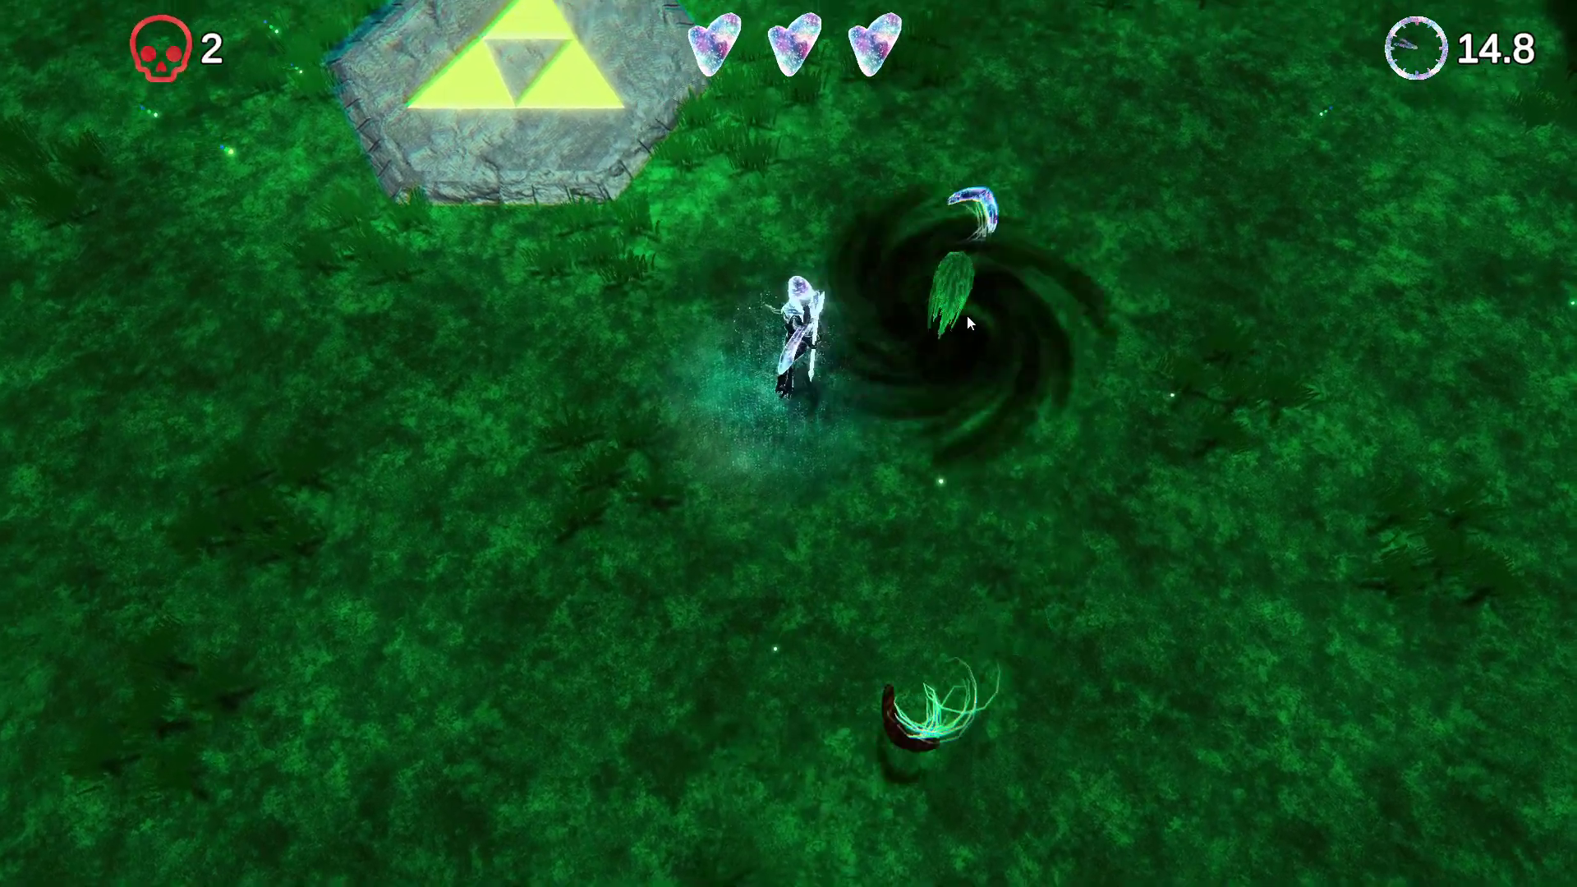
- Move left off the platform and throw the Boomerang at an enemy
key(w)
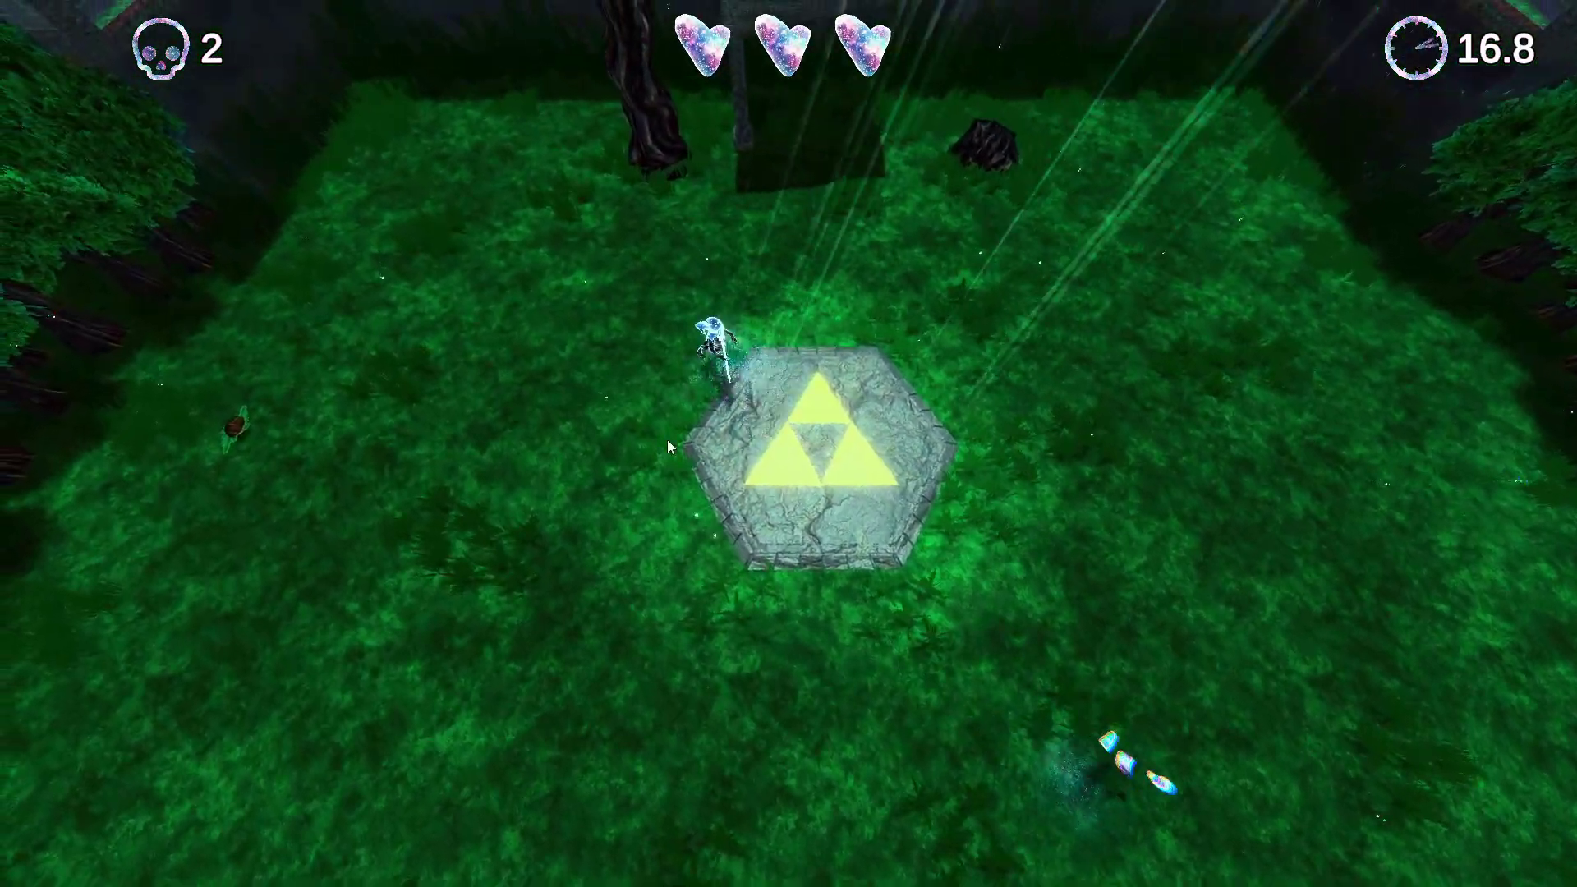
key(a)
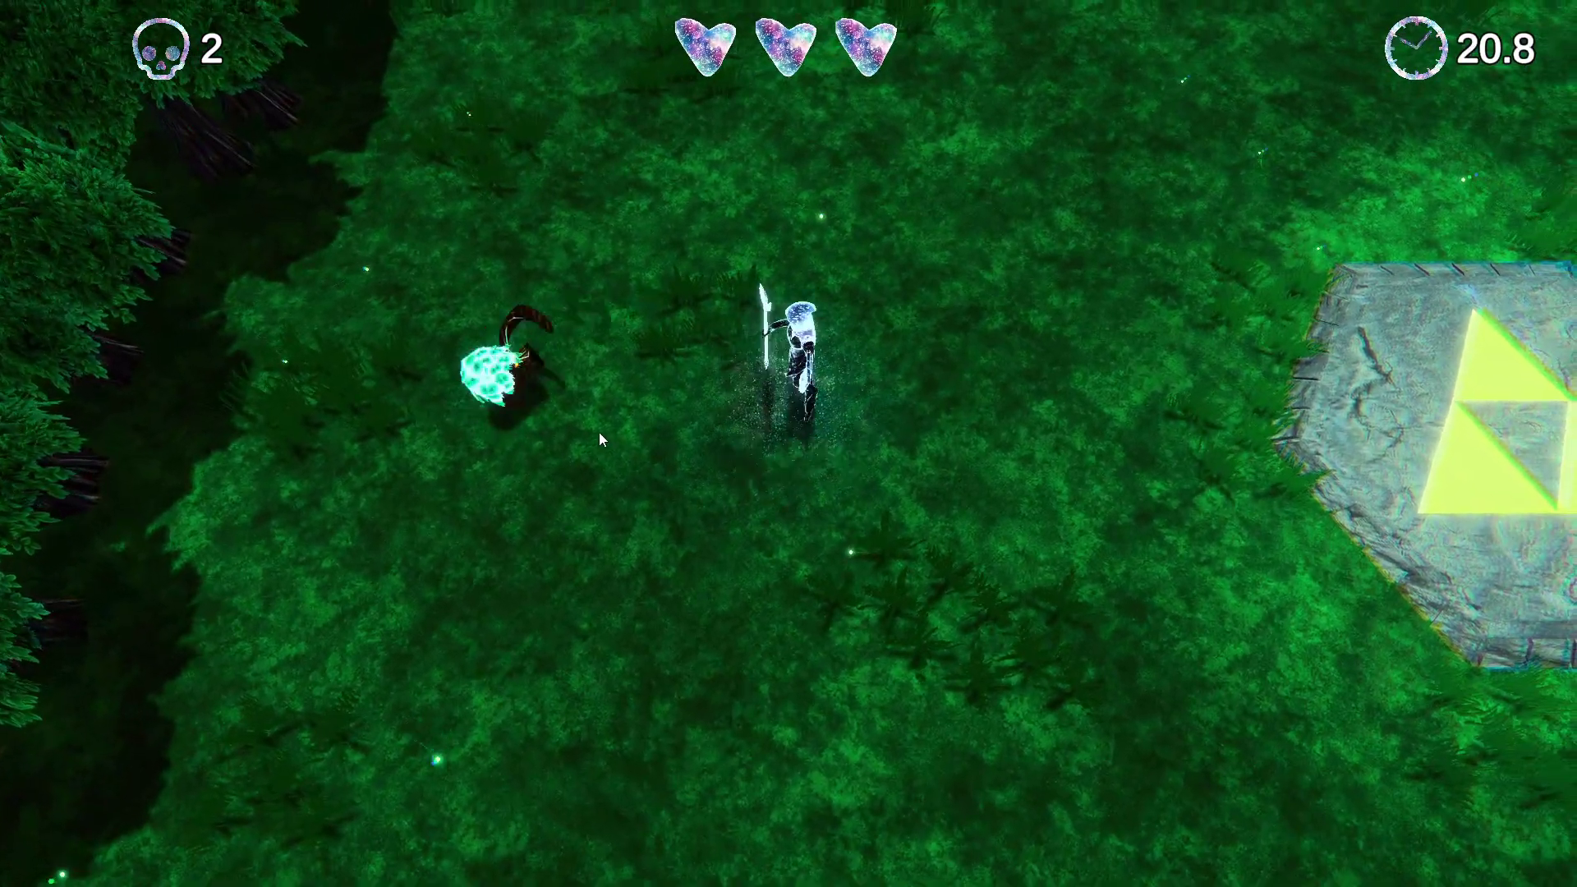
key(e)
click(383, 425)
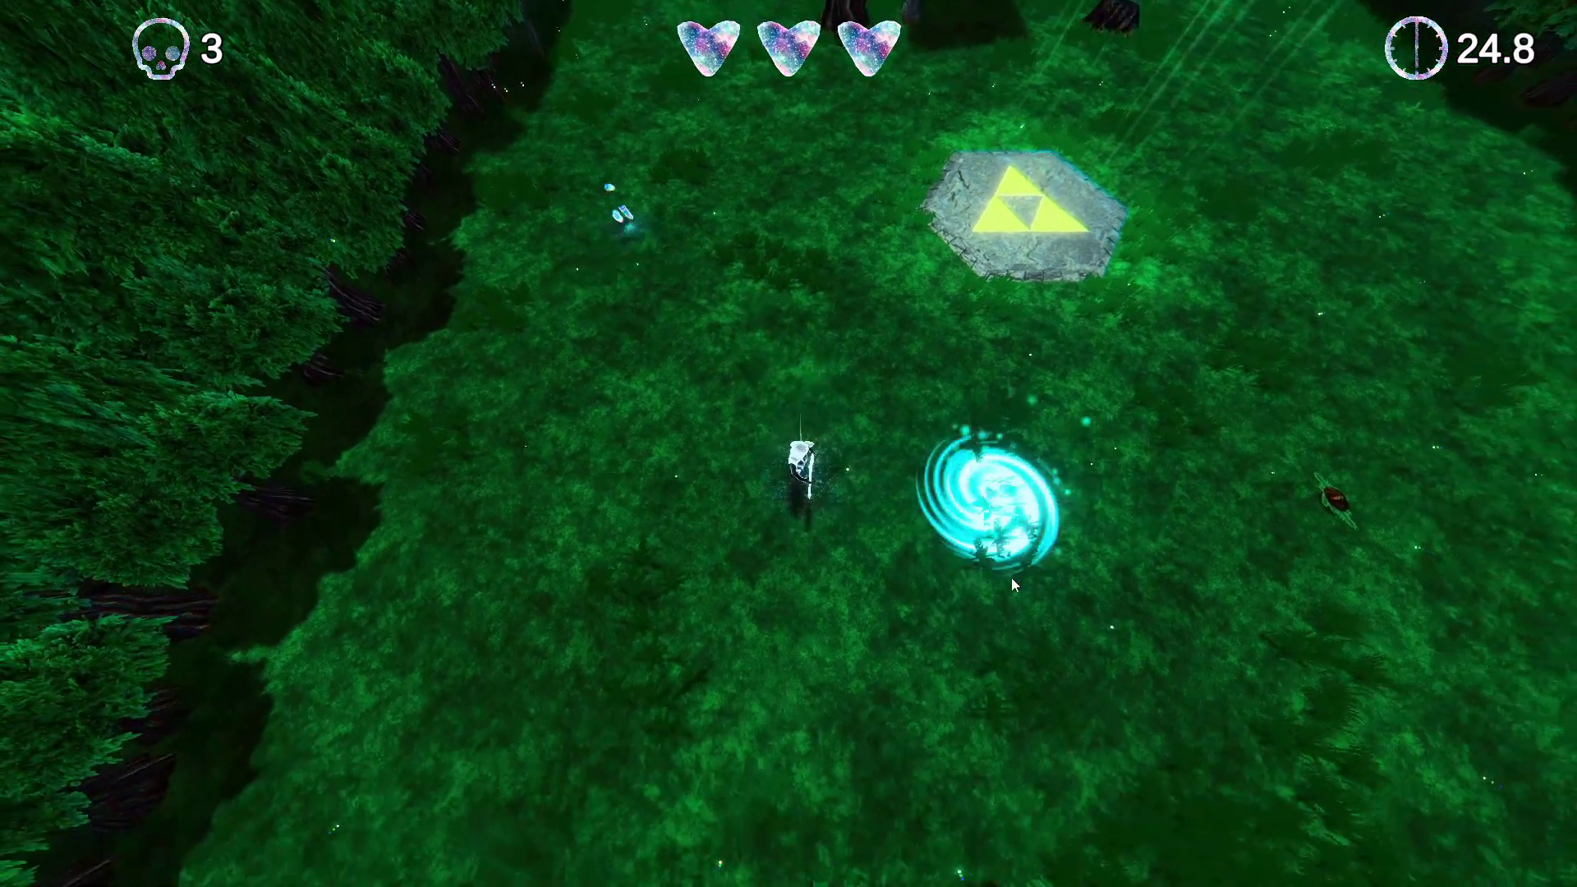
- Switch to the Icicle and fire it at an enemy while crossing the clearing
key(e)
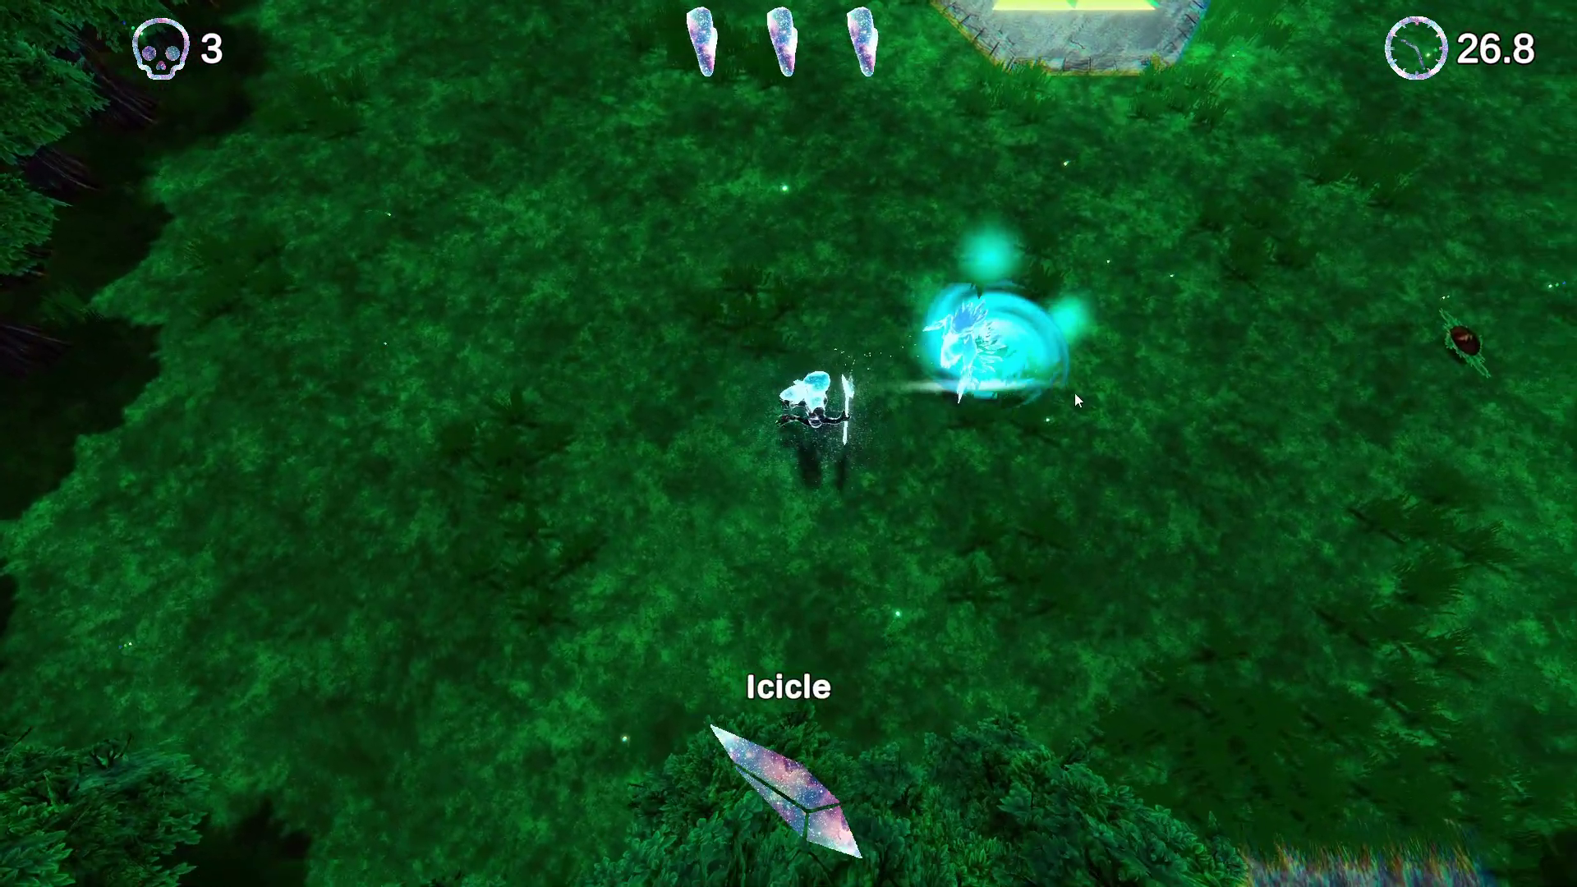
key(d)
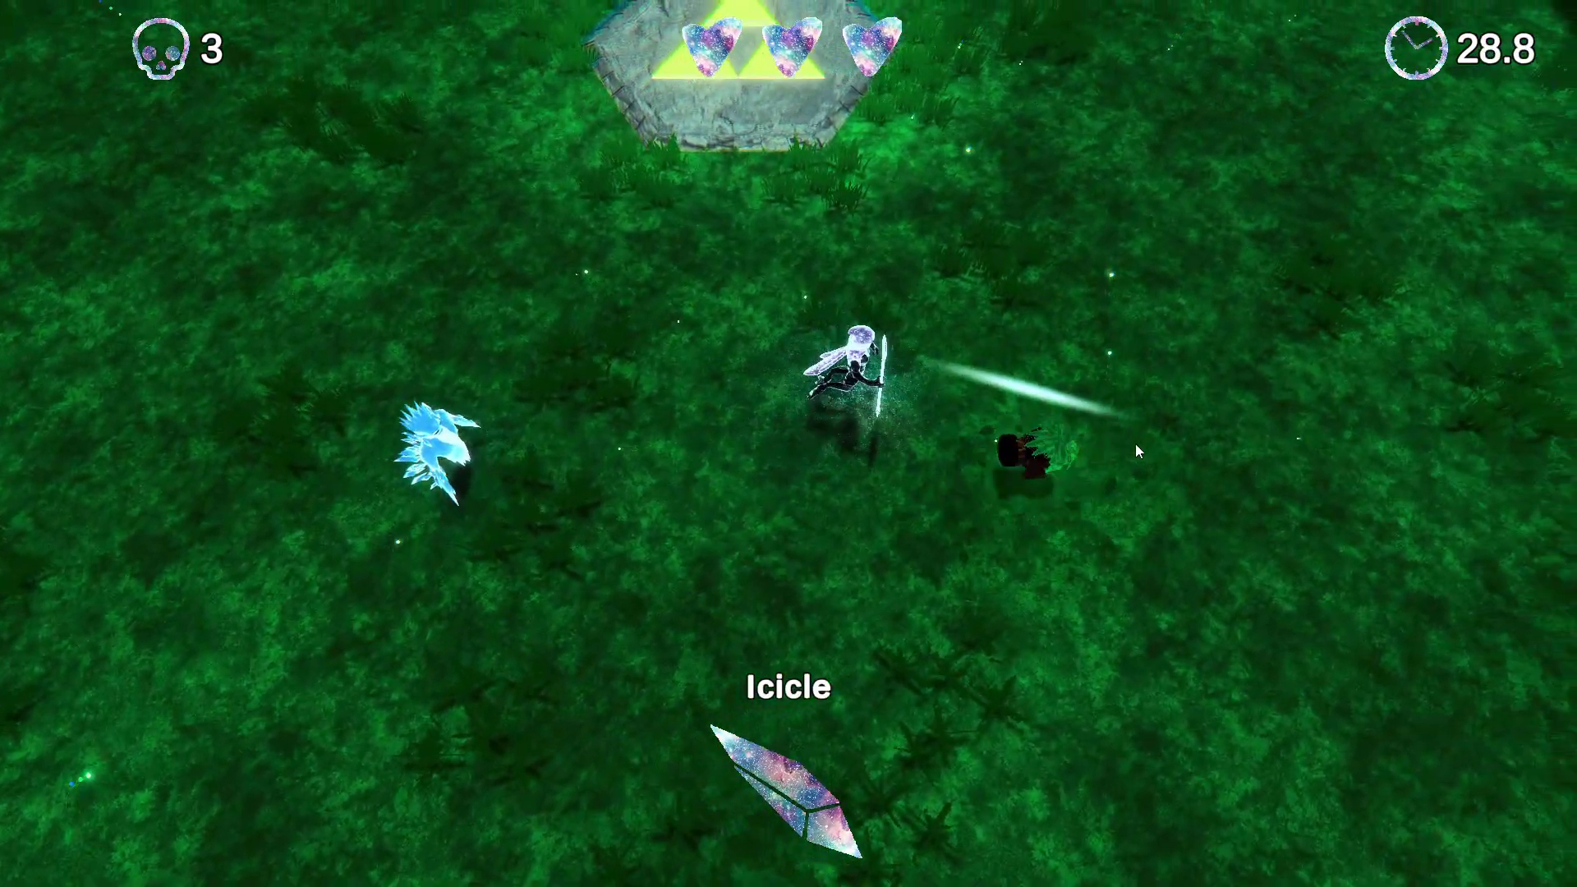
key(d)
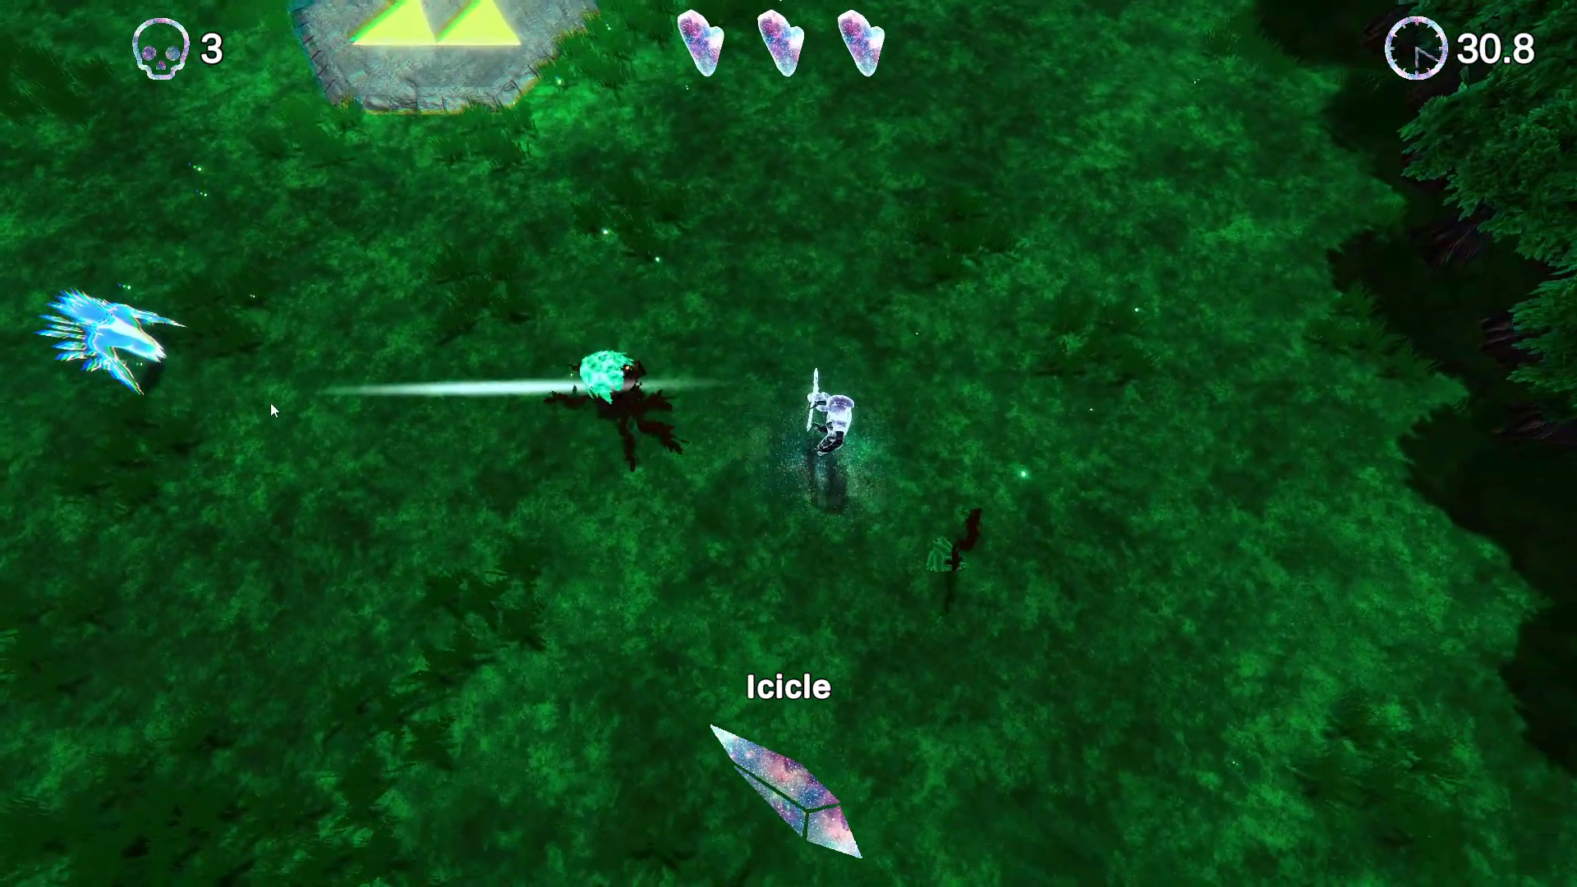
key(a)
click(232, 383)
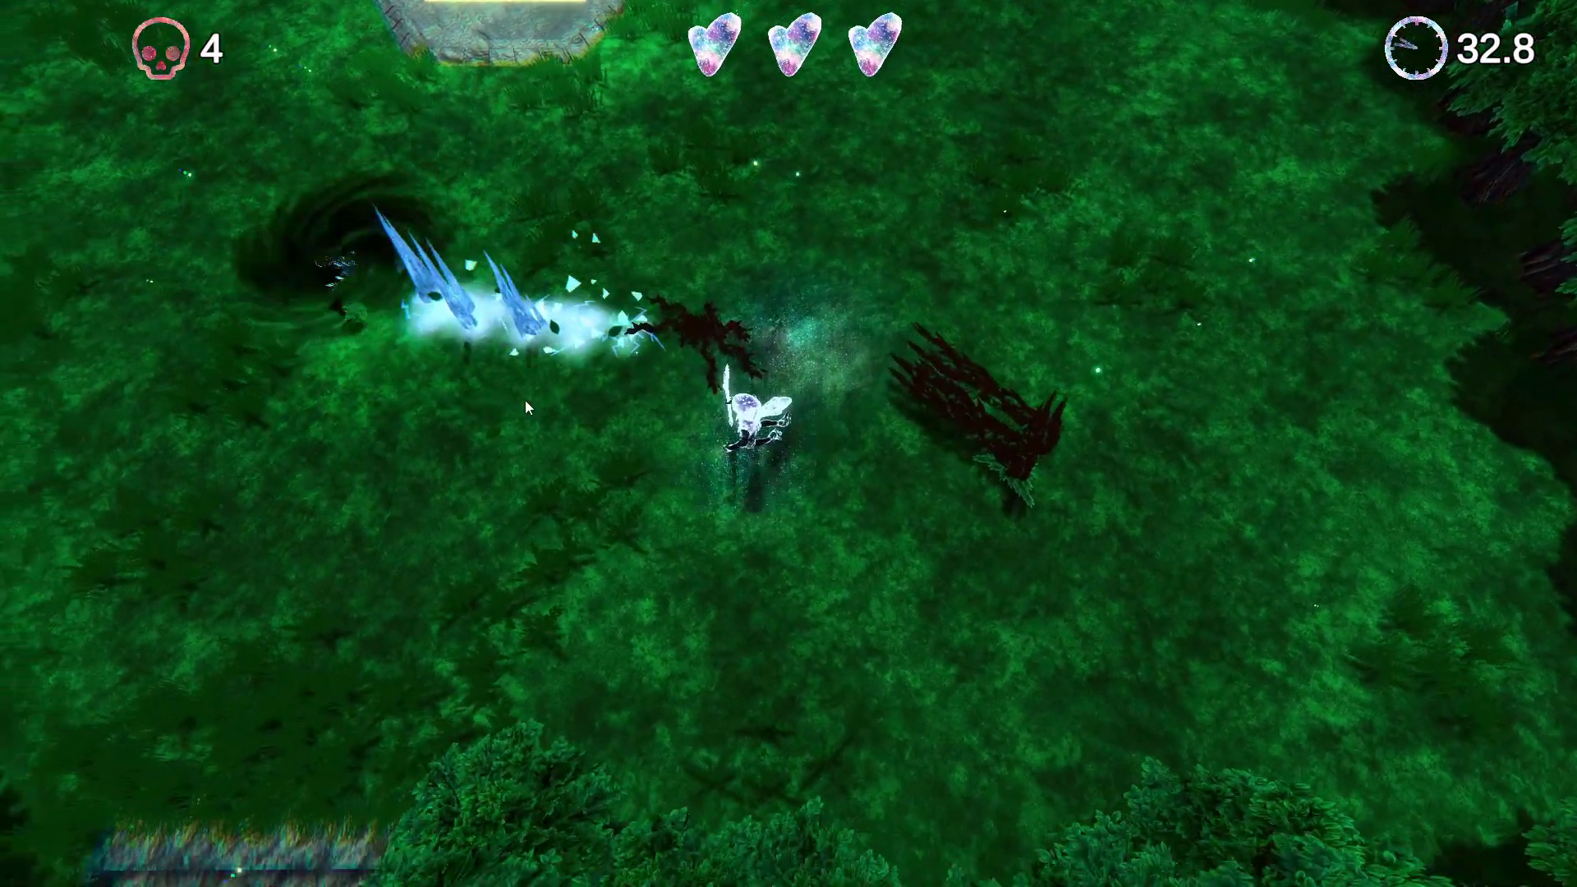
key(a)
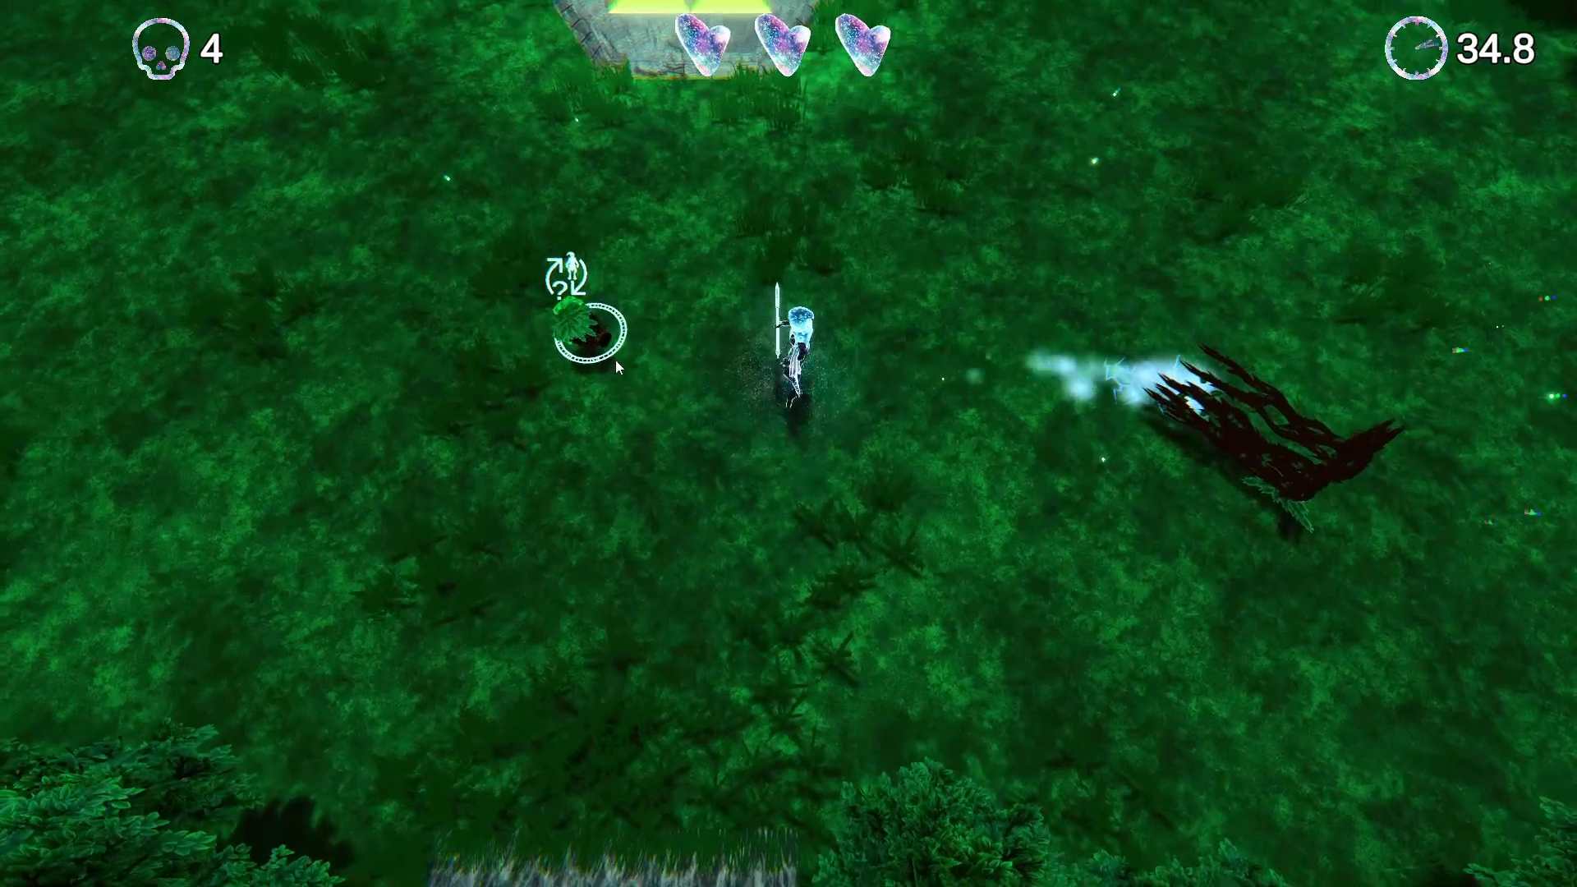
key(a)
- Throw the Boomerang, then walk up past the pedestal and attack the enemy by the rock
key(e)
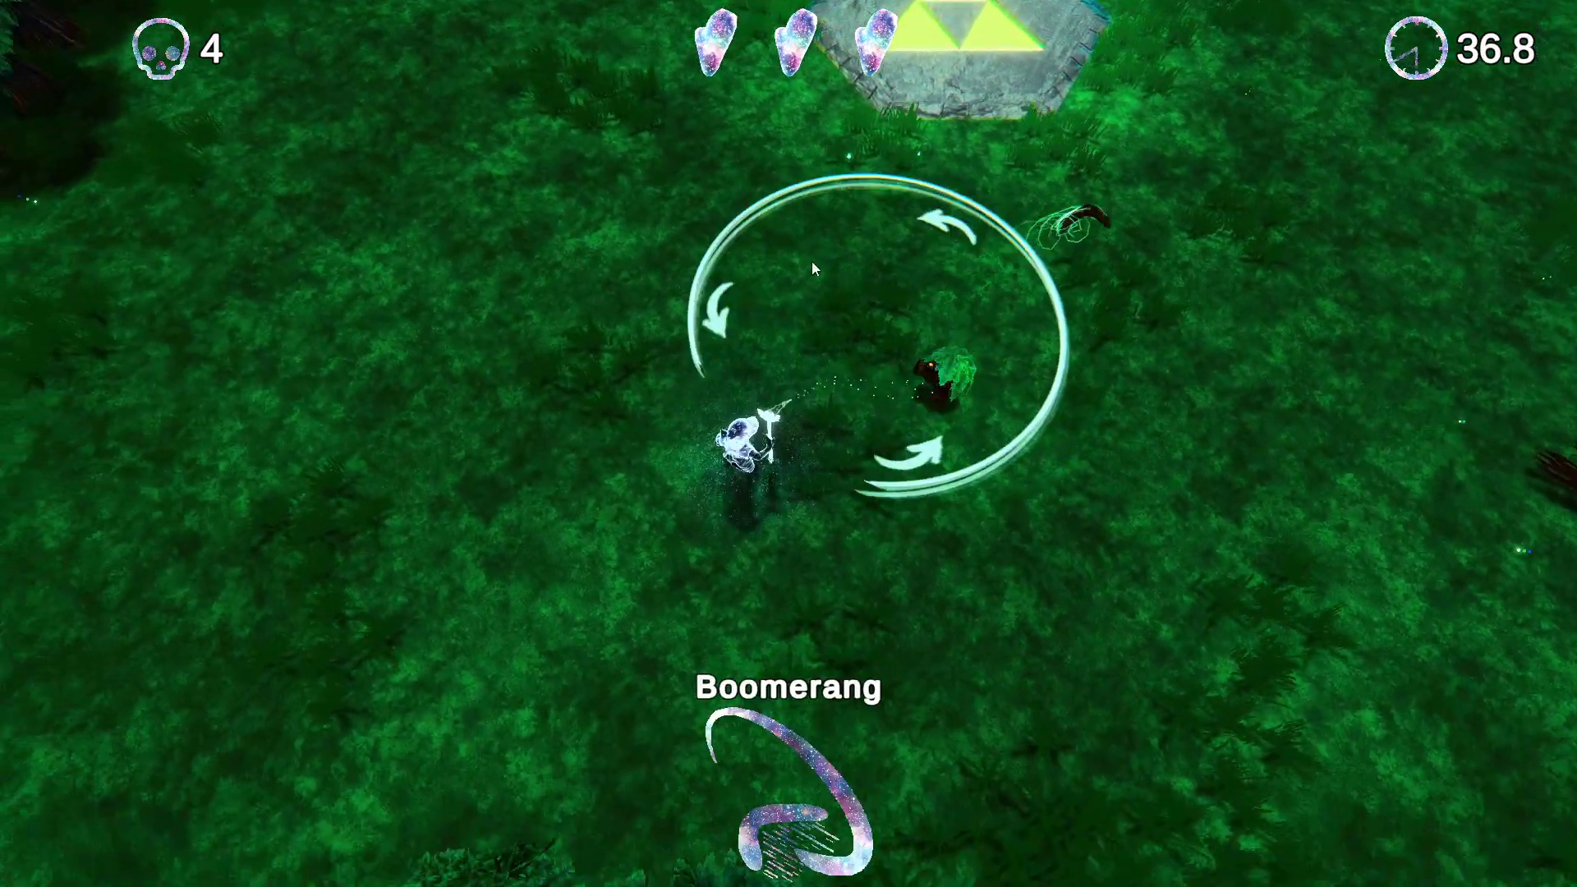
click(830, 263)
key(w)
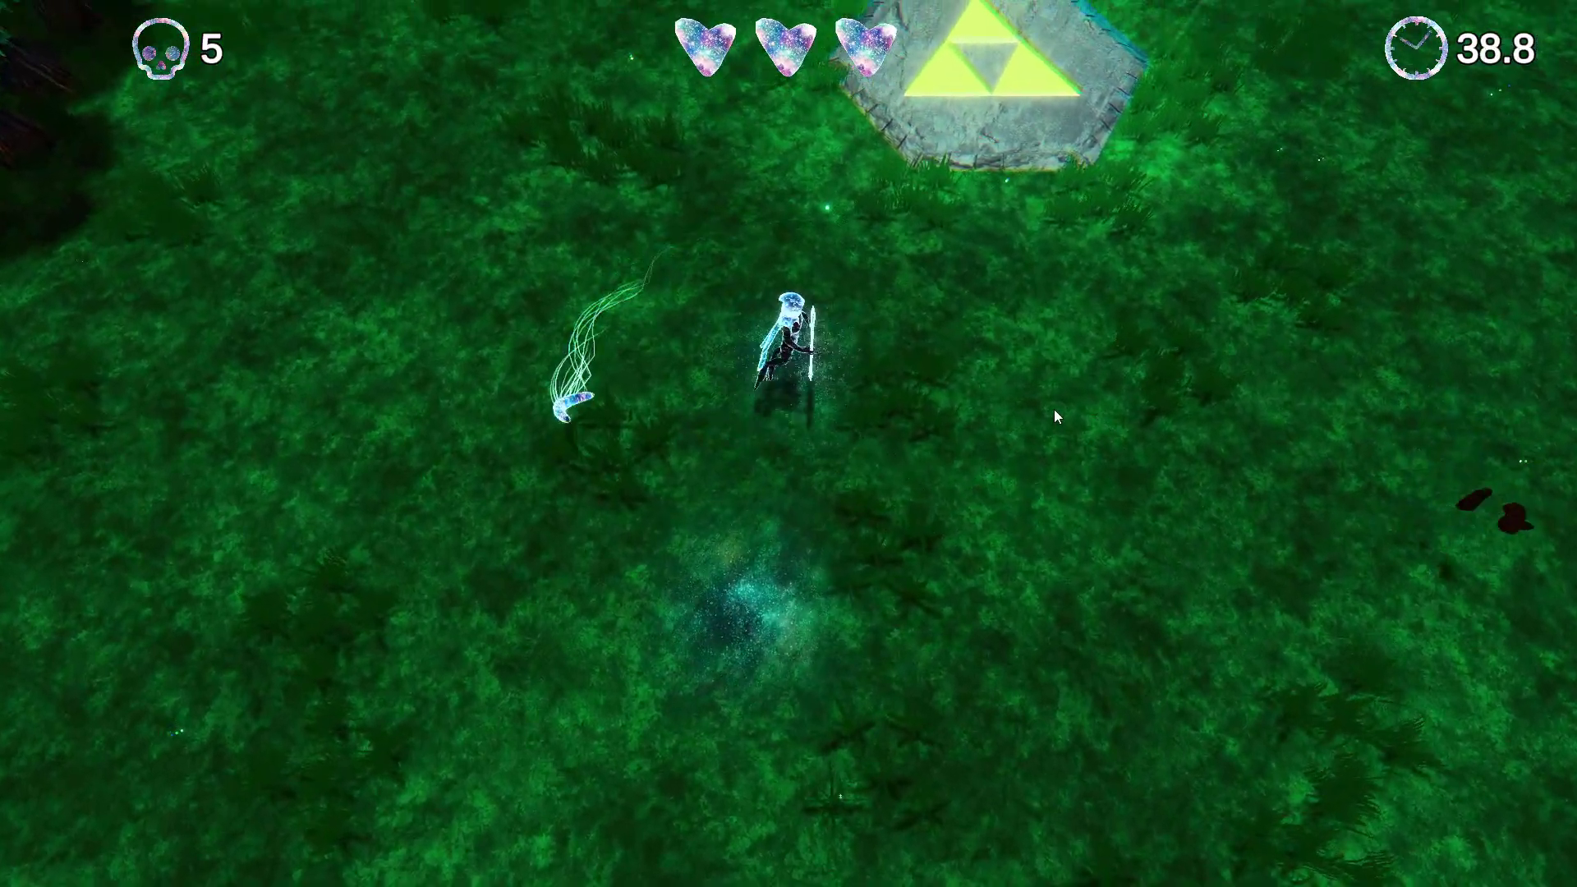
key(w)
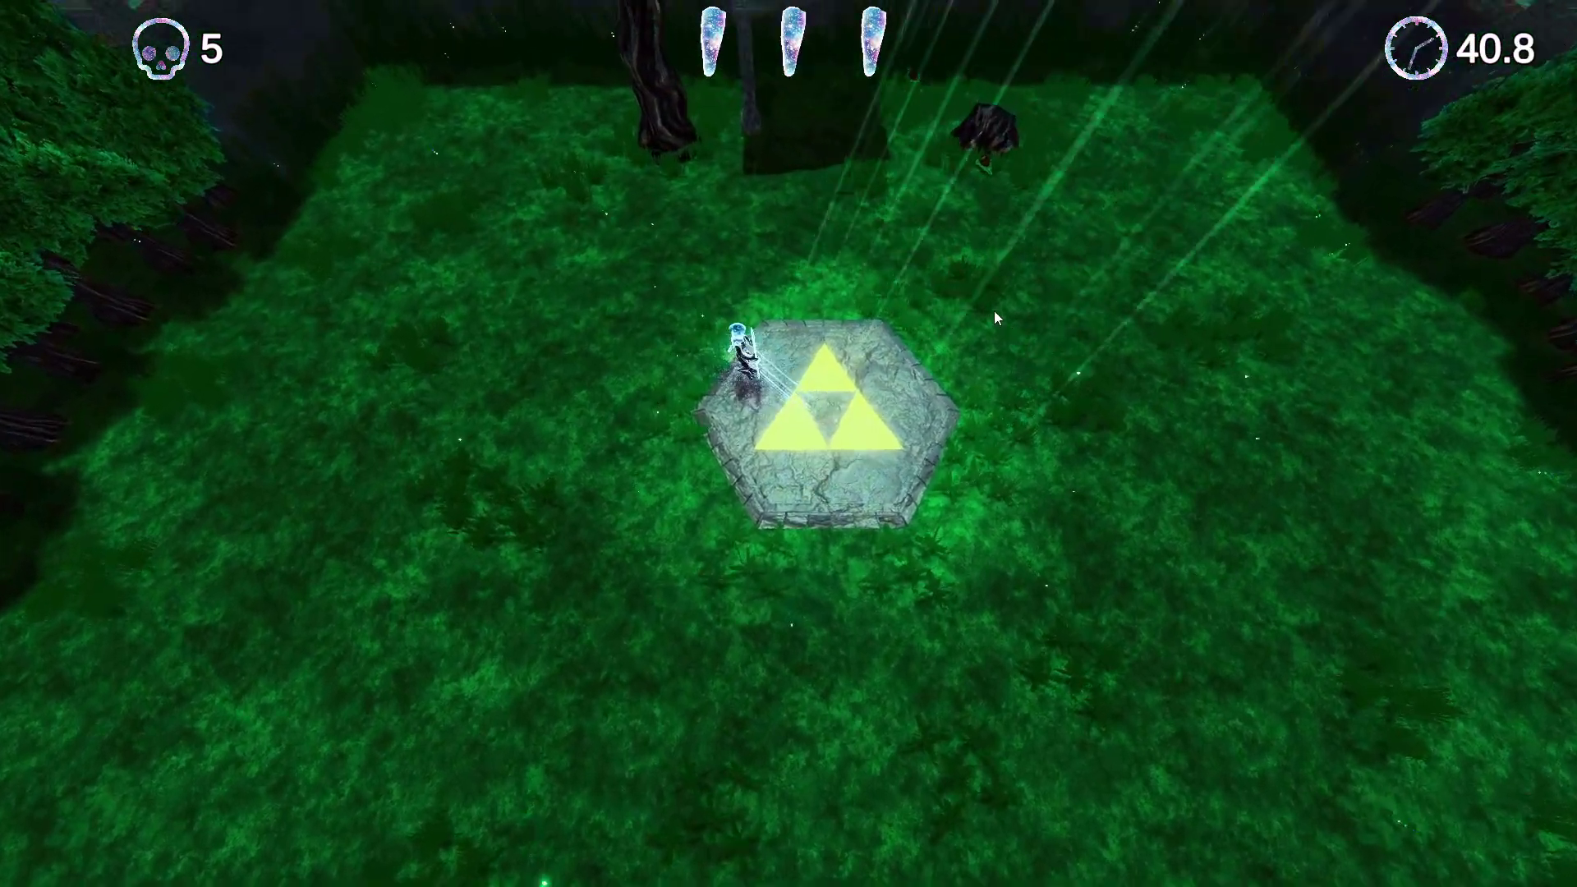
key(w)
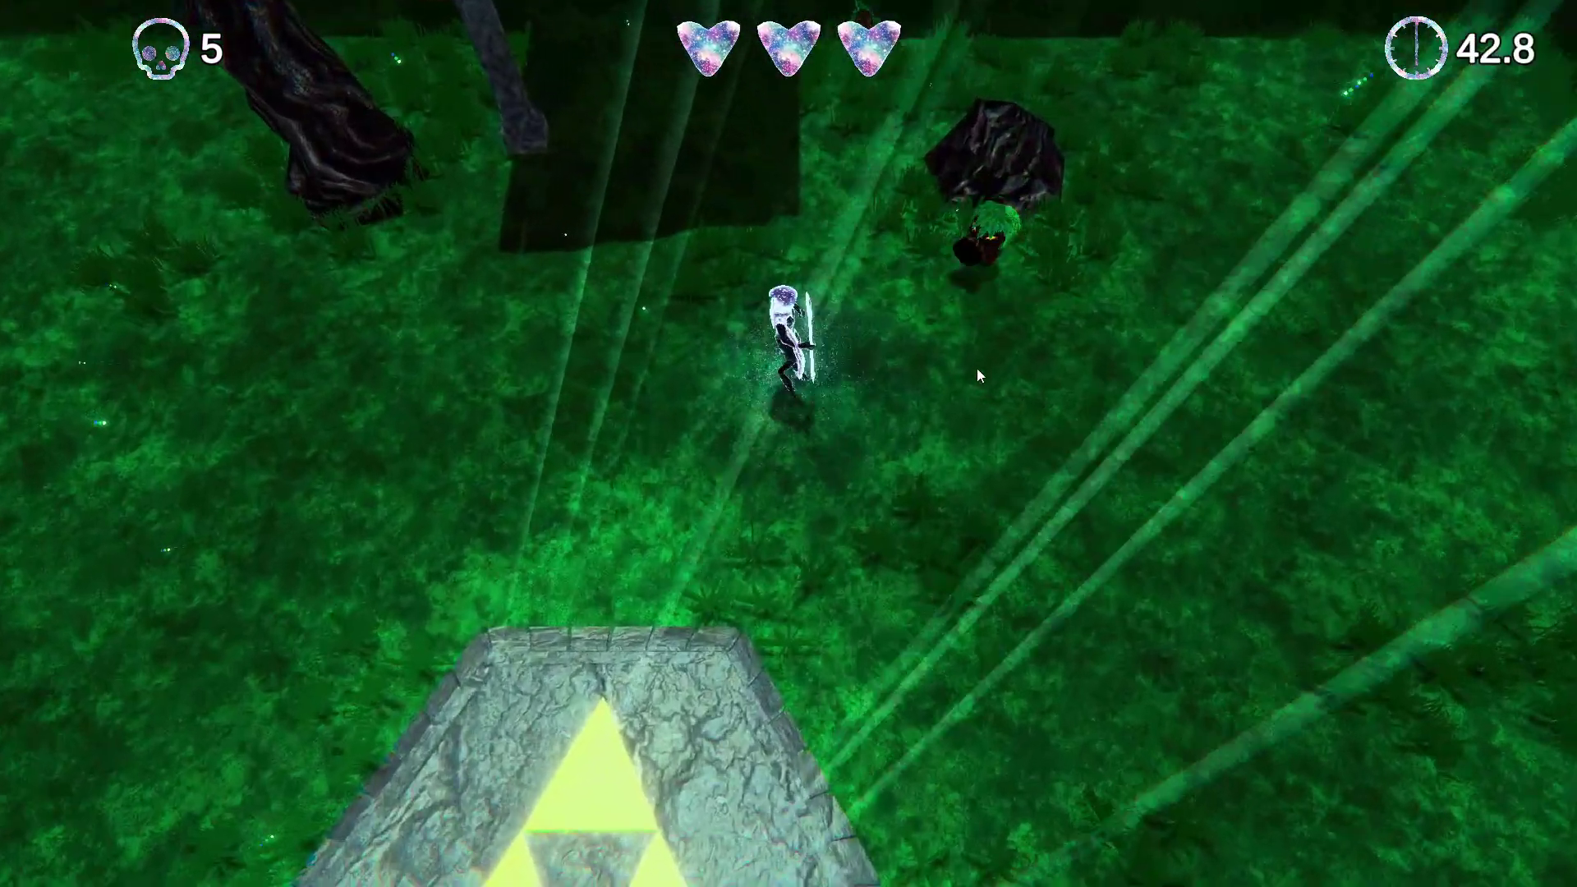
key(w)
click(1030, 384)
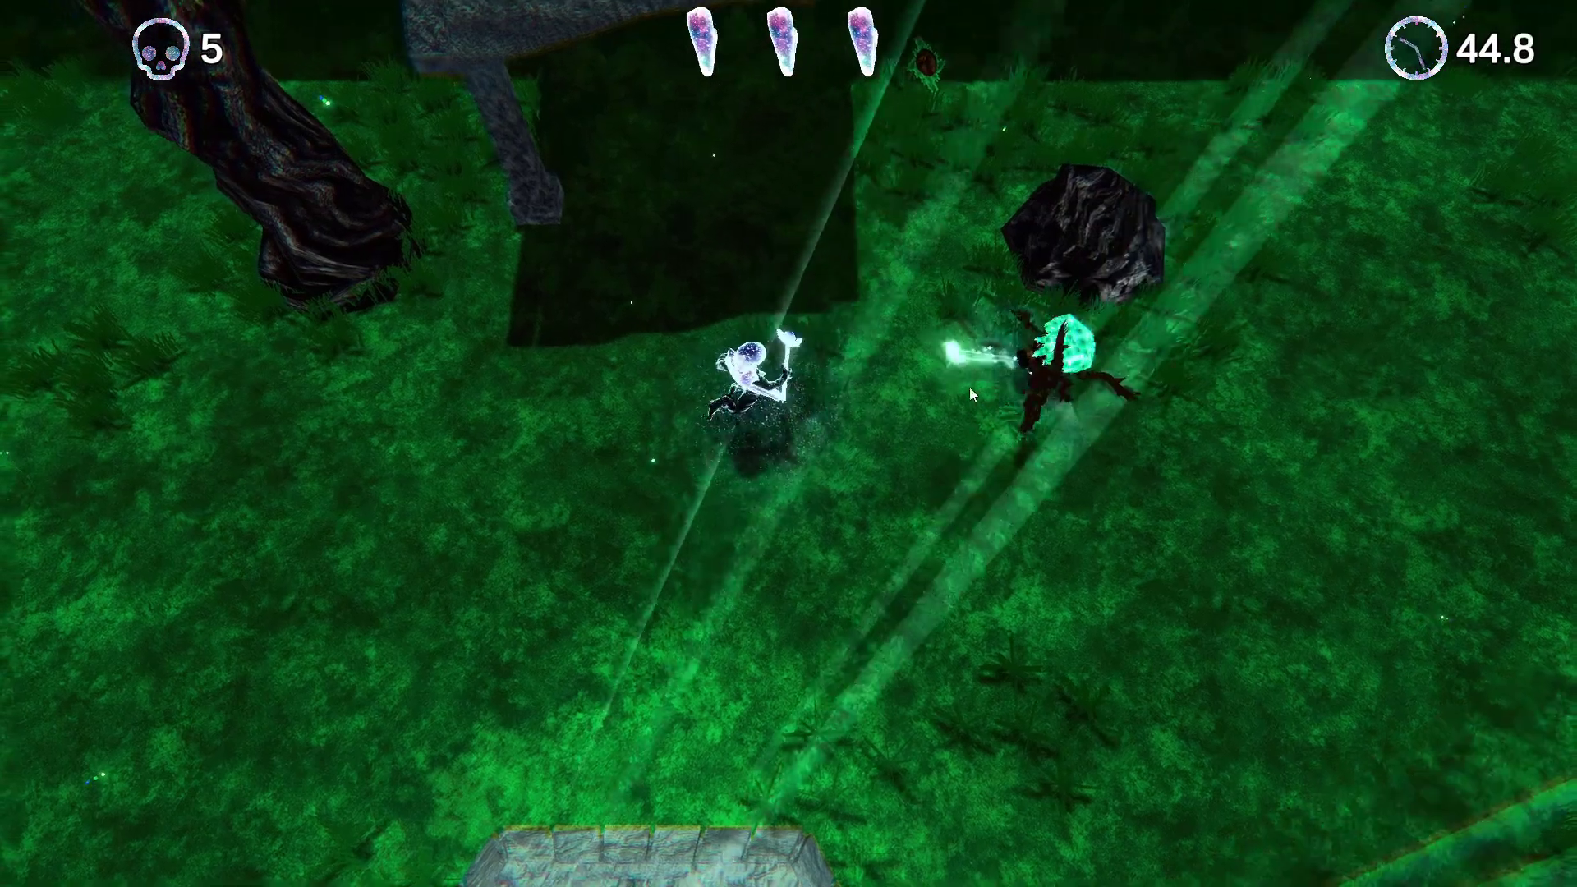
key(s)
click(1223, 366)
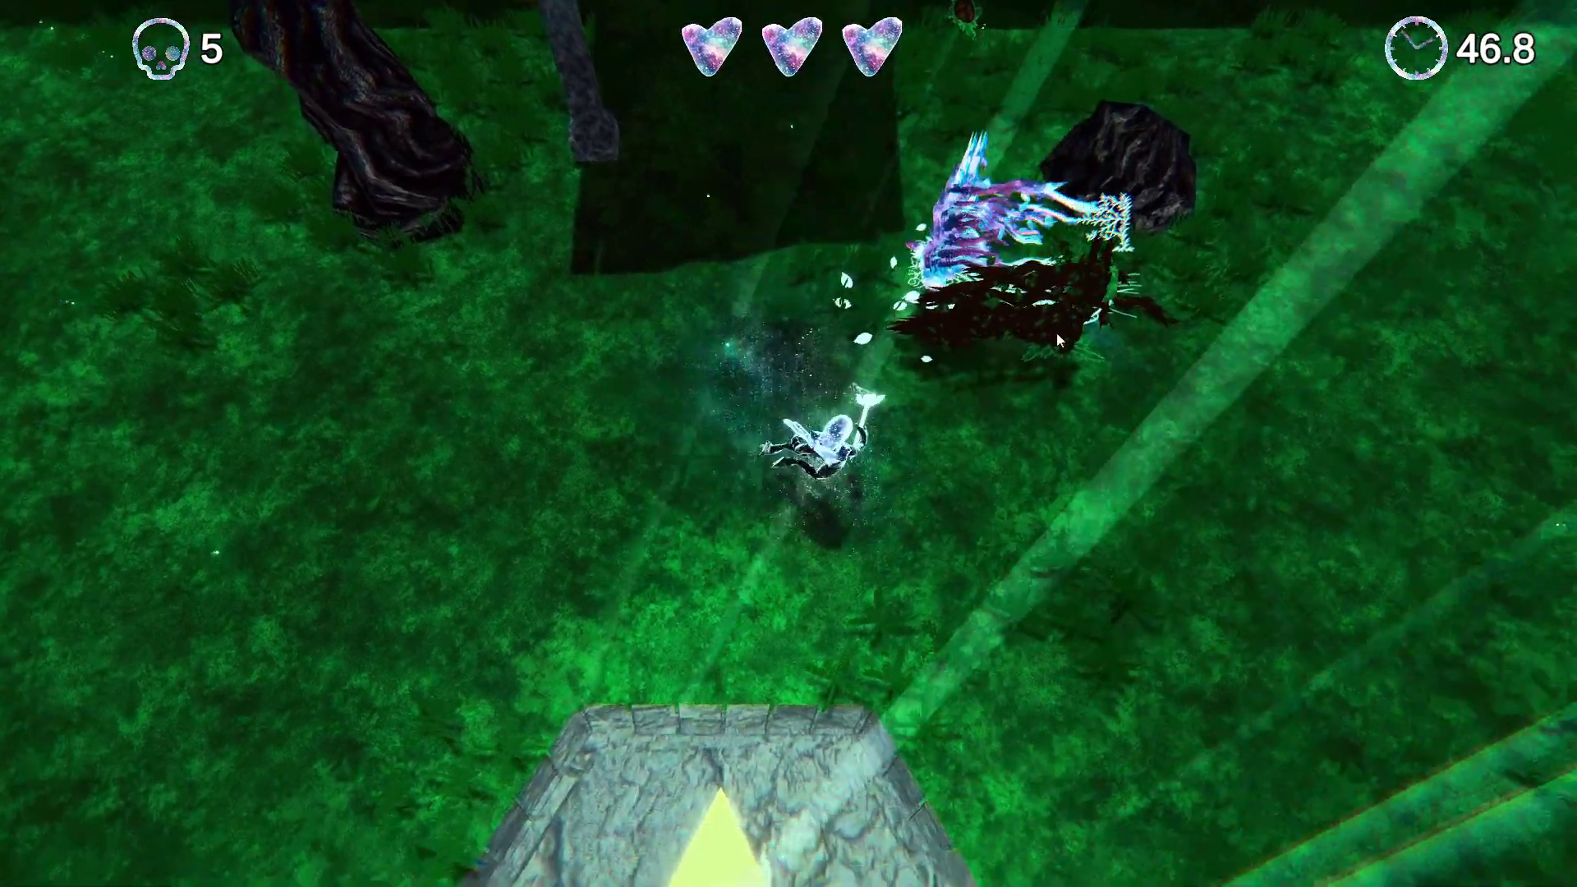
- Switch to Brambles to hit the rock enemy and a beetle, then Boomerang another beetle
key(d)
click(1106, 276)
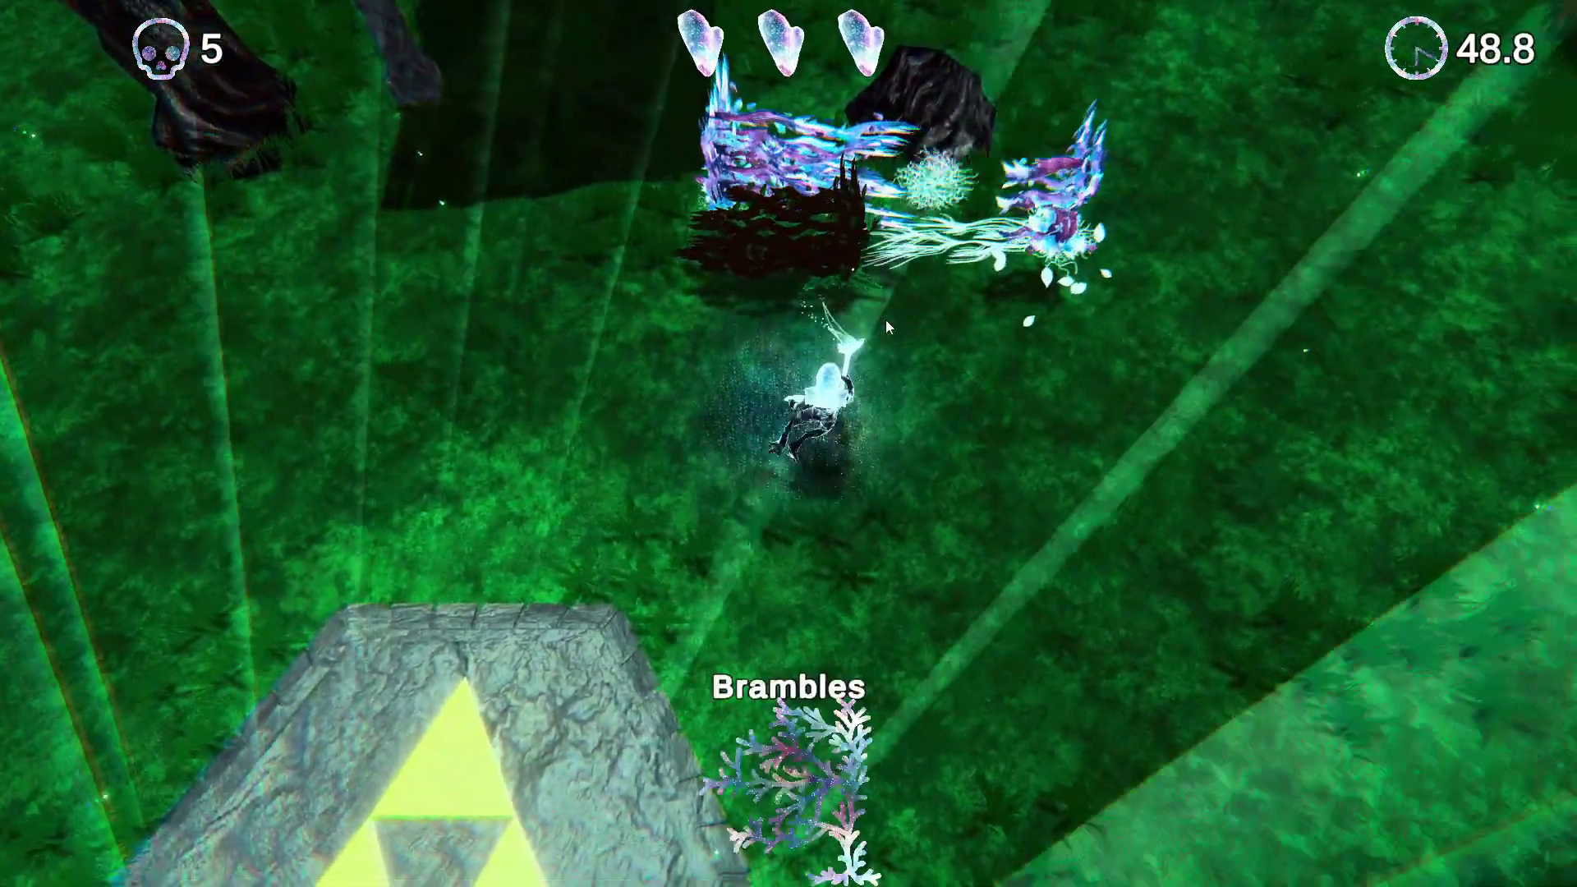
key(s)
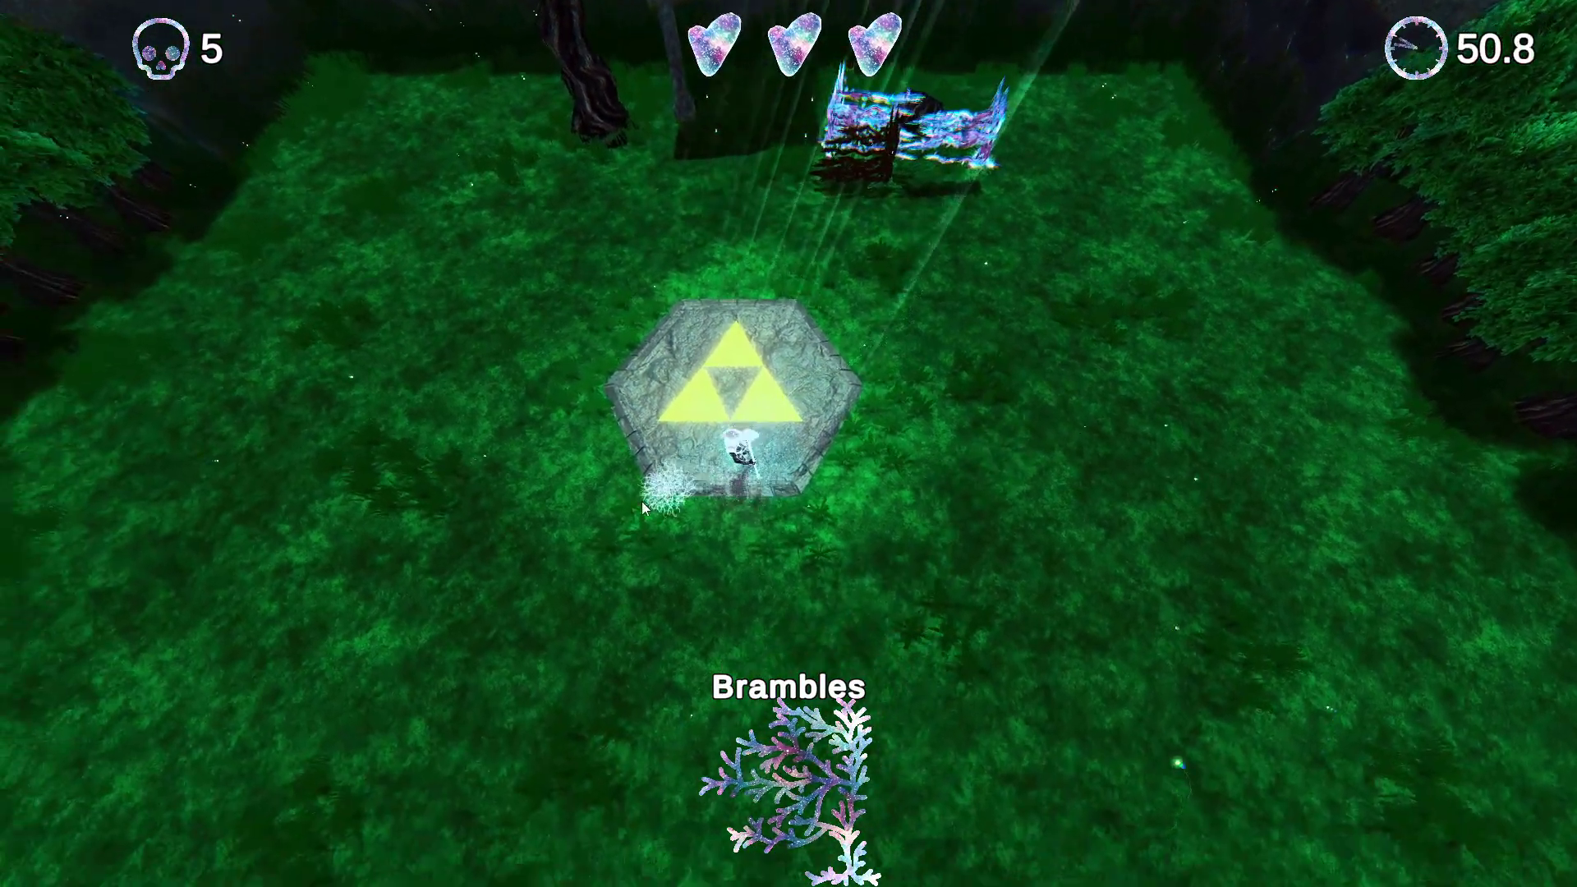
key(s)
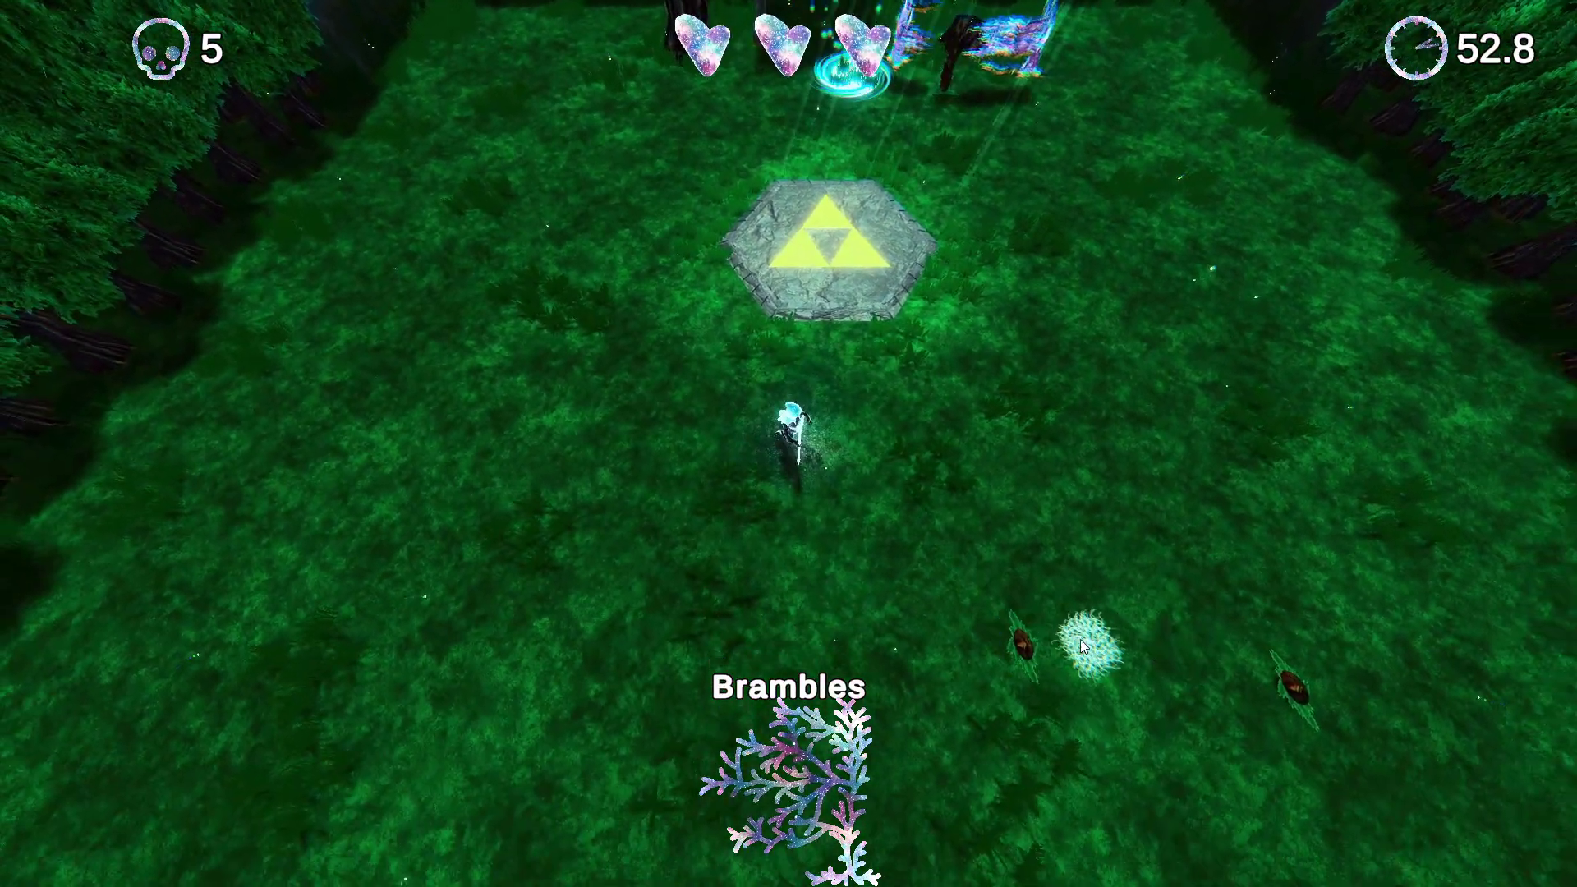
click(1060, 632)
key(s)
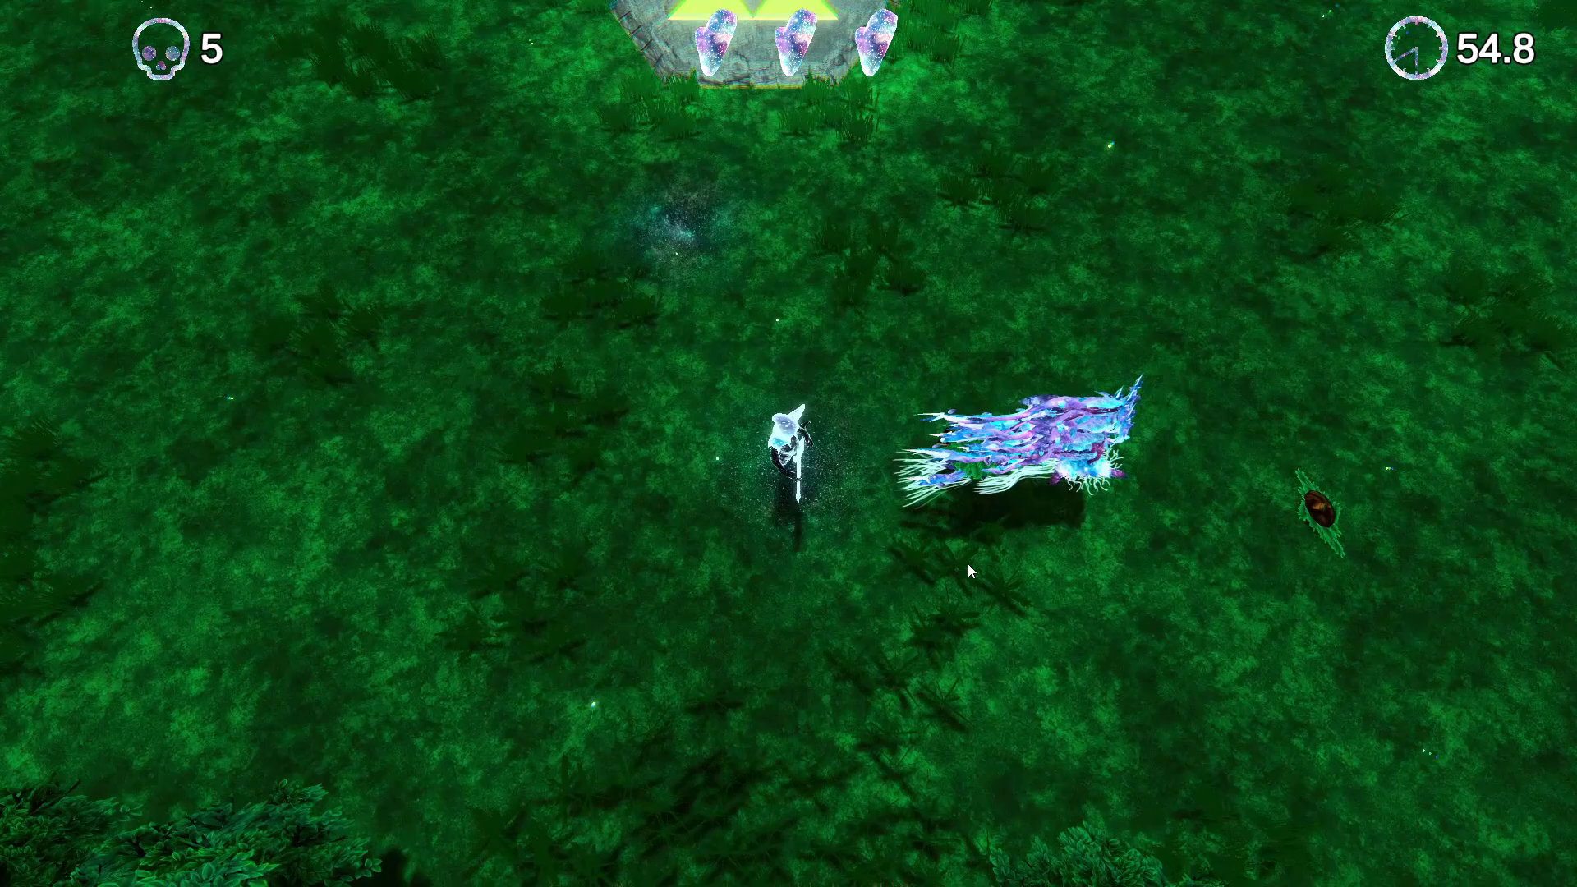
key(s)
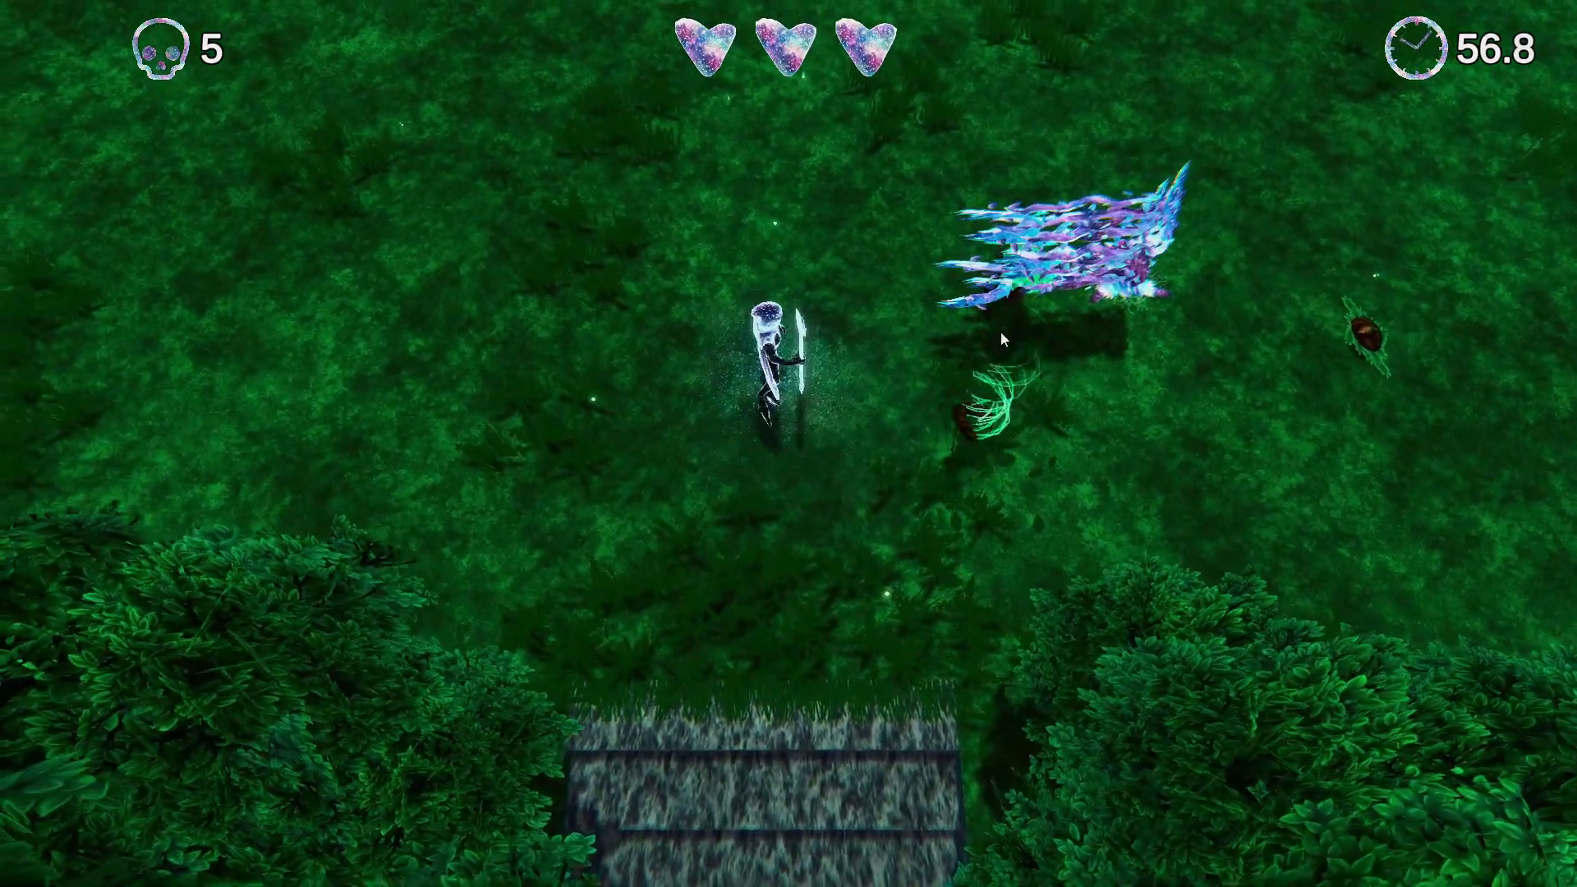
key(w)
click(1328, 463)
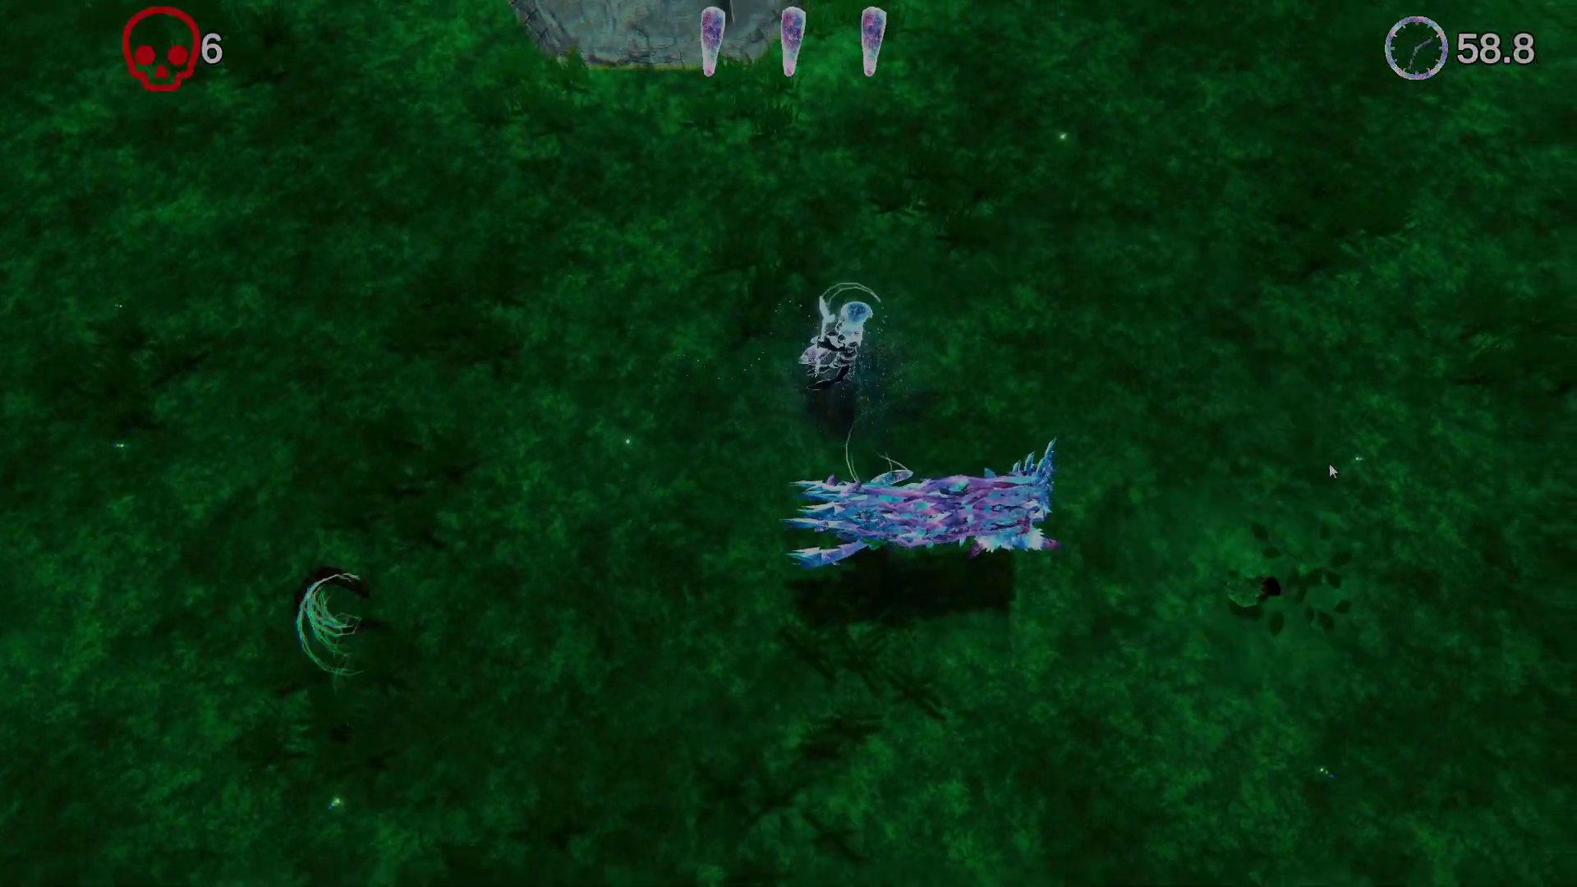
key(s)
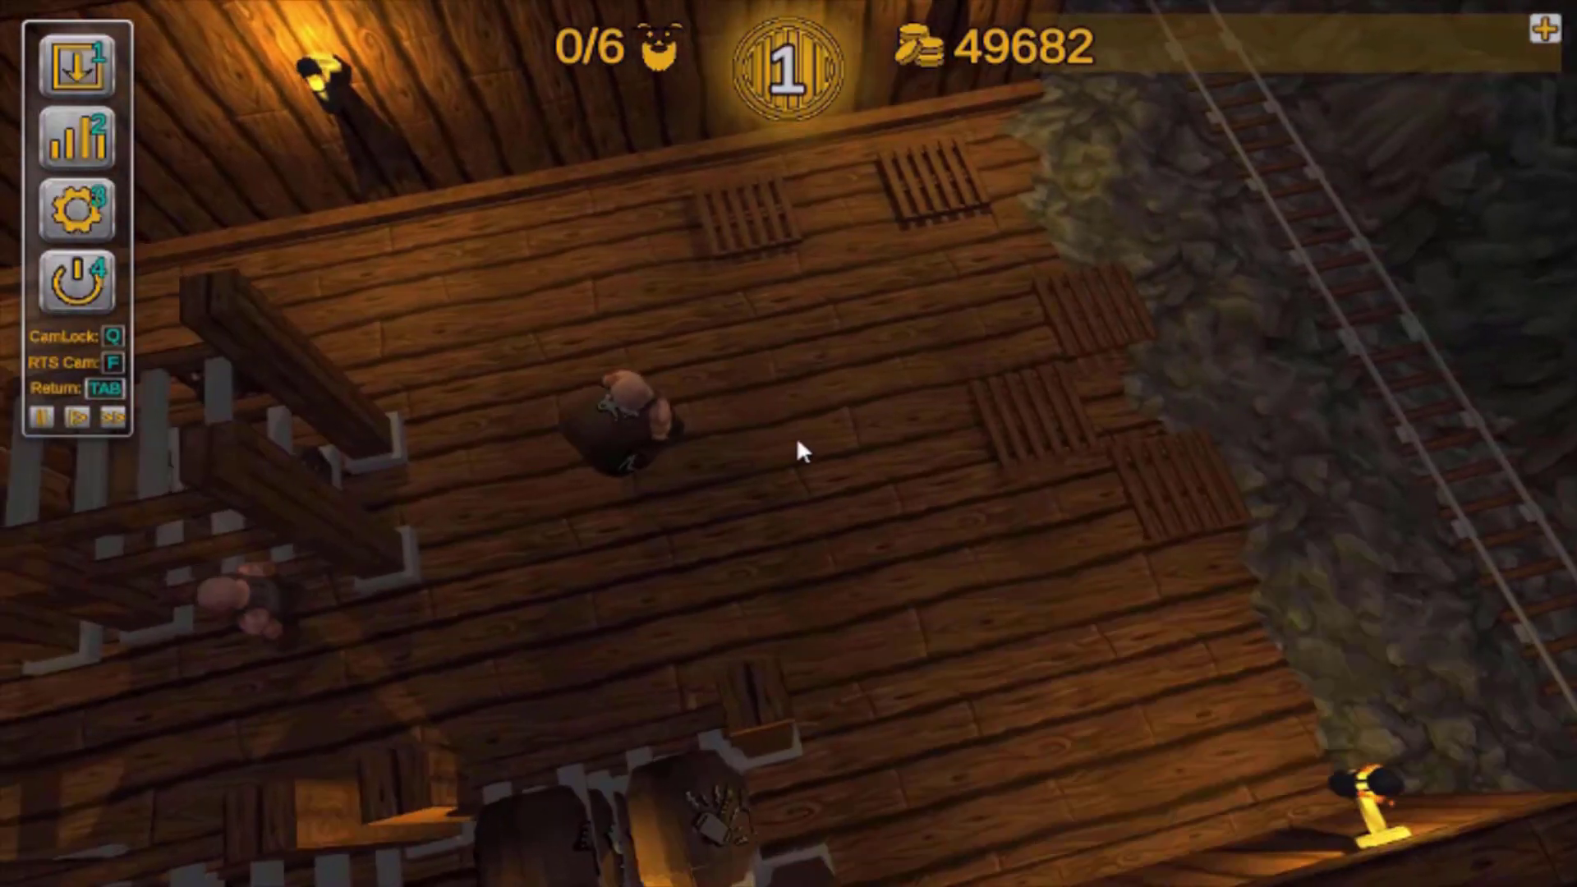
- Leave the Lost Woods run for the light-trail particle scene on a checkered floor
key(2)
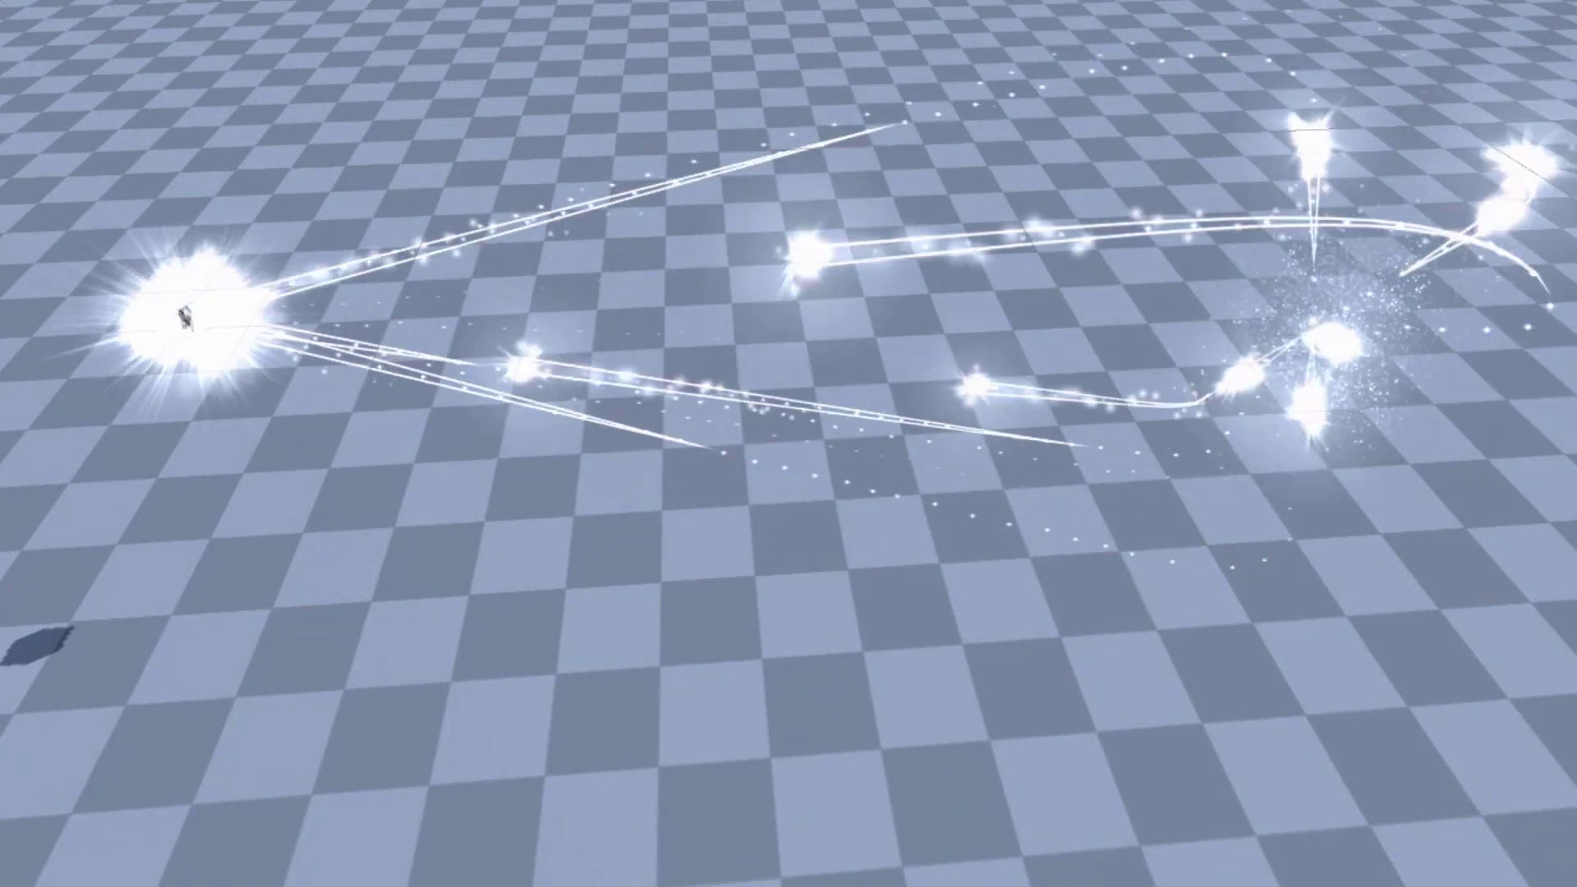